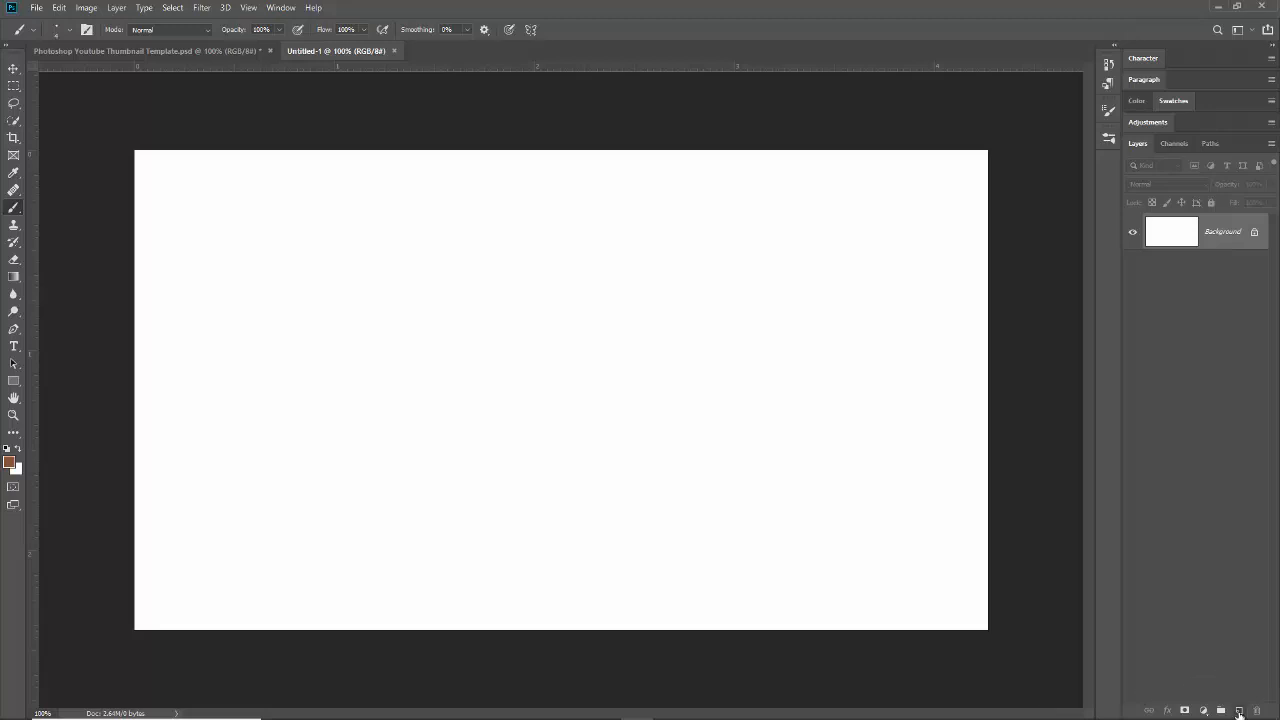
# Add five new blank layers above the background and duplicate the topmost one
pyautogui.click(1239, 710)
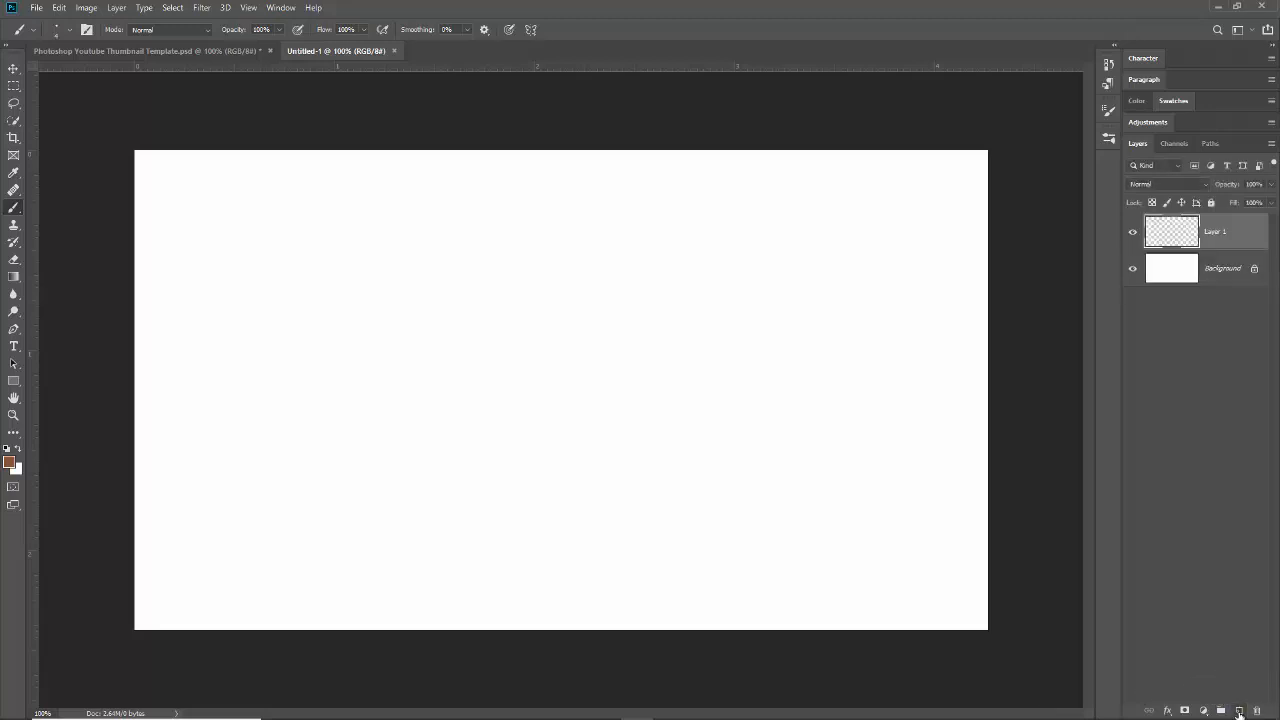
pyautogui.click(1239, 710)
pyautogui.click(1239, 710)
pyautogui.click(1239, 710)
pyautogui.click(1239, 710)
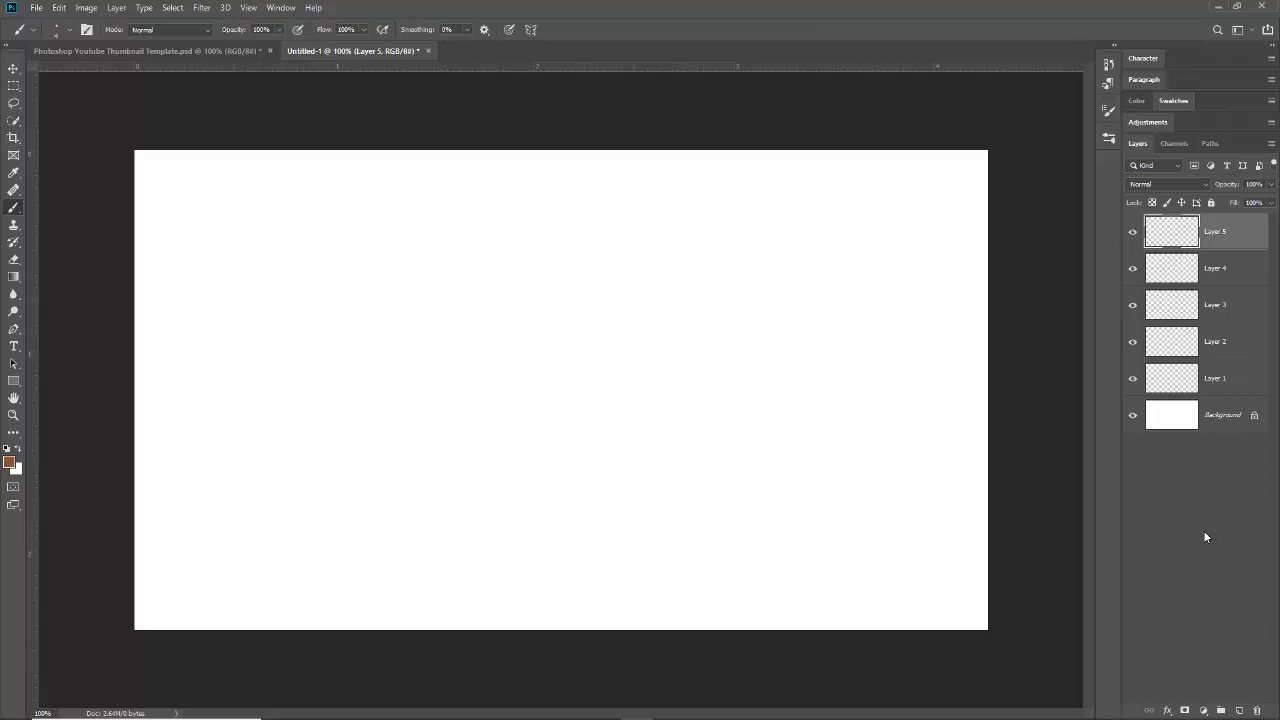
pyautogui.hotkey('ctrl', 'j')
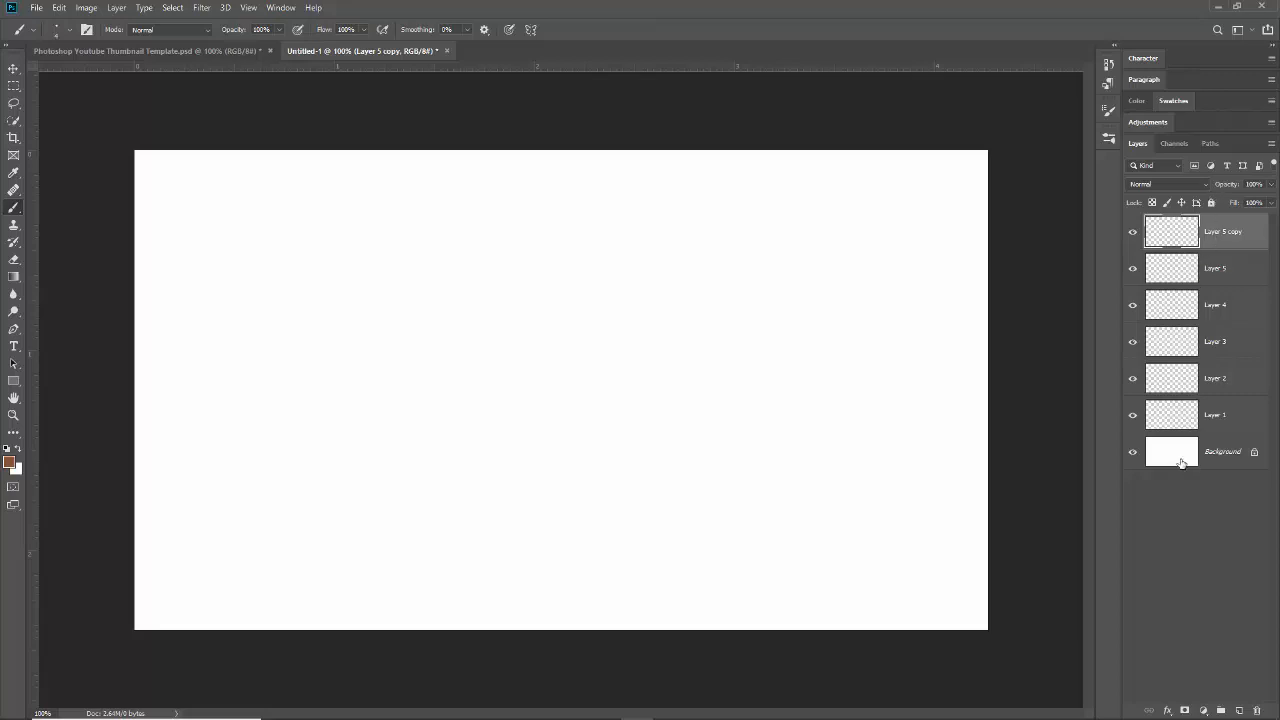
# Make Layer 1 the active layer and choose the Brush tool from the brush tool group
pyautogui.click(1245, 424)
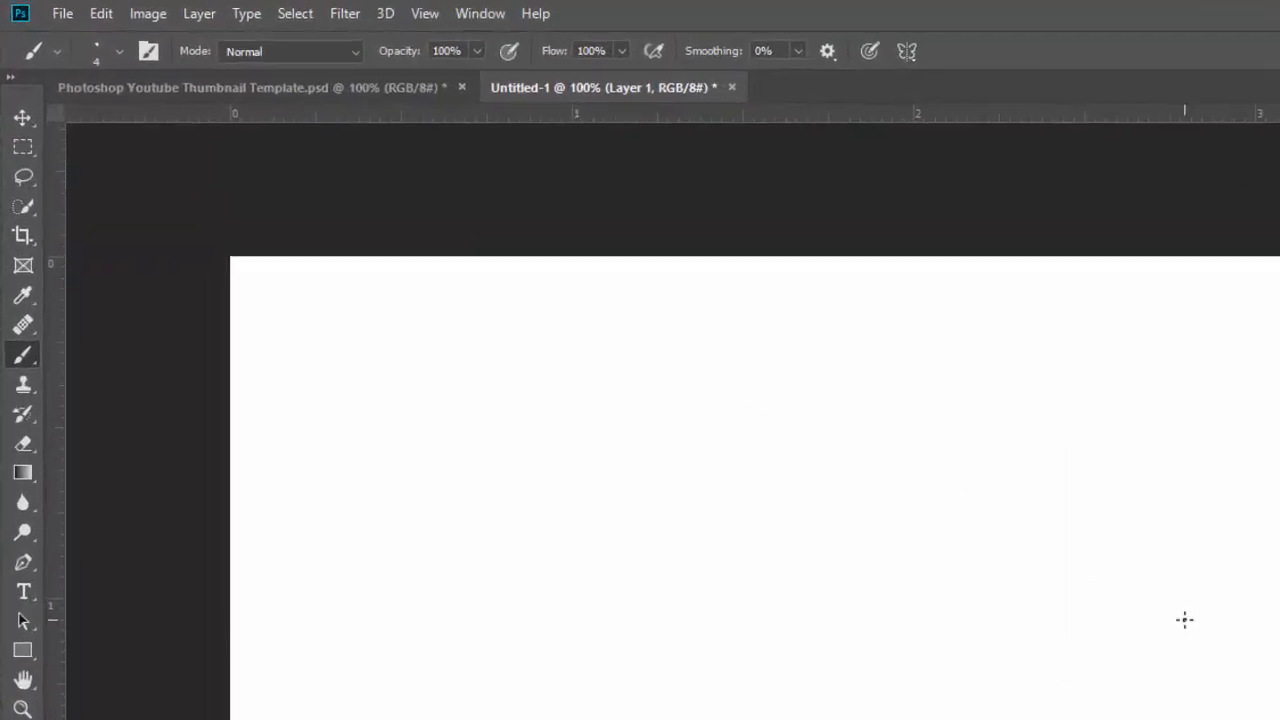
pyautogui.click(25, 362)
pyautogui.rightClick(25, 362)
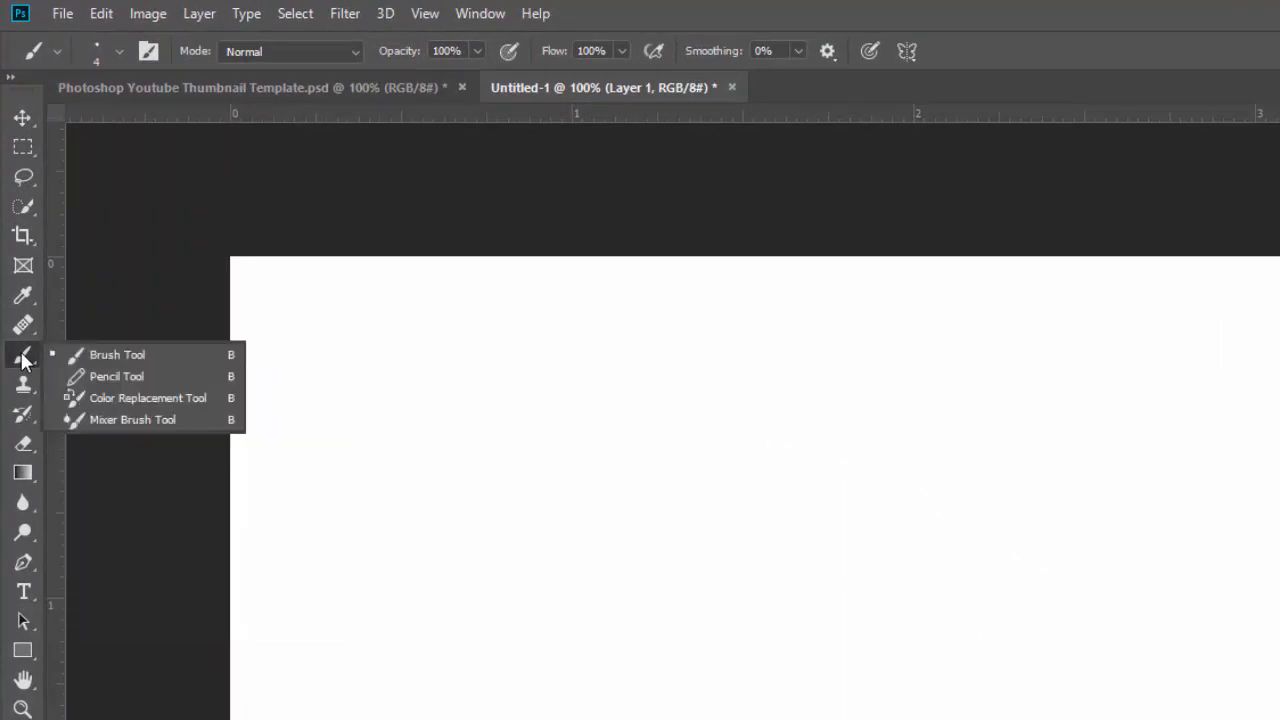
pyautogui.click(128, 362)
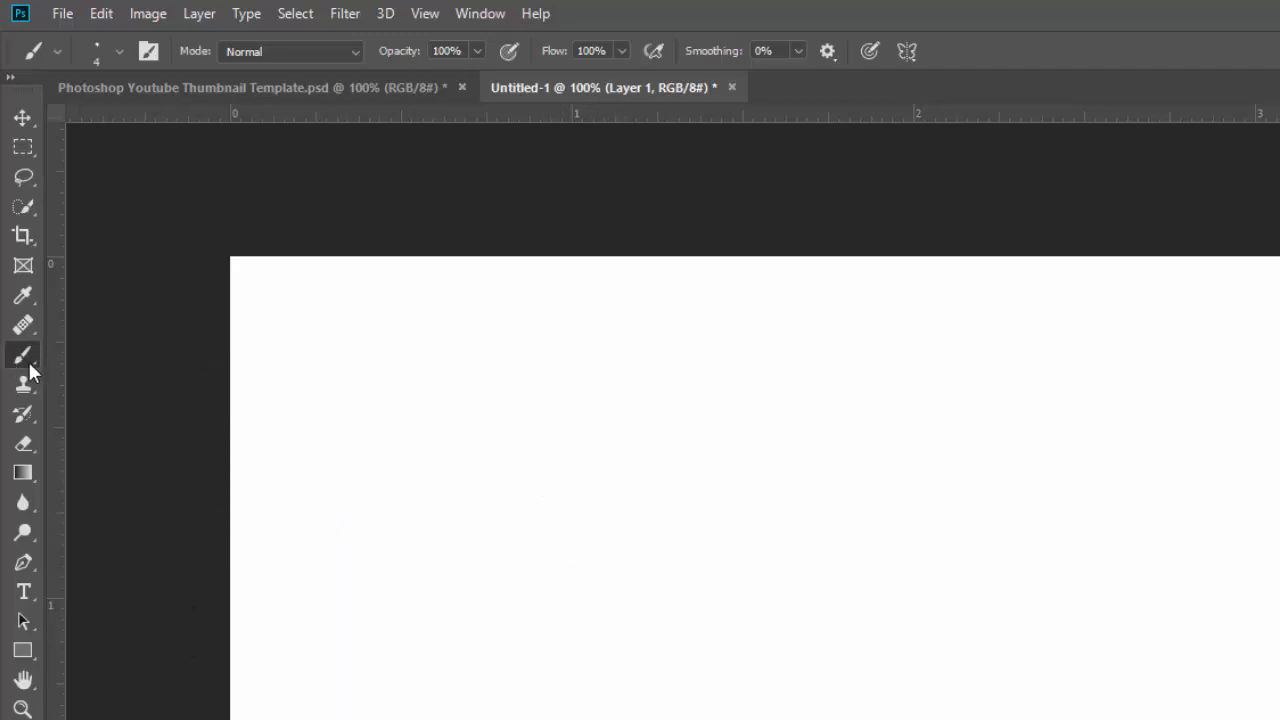
pyautogui.click(653, 50)
pyautogui.click(59, 50)
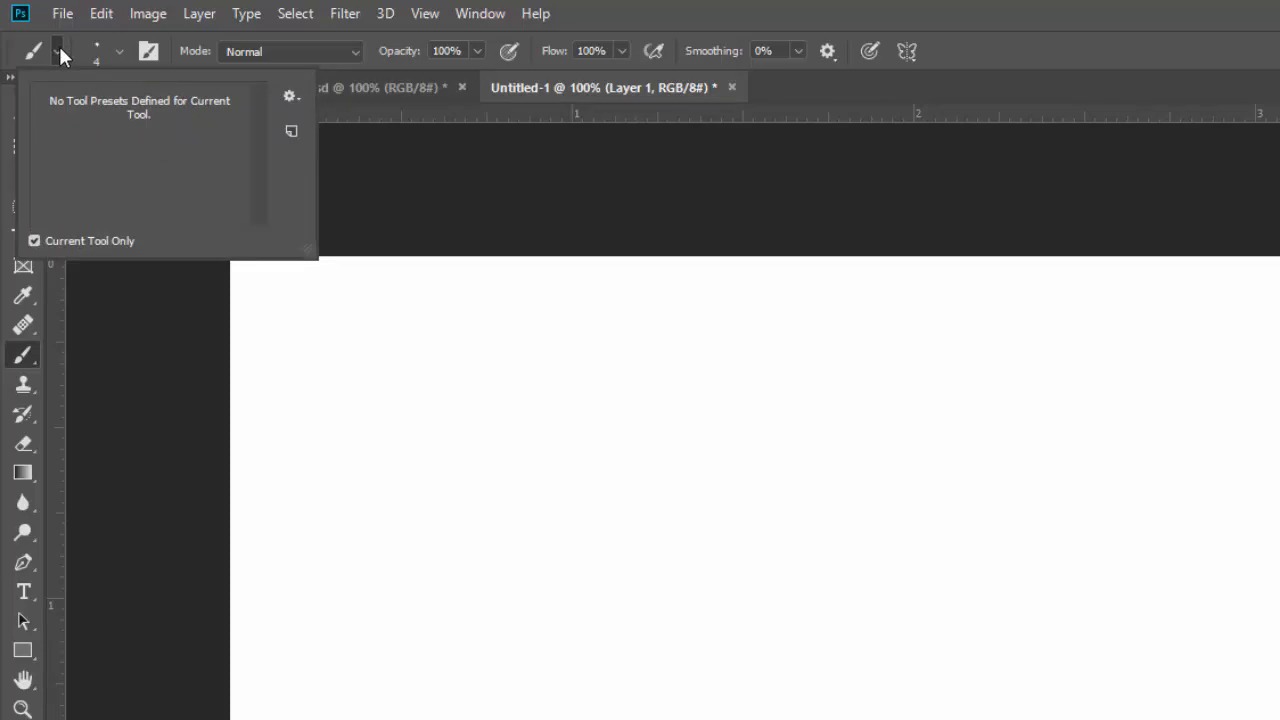
pyautogui.click(59, 50)
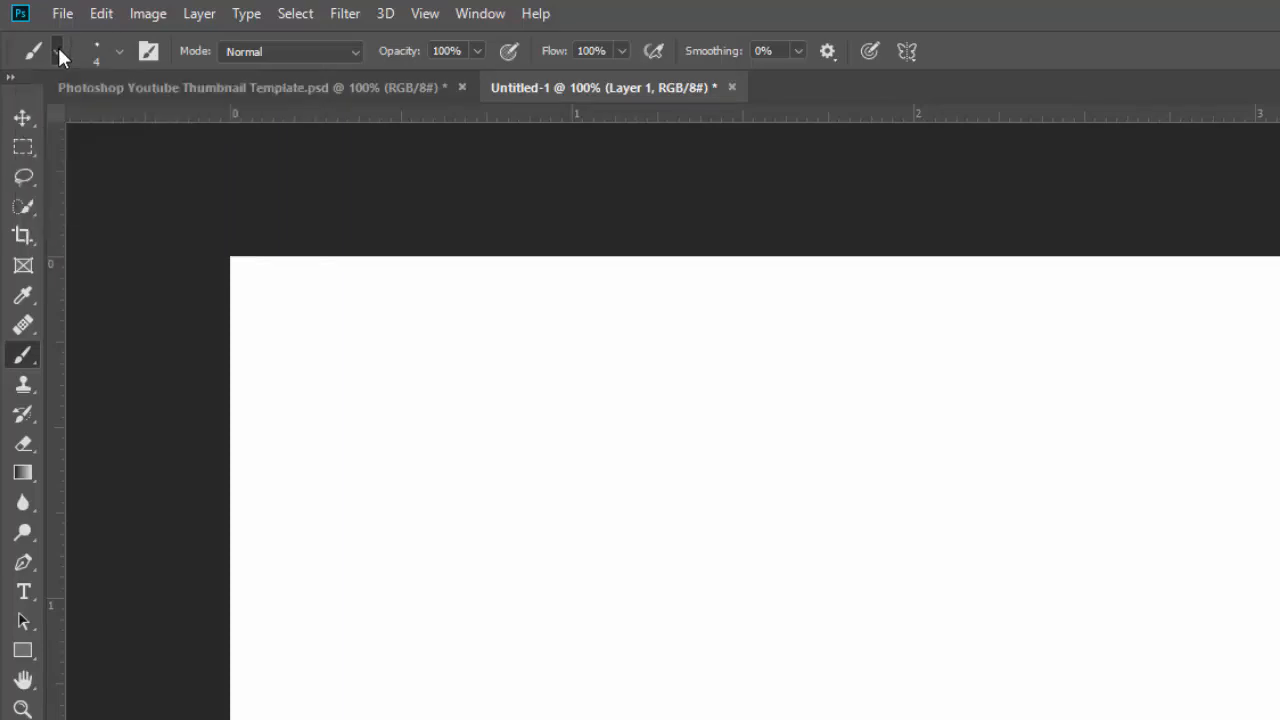
# Collapse the Dry Media Brushes group and choose the Hard Round brush from General Brushes
pyautogui.click(120, 49)
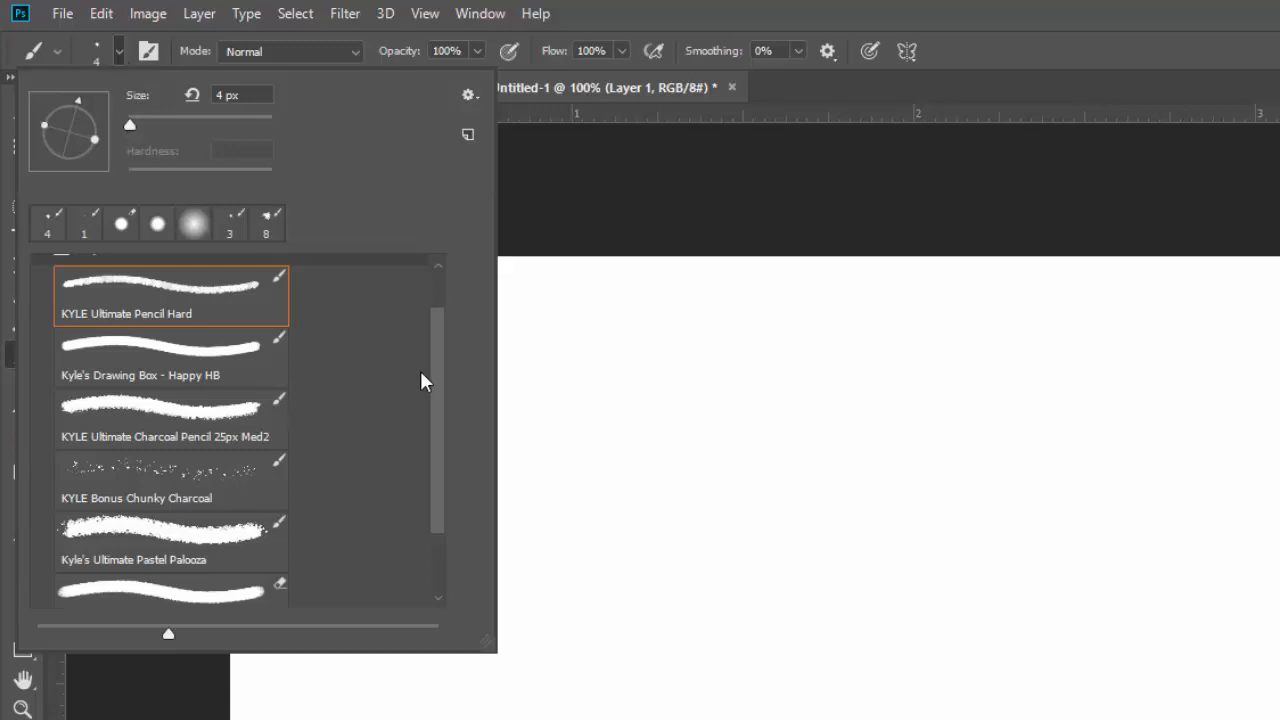
pyautogui.moveTo(443, 406); pyautogui.dragTo(445, 300)
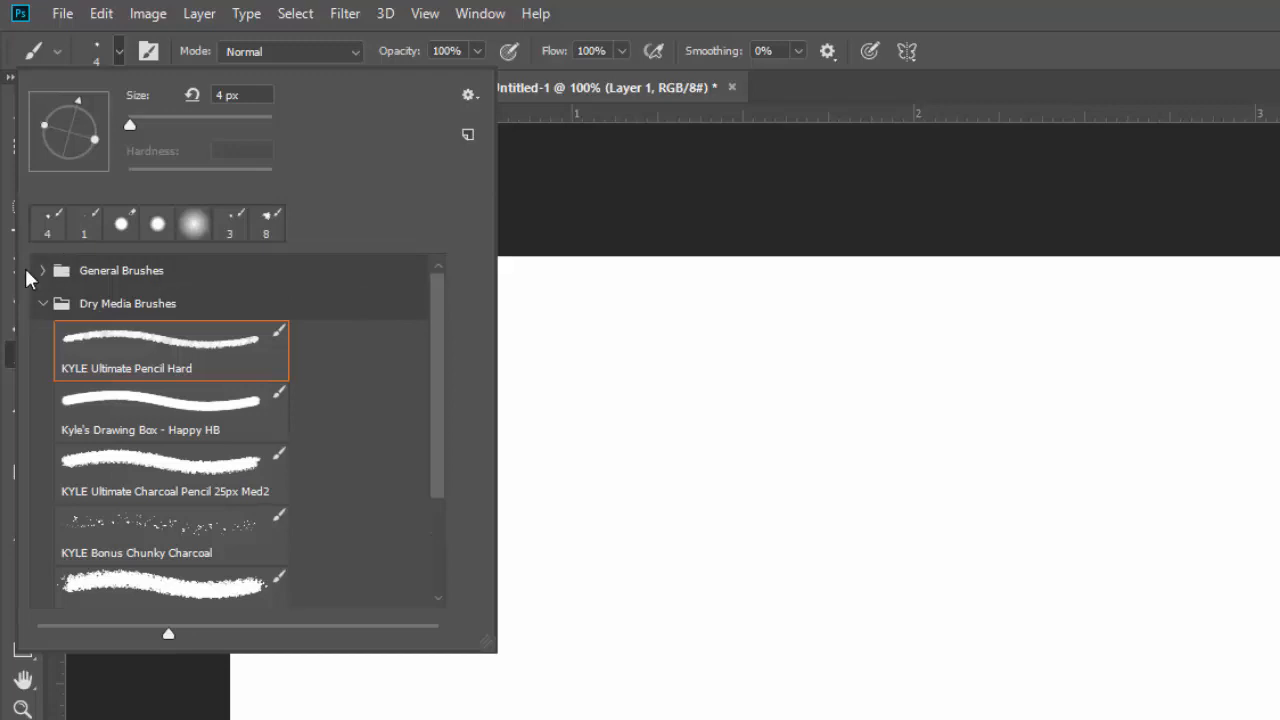
pyautogui.click(44, 302)
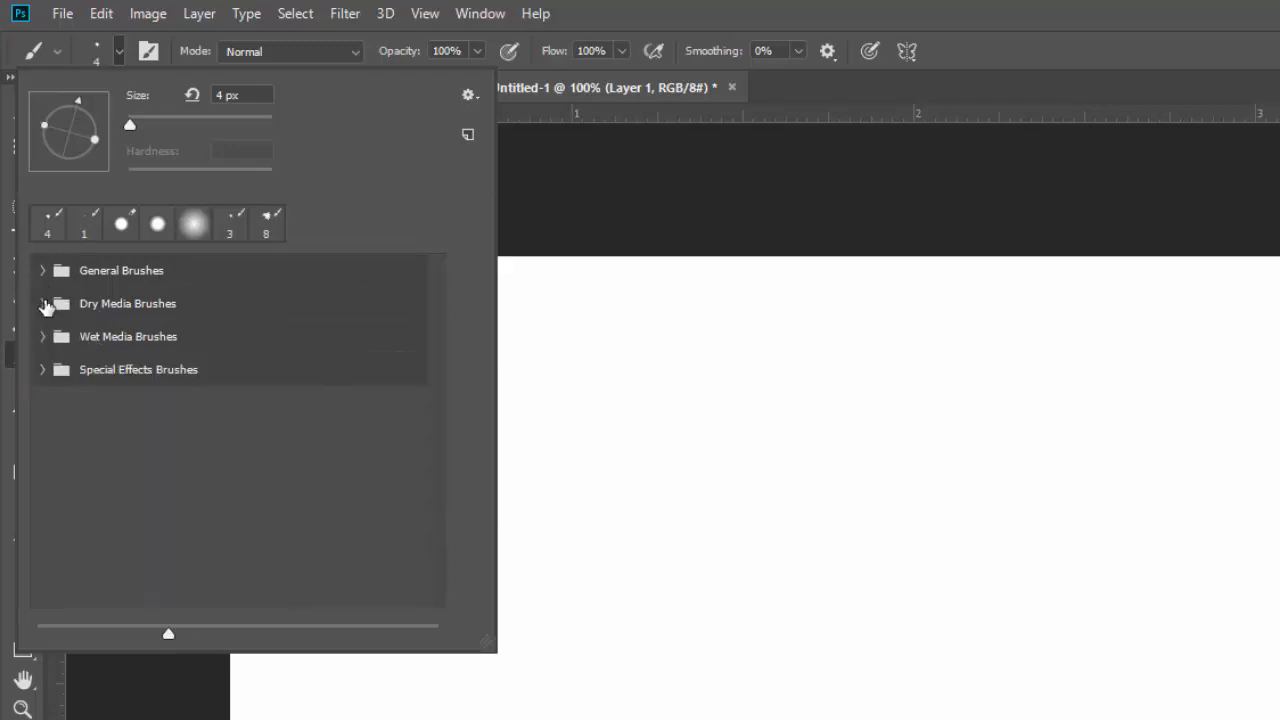
pyautogui.click(43, 270)
pyautogui.click(118, 362)
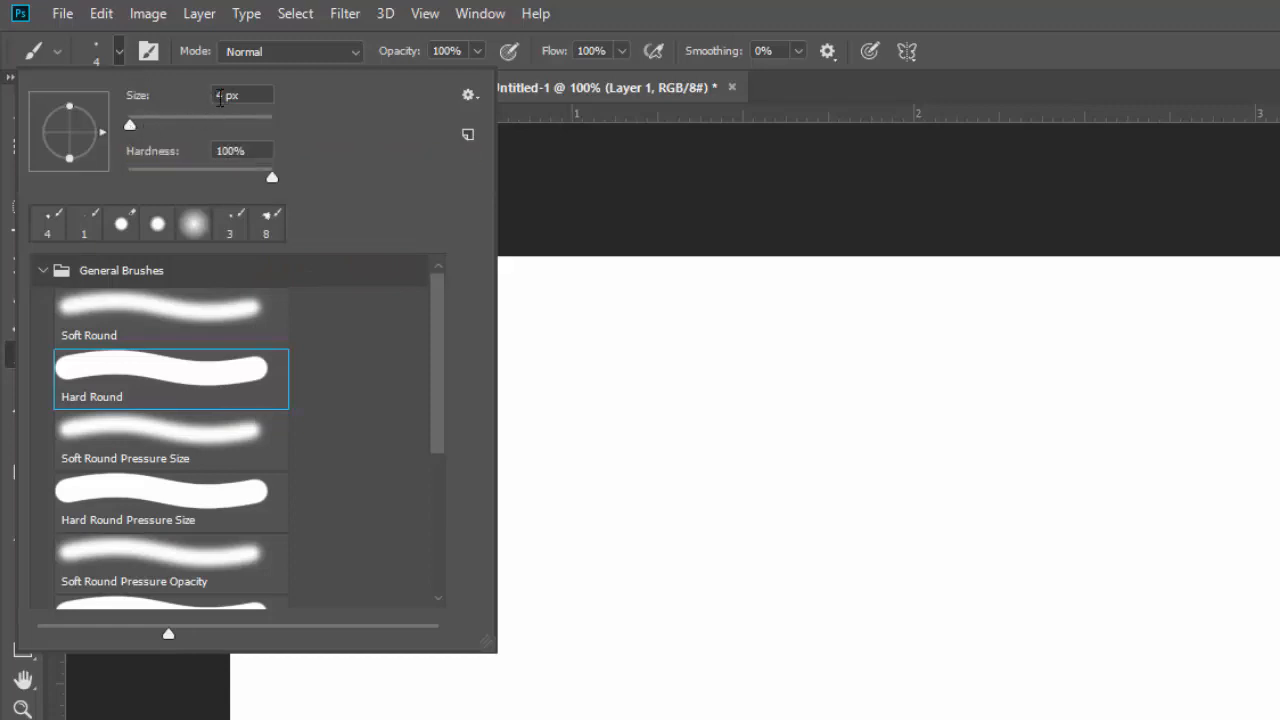
# Try brush sizes including 44 px and 39 px, and try the Soft Round preset before returning to Hard Round
pyautogui.moveTo(131, 127)
pyautogui.mouseDown()
pyautogui.moveTo(243, 127)
pyautogui.moveTo(134, 131)
pyautogui.moveTo(165, 141)
pyautogui.moveTo(158, 130)
pyautogui.mouseUp()
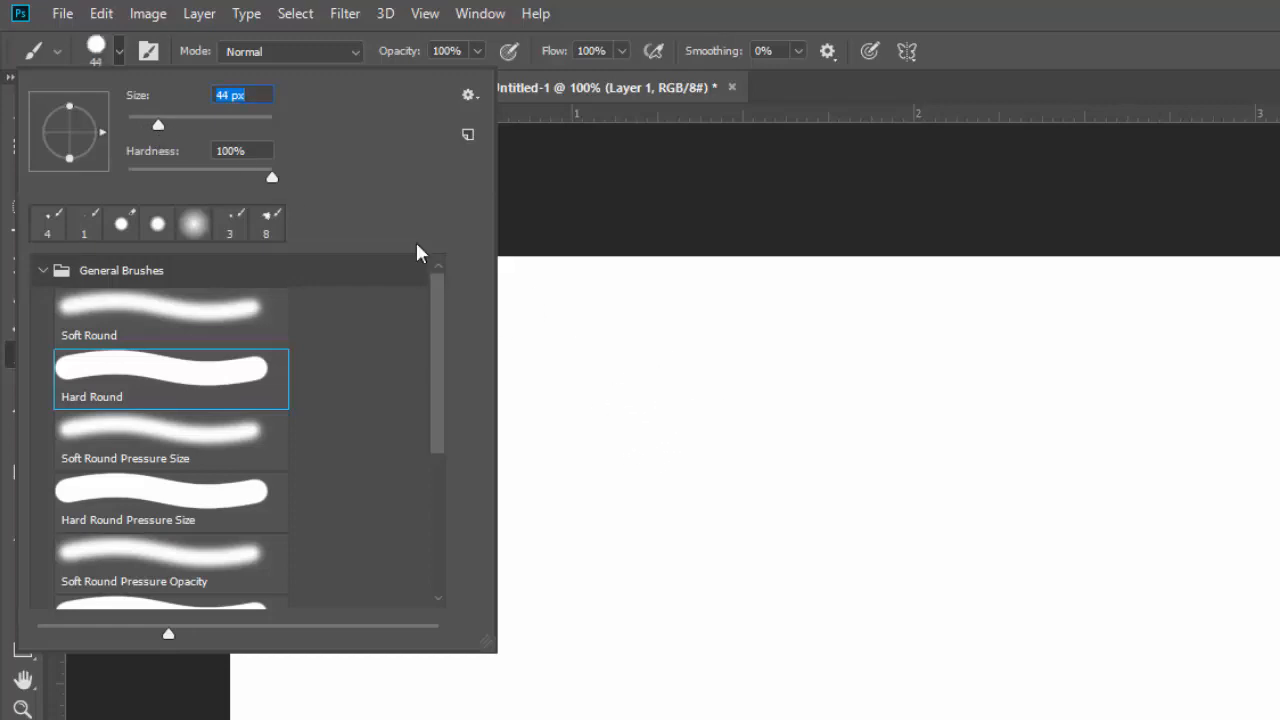
pyautogui.moveTo(160, 127); pyautogui.dragTo(257, 135)
pyautogui.moveTo(255, 125); pyautogui.dragTo(153, 127)
pyautogui.click(125, 320)
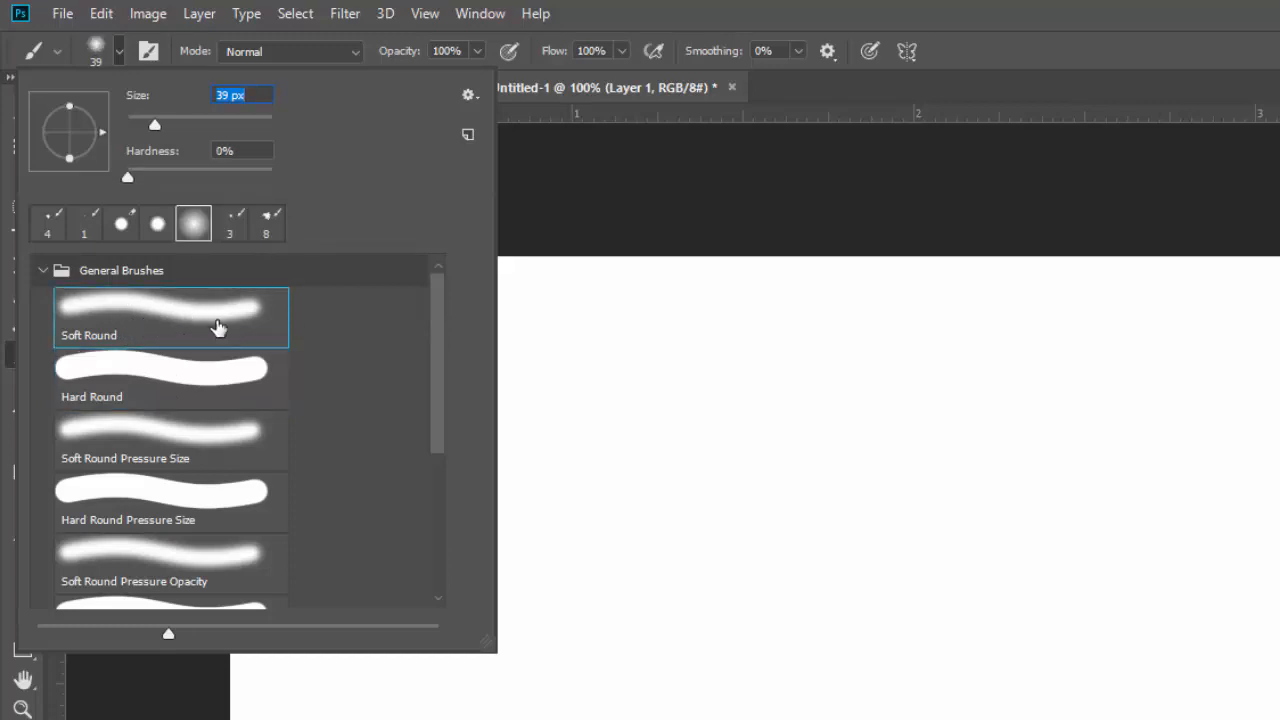
pyautogui.click(149, 376)
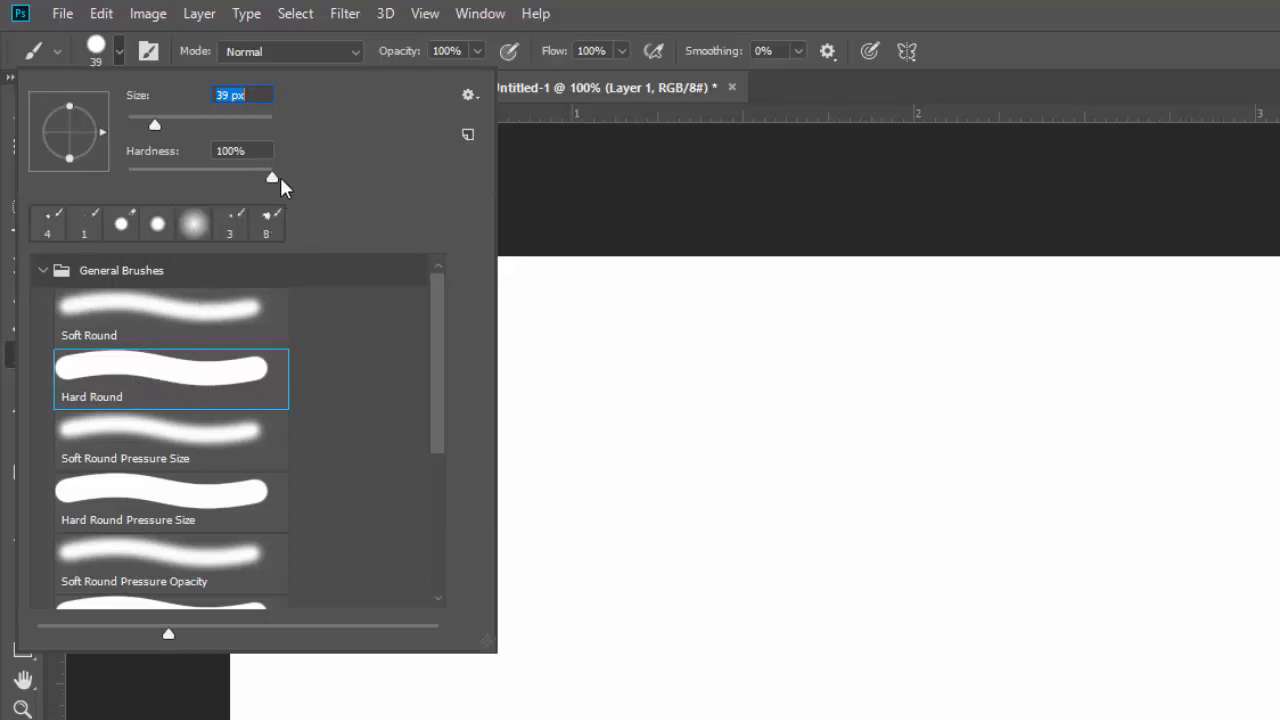
# Set the Hard Round brush's hardness to 0% and its size to 36 px
pyautogui.moveTo(270, 178); pyautogui.dragTo(201, 183)
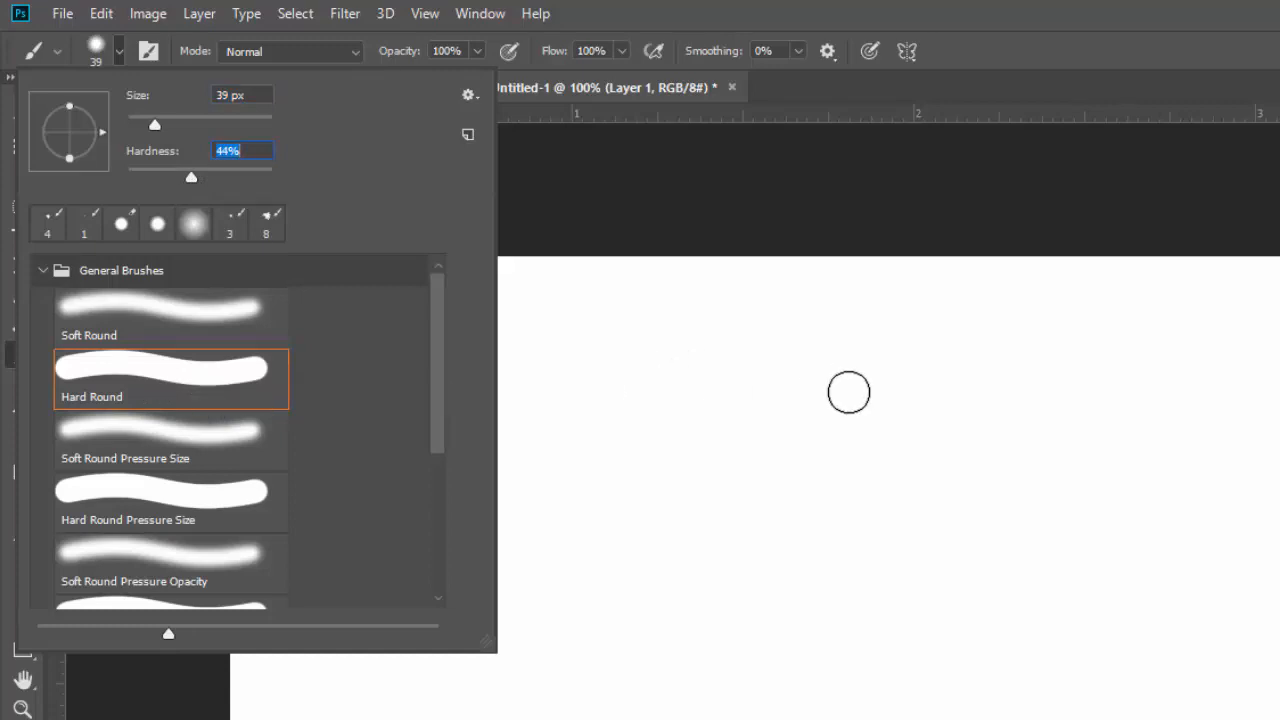
pyautogui.moveTo(191, 177); pyautogui.dragTo(128, 177)
pyautogui.moveTo(155, 125)
pyautogui.mouseDown()
pyautogui.moveTo(180, 128)
pyautogui.moveTo(153, 128)
pyautogui.mouseUp()
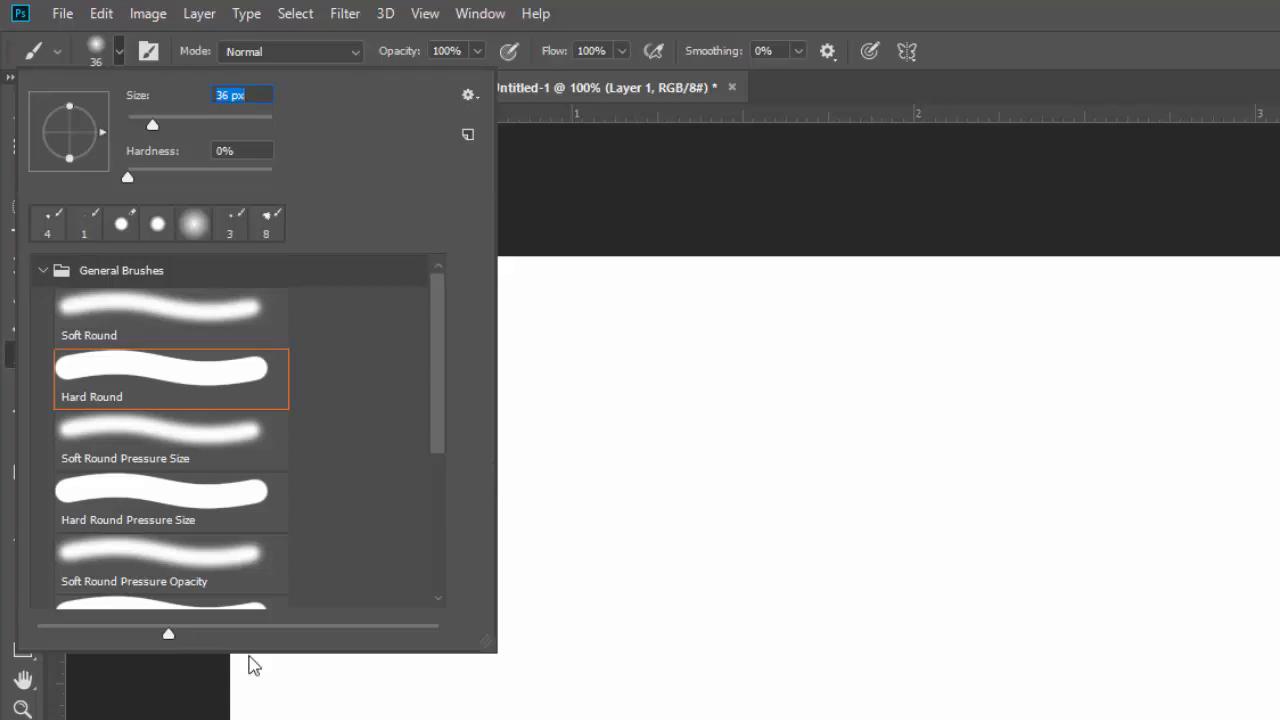
pyautogui.click(1034, 66)
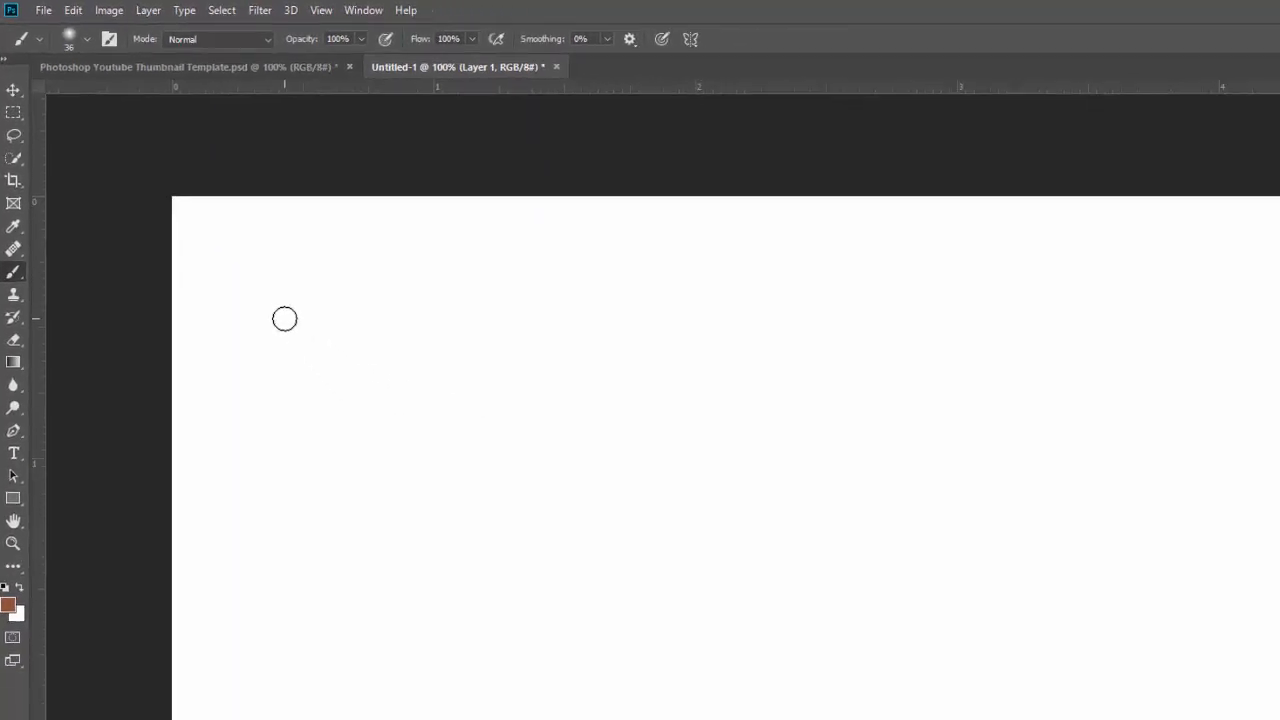
# Paint a horizontal brown stroke near the canvas's top edge and, using the default colours, a black stroke below it
pyautogui.moveTo(285, 316); pyautogui.dragTo(770, 299)
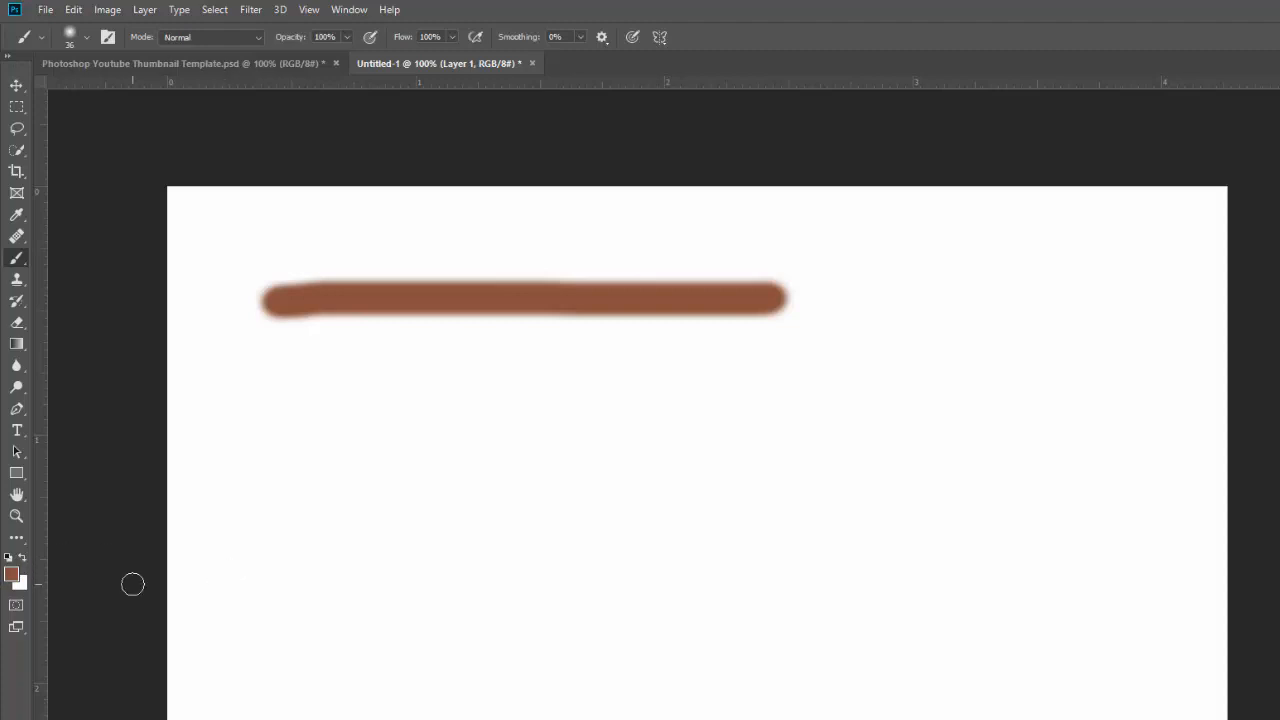
pyautogui.press('d')
pyautogui.press('x')
pyautogui.press('x')
pyautogui.moveTo(285, 362); pyautogui.dragTo(758, 368)
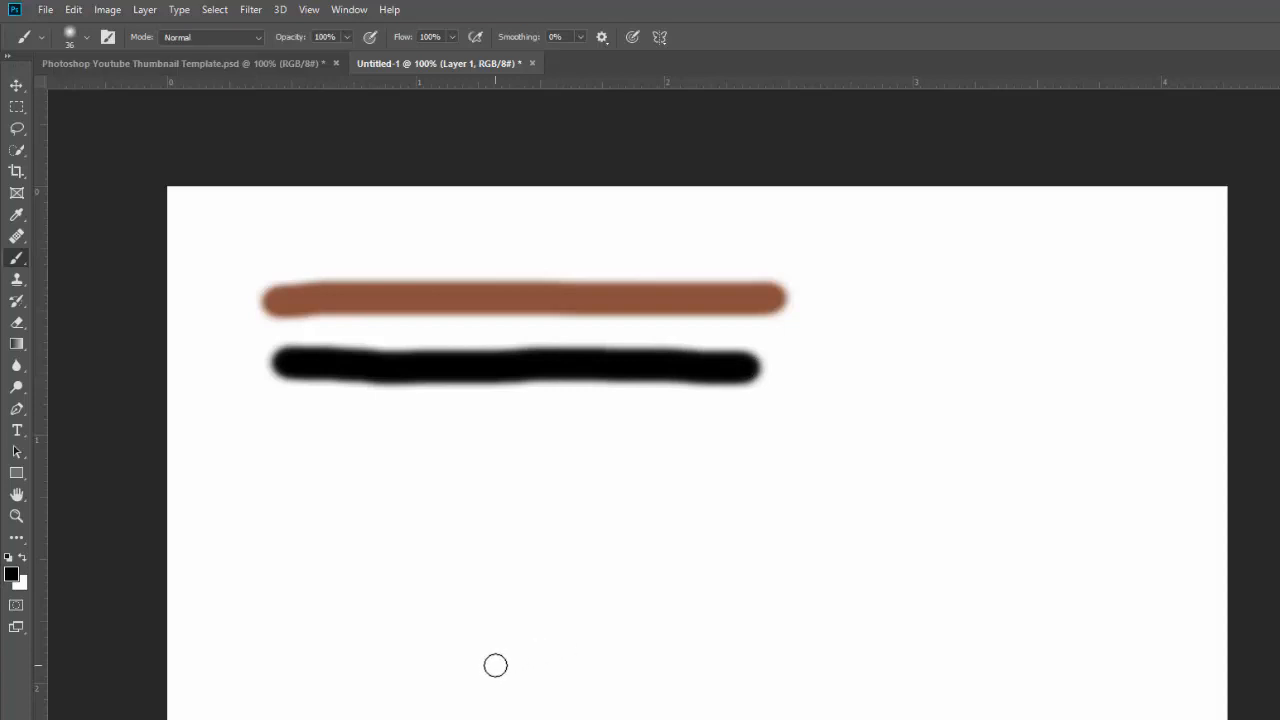
# Paint a white stroke over the black one and restore the default colours with black as the foreground
pyautogui.press('x')
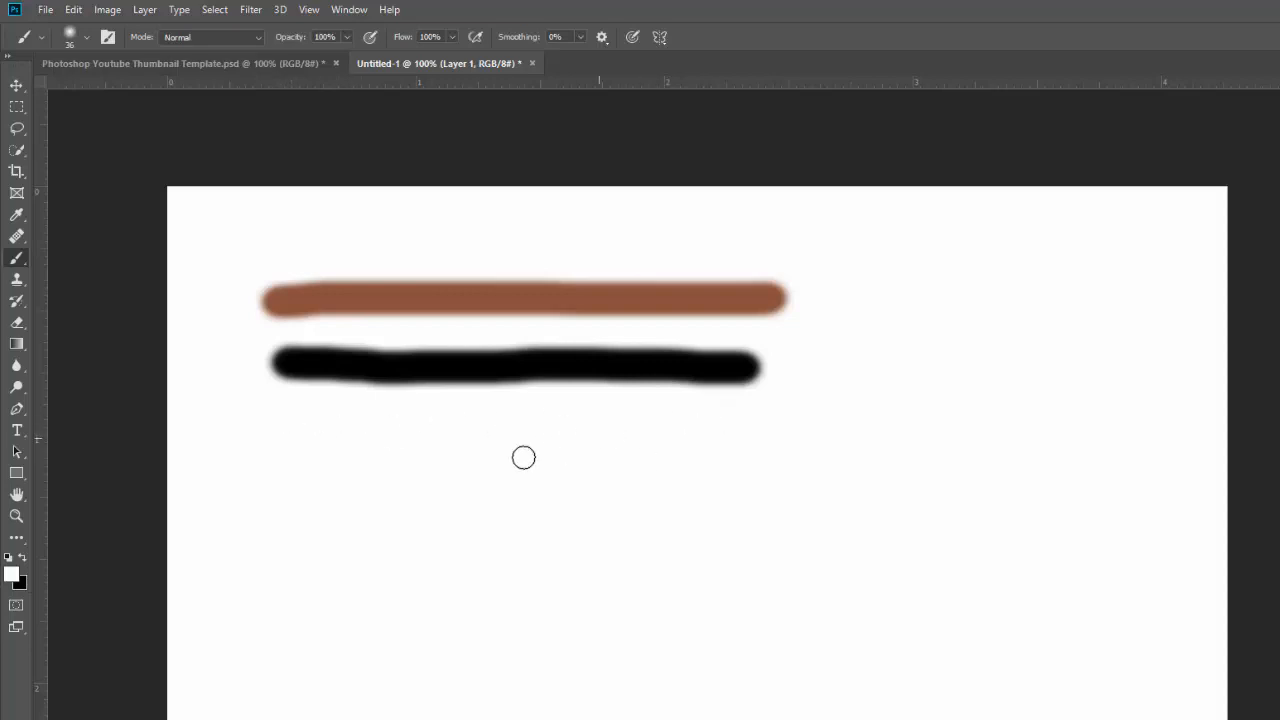
pyautogui.moveTo(285, 374); pyautogui.dragTo(722, 379)
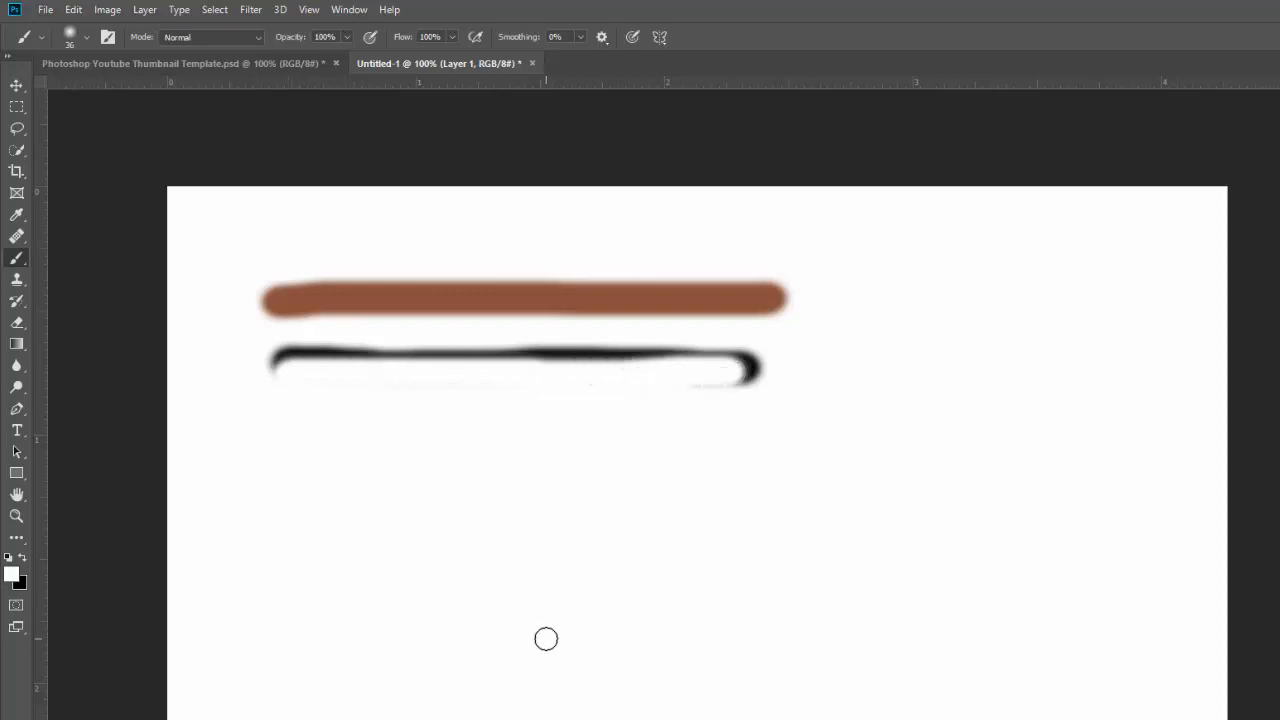
pyautogui.click(8, 558)
pyautogui.press('x')
pyautogui.press('x')
pyautogui.press('x')
pyautogui.press('x')
# Open the foreground colour for editing and sample the brown of the uppermost stroke
pyautogui.click(12, 576)
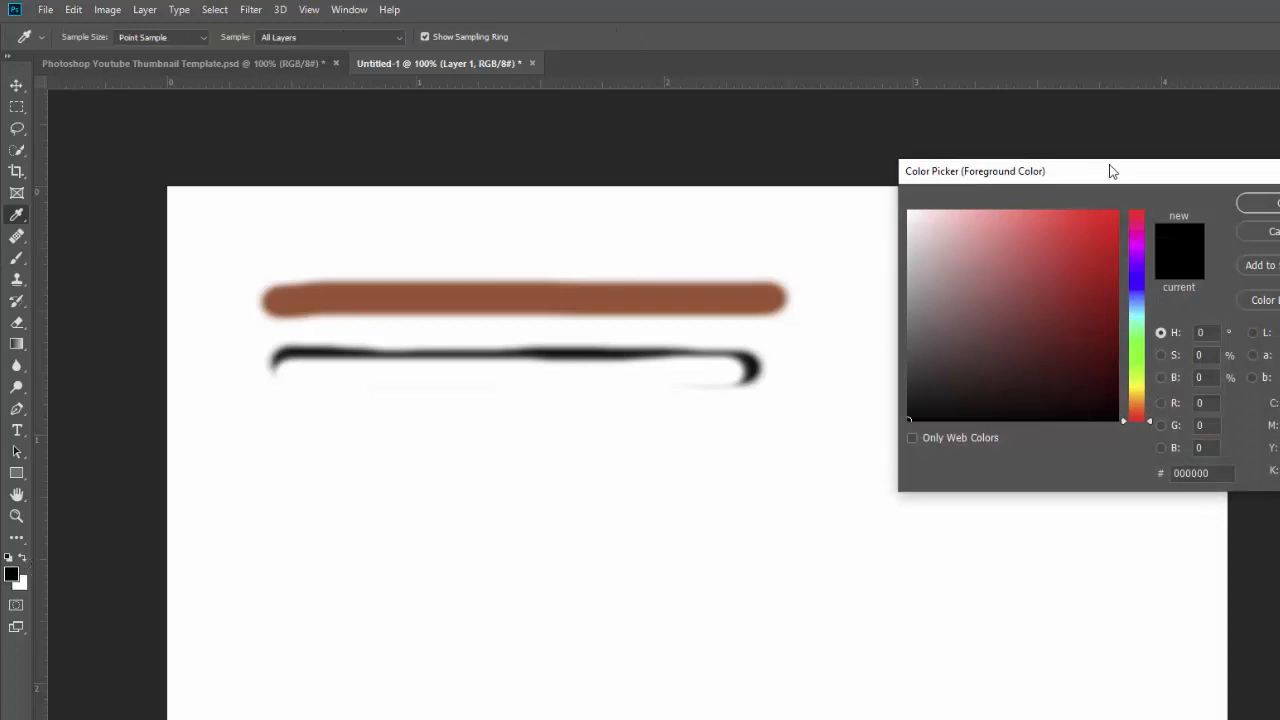
pyautogui.moveTo(1110, 170); pyautogui.dragTo(1025, 179)
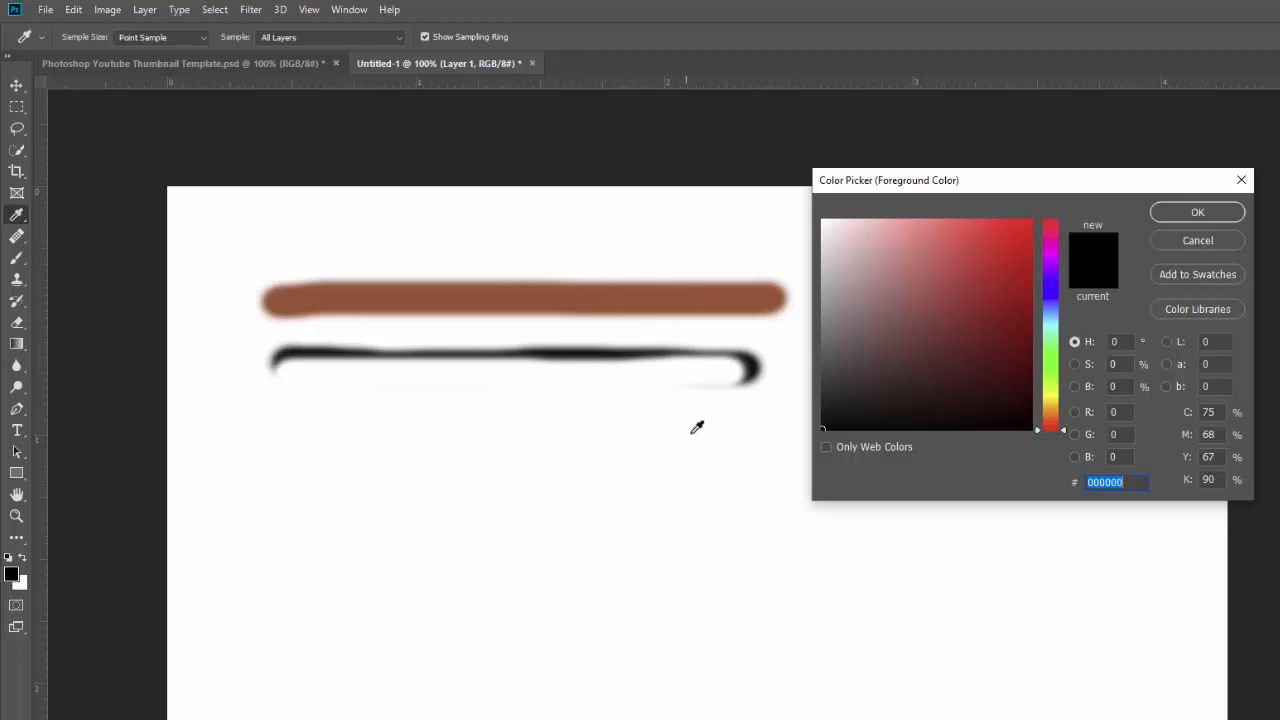
pyautogui.click(657, 294)
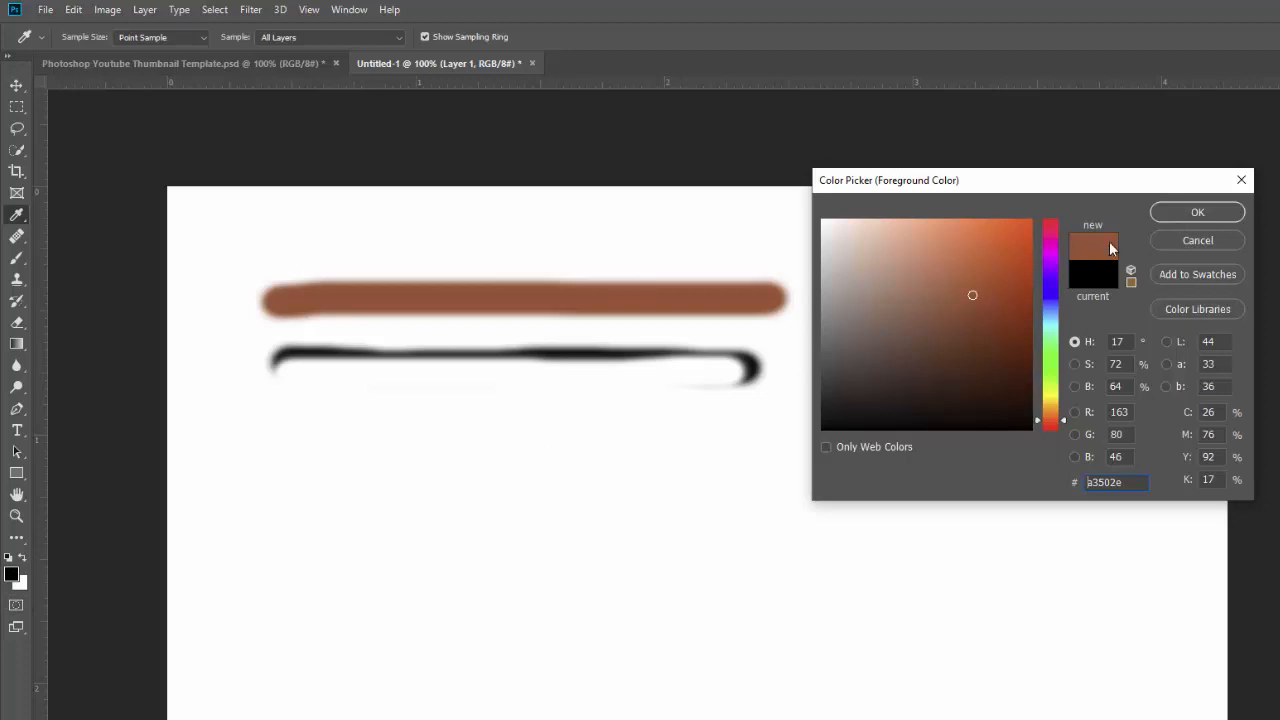
pyautogui.click(686, 292)
# Set the foreground colour to the light blue 04c1dd, with a hue of 188°
pyautogui.moveTo(1036, 424); pyautogui.dragTo(1043, 227)
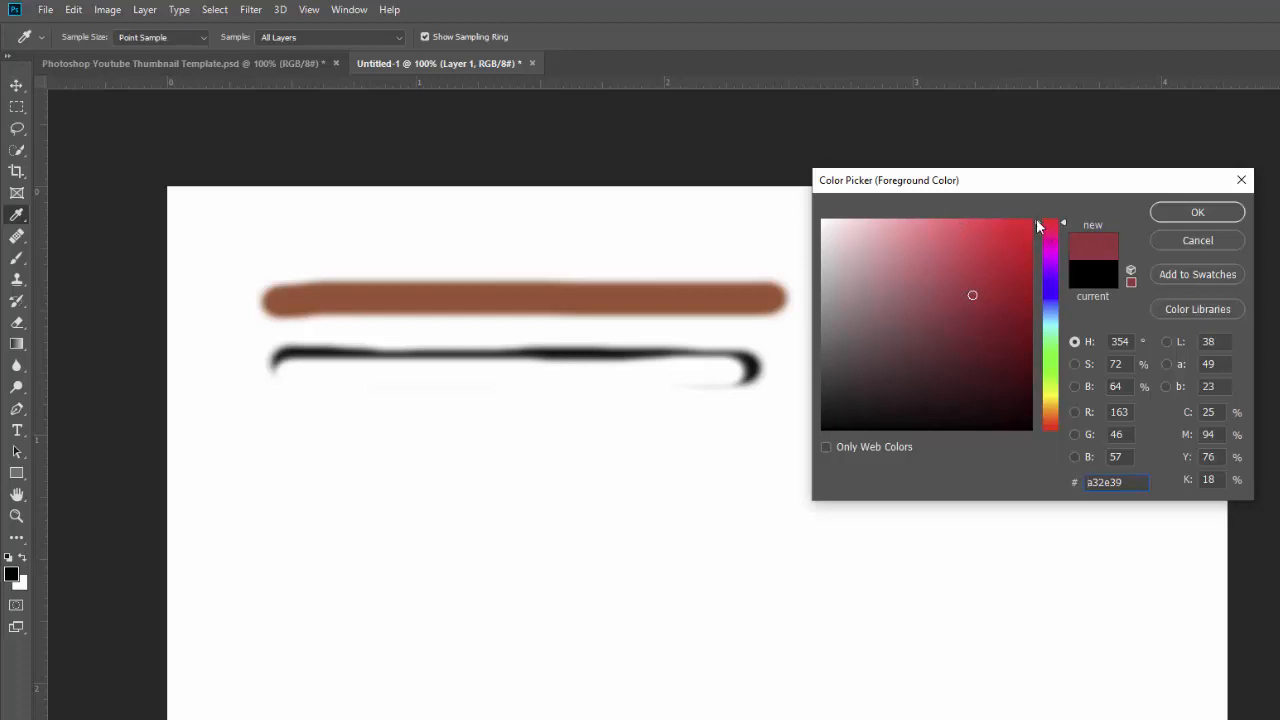
pyautogui.moveTo(1040, 228); pyautogui.dragTo(1034, 321)
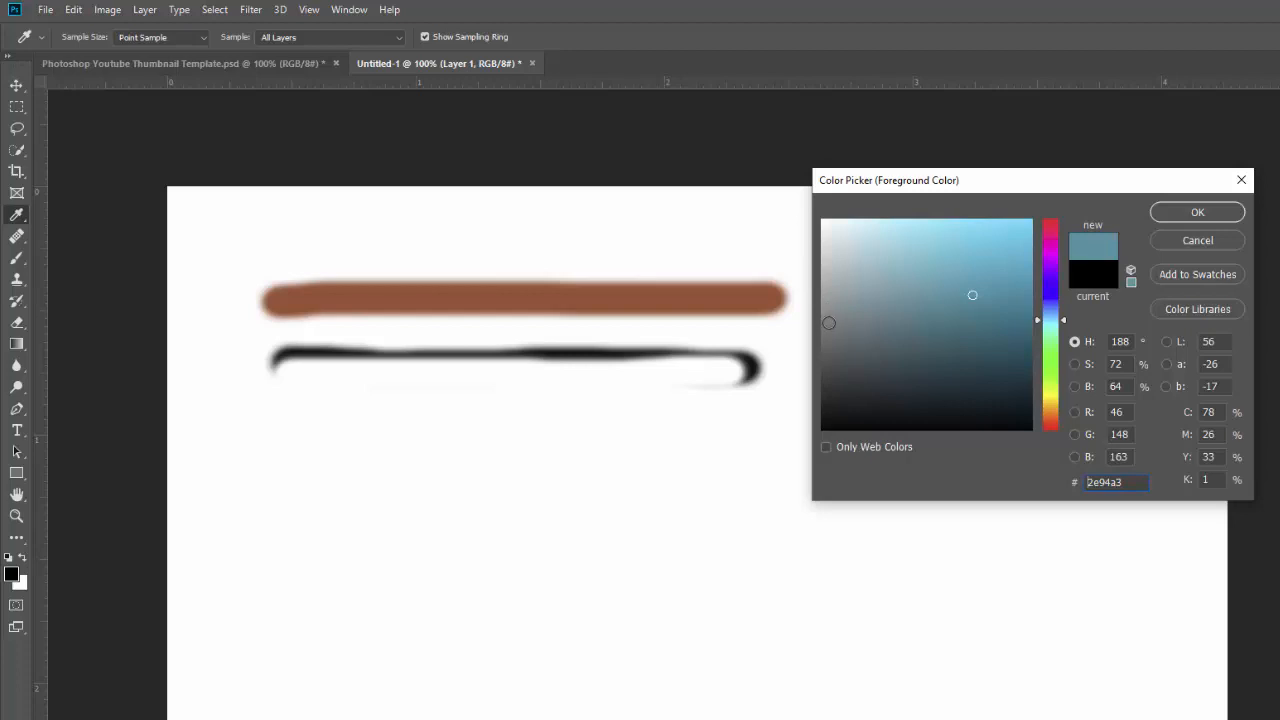
pyautogui.click(825, 318)
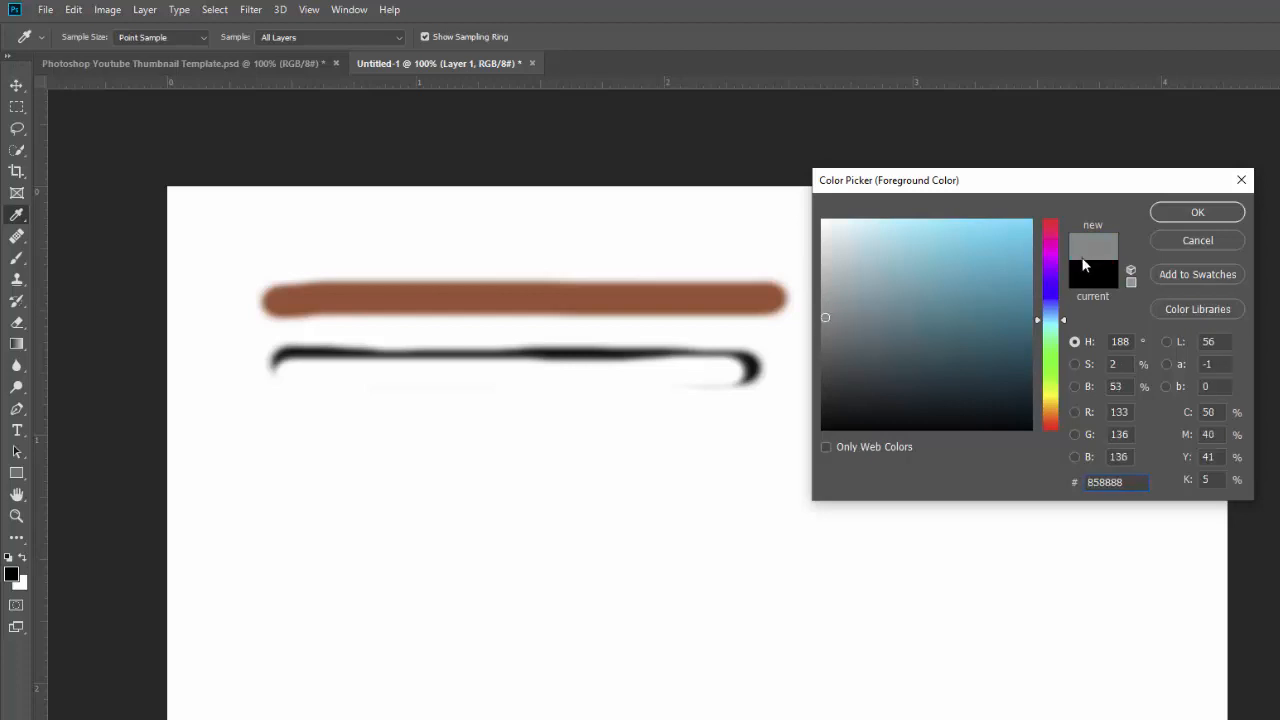
pyautogui.click(1028, 320)
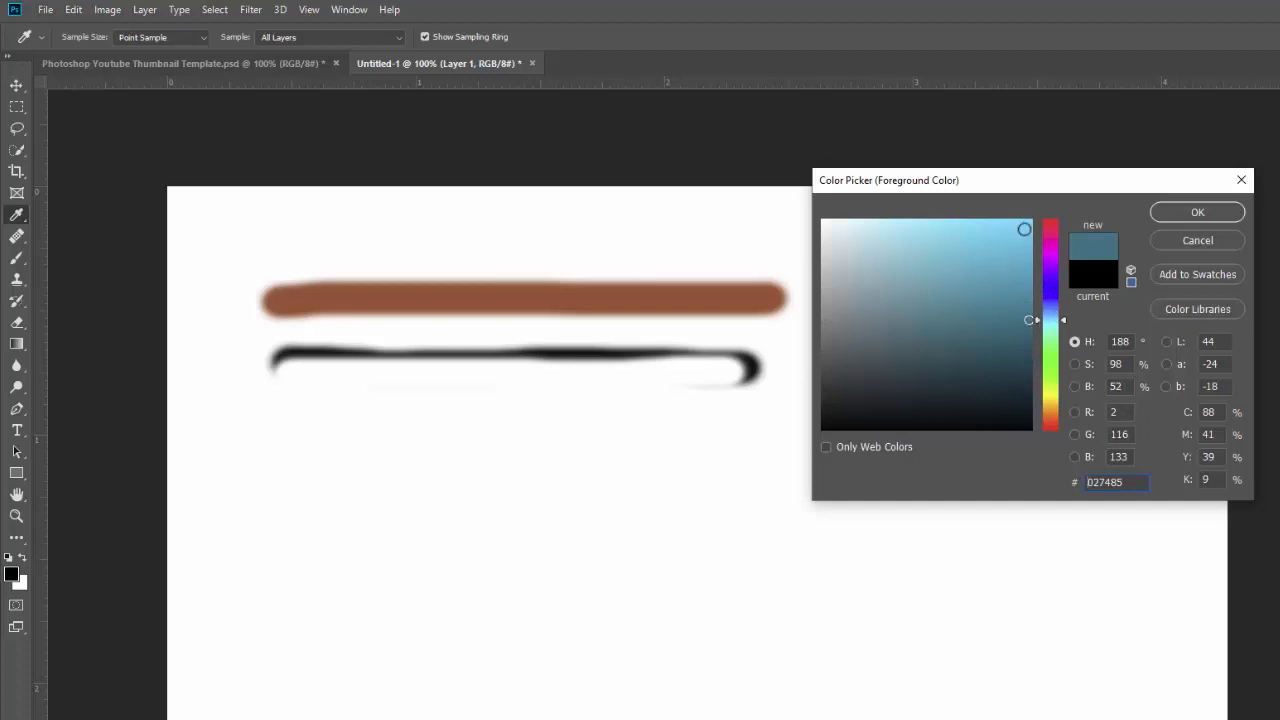
pyautogui.click(1028, 247)
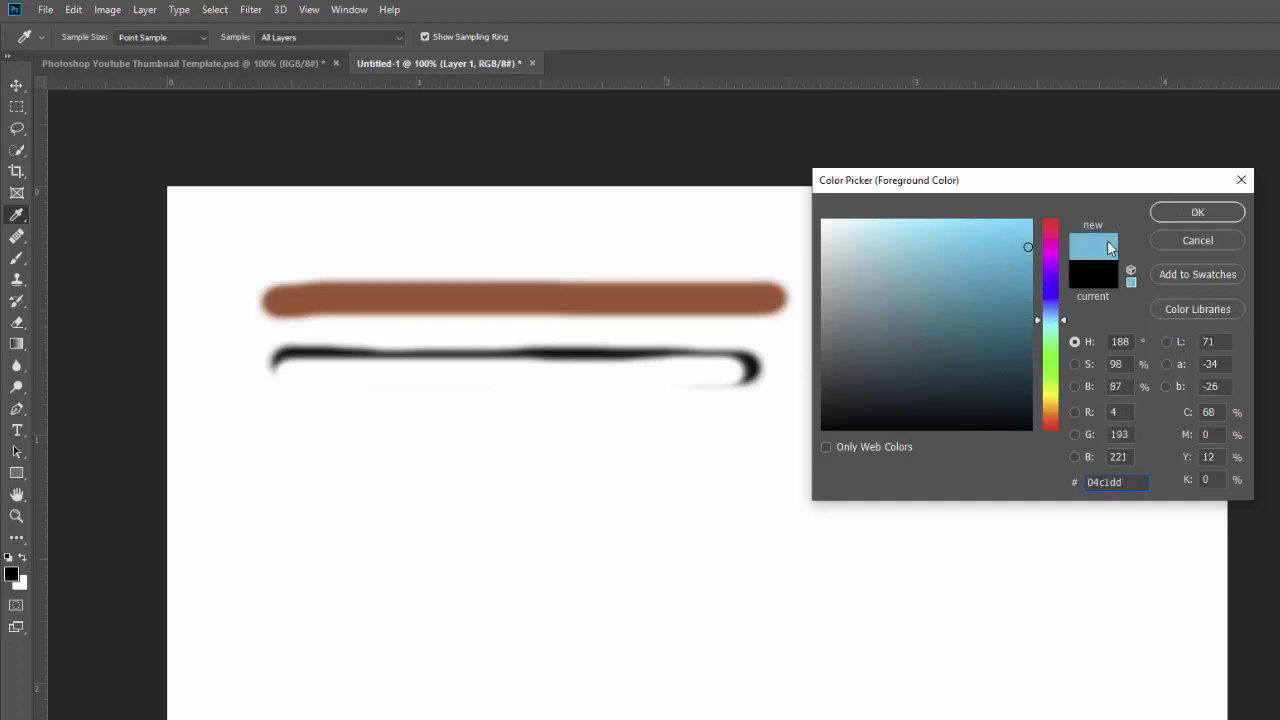
pyautogui.click(1197, 213)
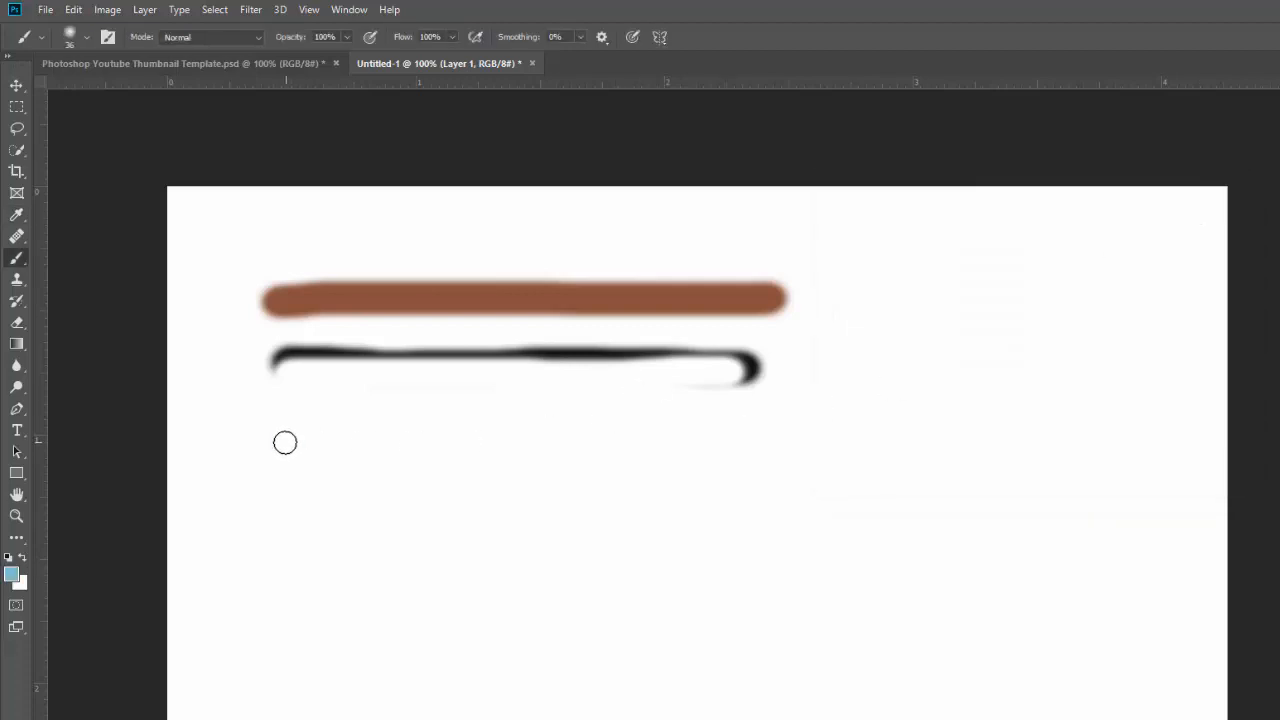
# Paint a horizontal light blue stroke below the black one and cover its middle with a white stroke
pyautogui.moveTo(285, 441); pyautogui.dragTo(737, 451)
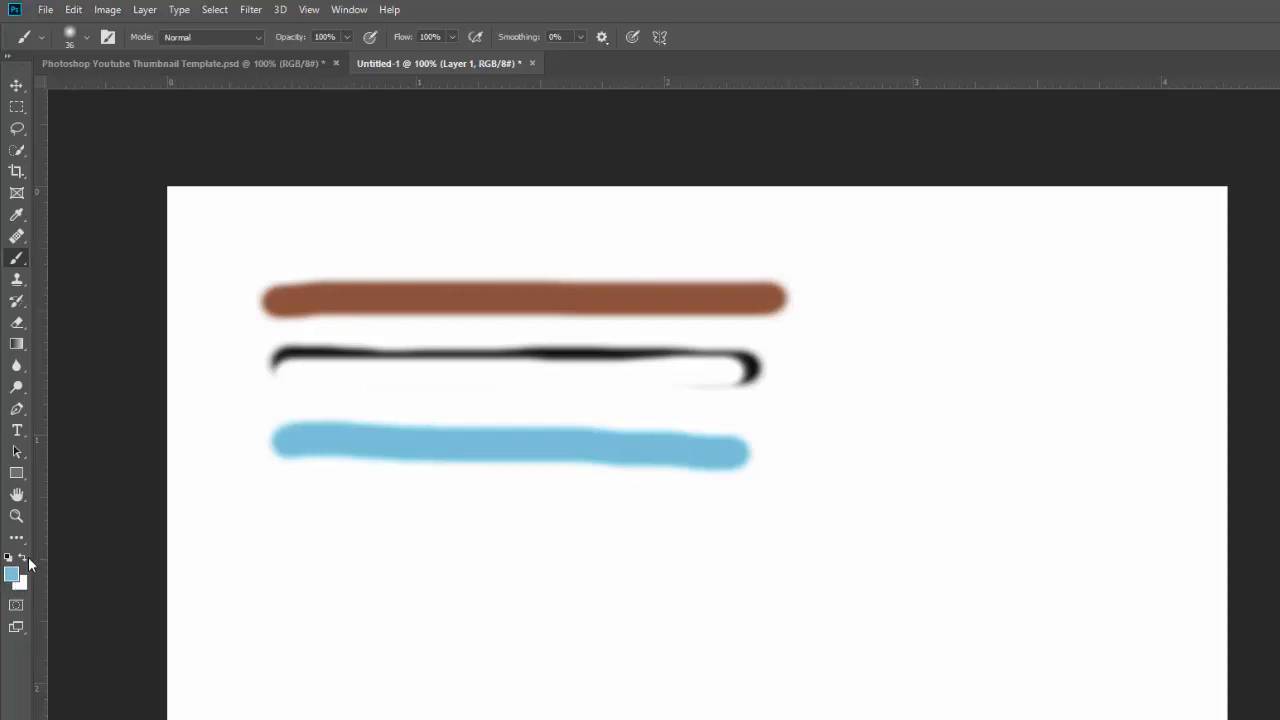
pyautogui.press('x')
pyautogui.moveTo(285, 441); pyautogui.dragTo(748, 455)
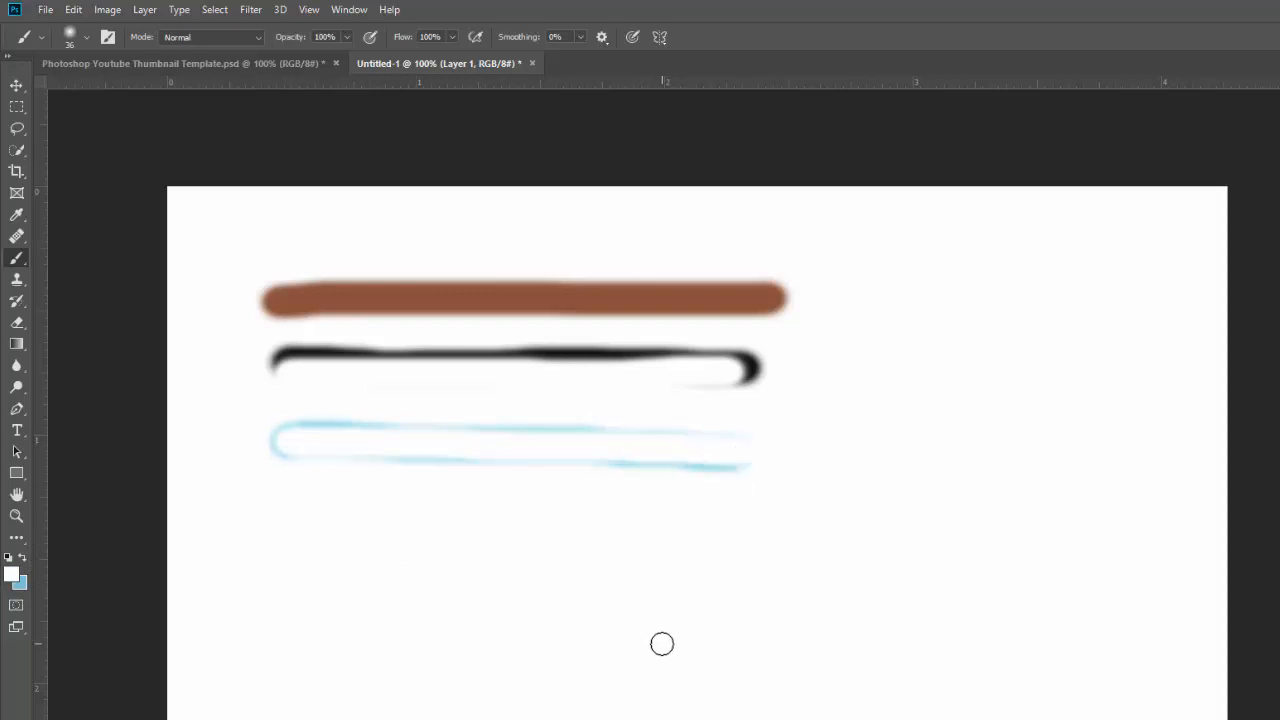
# Swap light blue back to the foreground and repaint the lowest stroke along its full length
pyautogui.press('x')
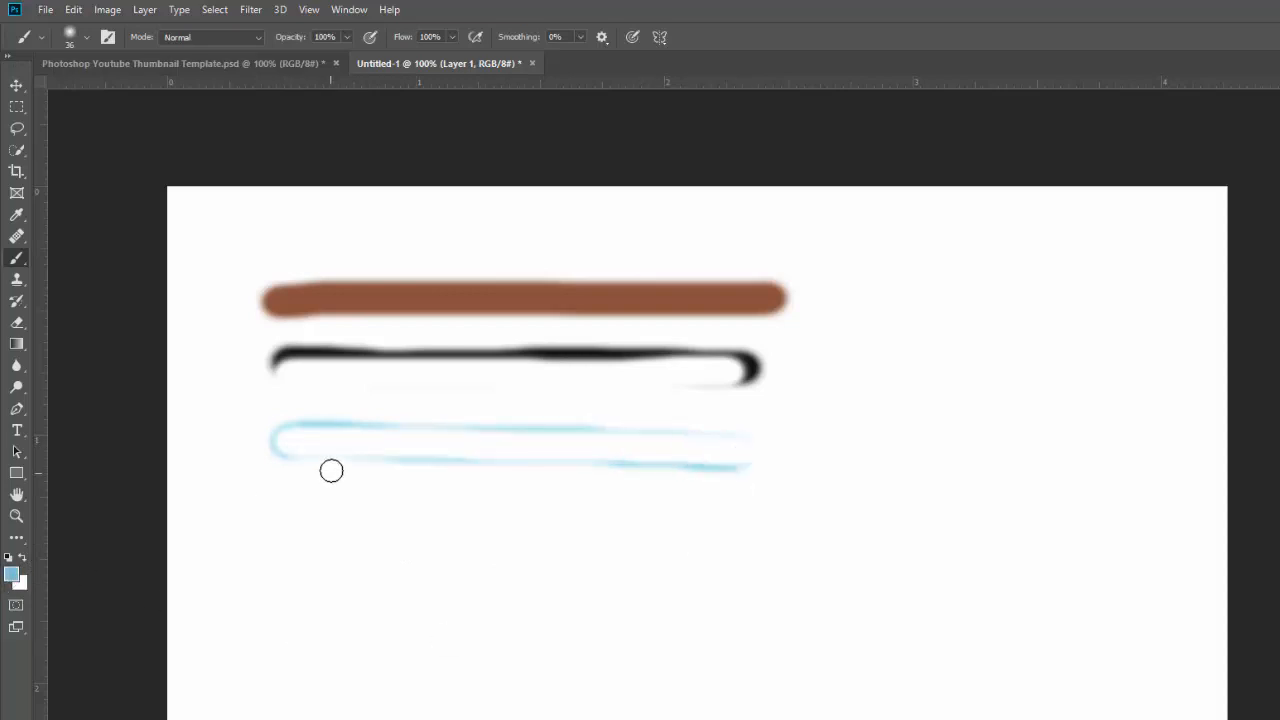
pyautogui.moveTo(280, 443); pyautogui.dragTo(393, 448)
pyautogui.moveTo(591, 450); pyautogui.dragTo(760, 451)
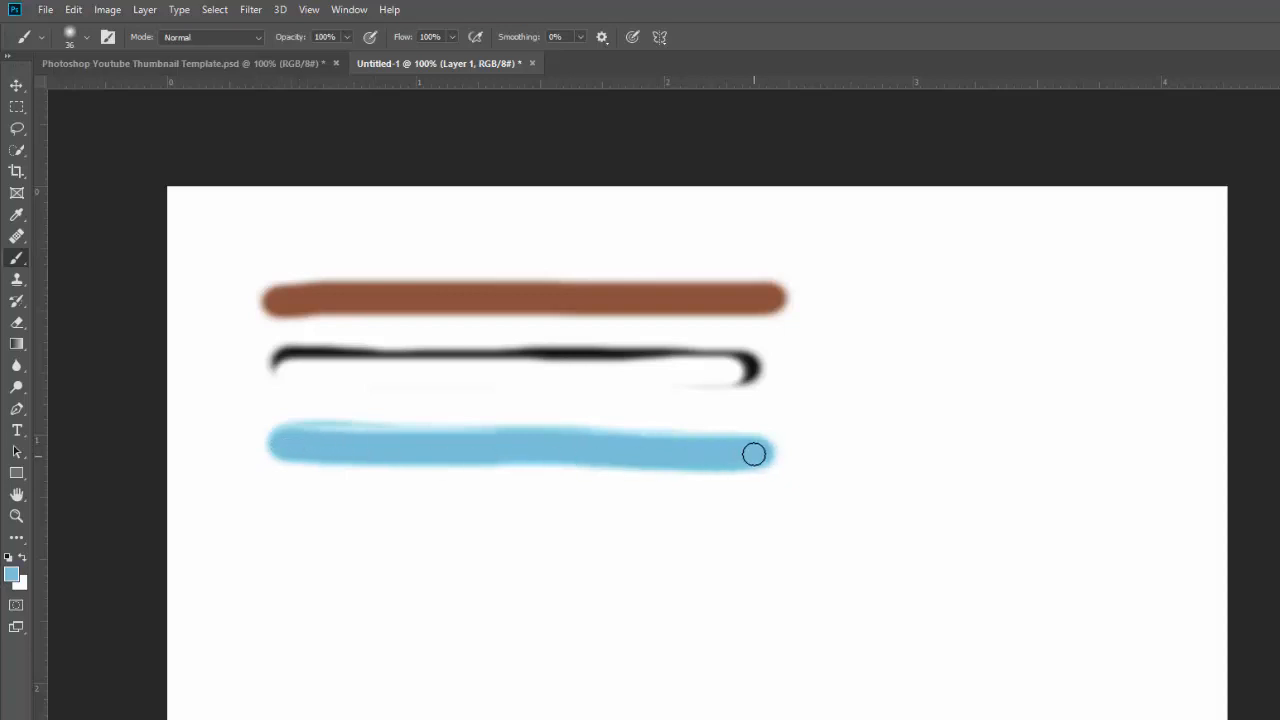
# Extend the lowest light blue stroke with three connected straight segments to close it into a box
pyautogui.keyDown('shift'); pyautogui.click(757, 587); pyautogui.keyUp('shift')
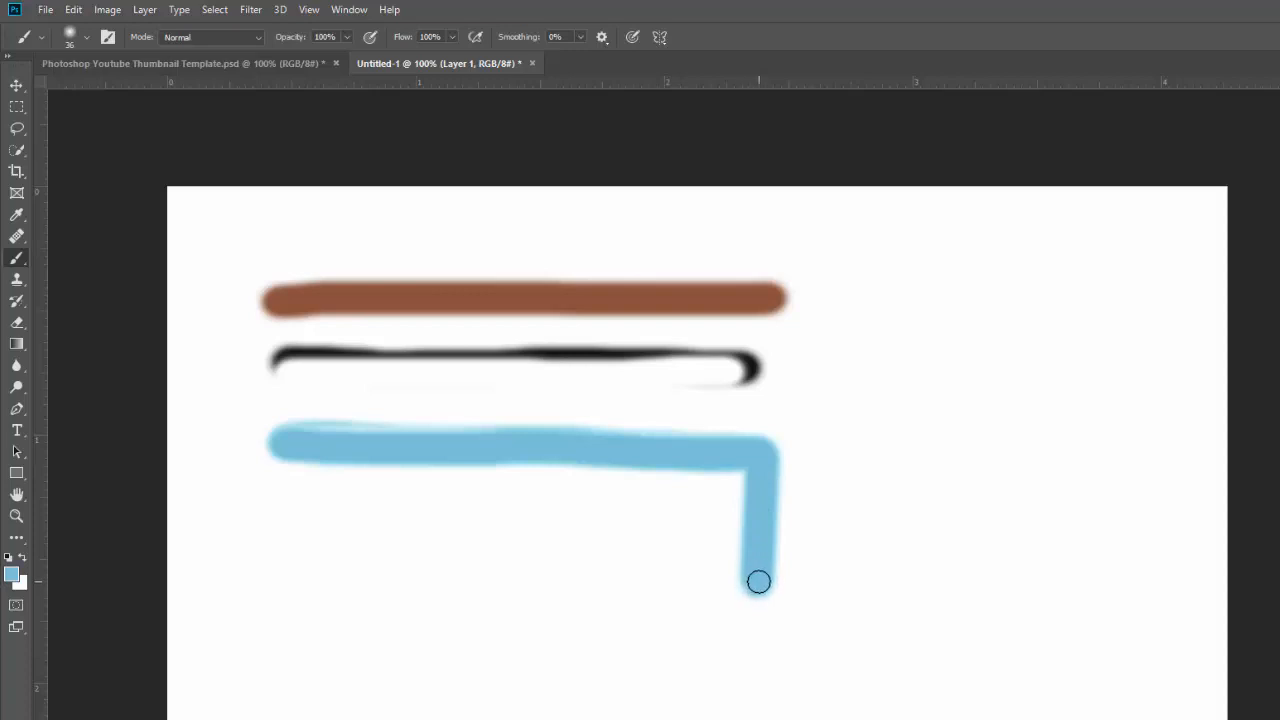
pyautogui.keyDown('shift'); pyautogui.click(304, 584); pyautogui.keyUp('shift')
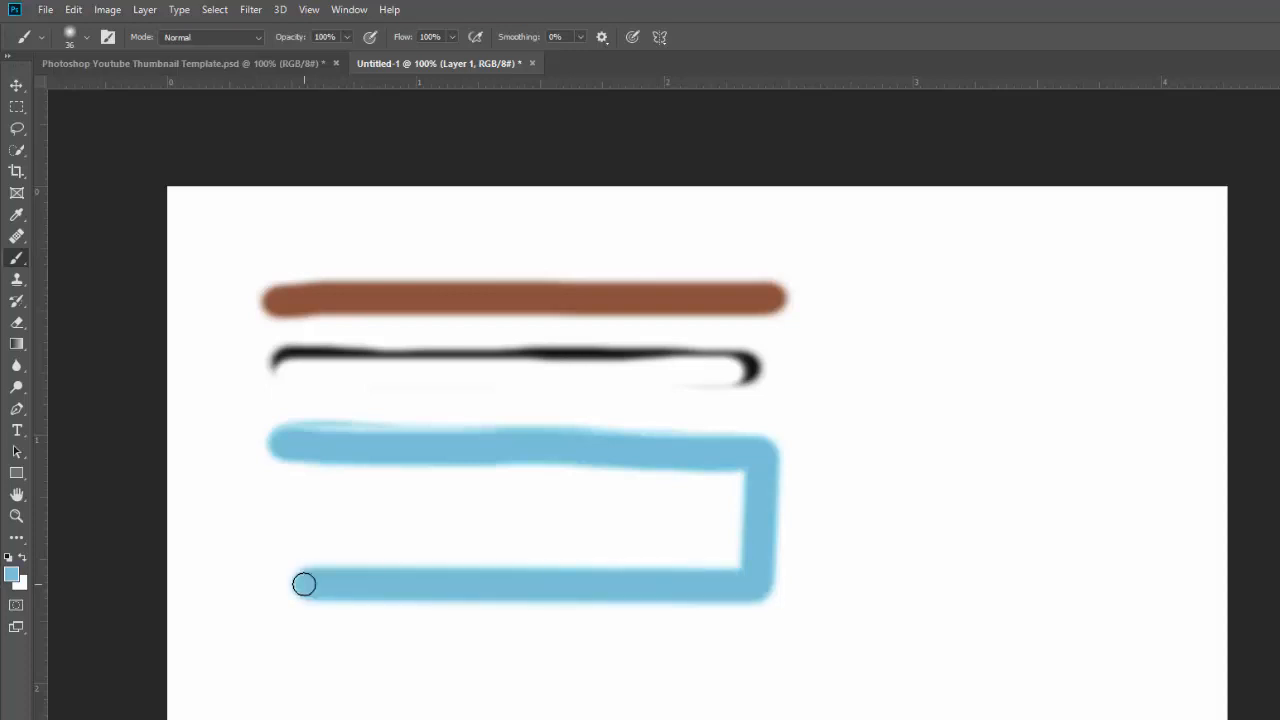
pyautogui.keyDown('shift'); pyautogui.click(285, 443); pyautogui.keyUp('shift')
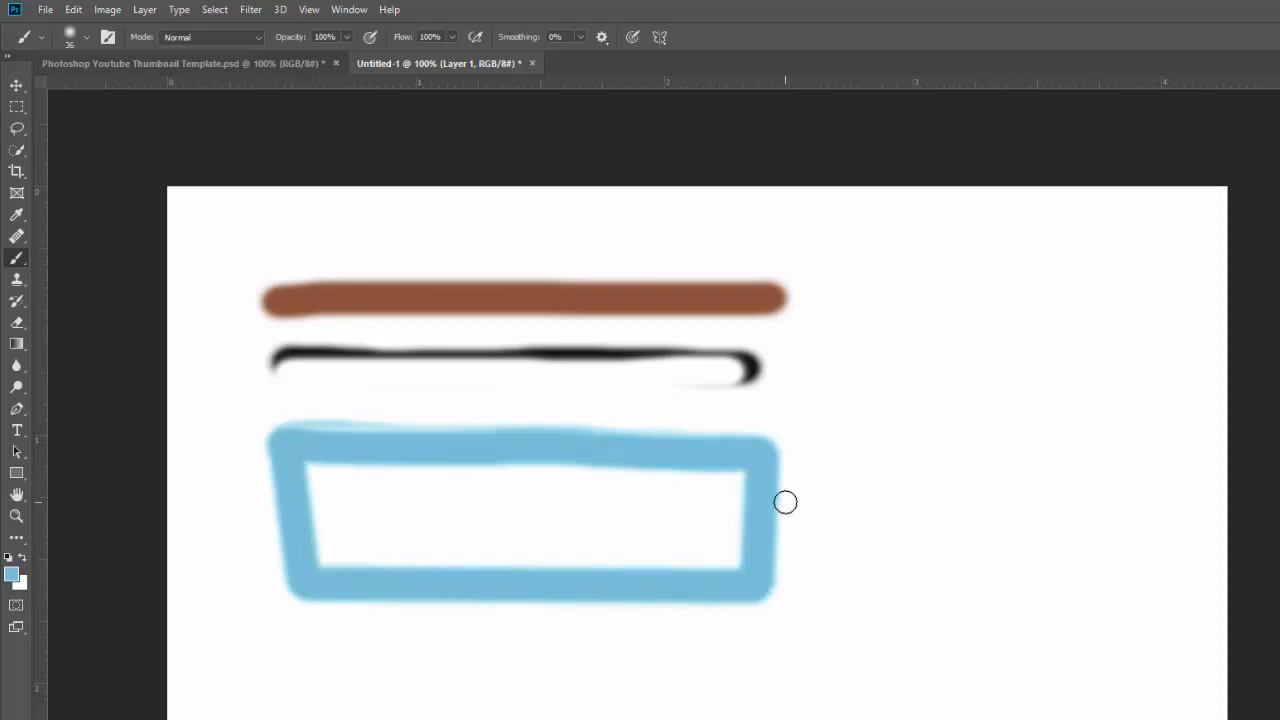
# Paint a long straight horizontal light blue stroke below the box and hide Layer 1
pyautogui.click(290, 668)
pyautogui.moveTo(290, 668)
pyautogui.mouseDown()
pyautogui.moveTo(509, 672)
pyautogui.moveTo(539, 622)
pyautogui.moveTo(569, 696)
pyautogui.moveTo(586, 637)
pyautogui.moveTo(601, 695)
pyautogui.moveTo(624, 625)
pyautogui.moveTo(664, 709)
pyautogui.moveTo(681, 648)
pyautogui.moveTo(797, 671)
pyautogui.moveTo(926, 665)
pyautogui.moveTo(290, 679)
pyautogui.moveTo(915, 681)
pyautogui.moveTo(386, 677)
pyautogui.moveTo(522, 672)
pyautogui.moveTo(321, 654)
pyautogui.moveTo(915, 671)
pyautogui.moveTo(395, 679)
pyautogui.moveTo(1072, 677)
pyautogui.moveTo(886, 660)
pyautogui.moveTo(1061, 665)
pyautogui.mouseUp()
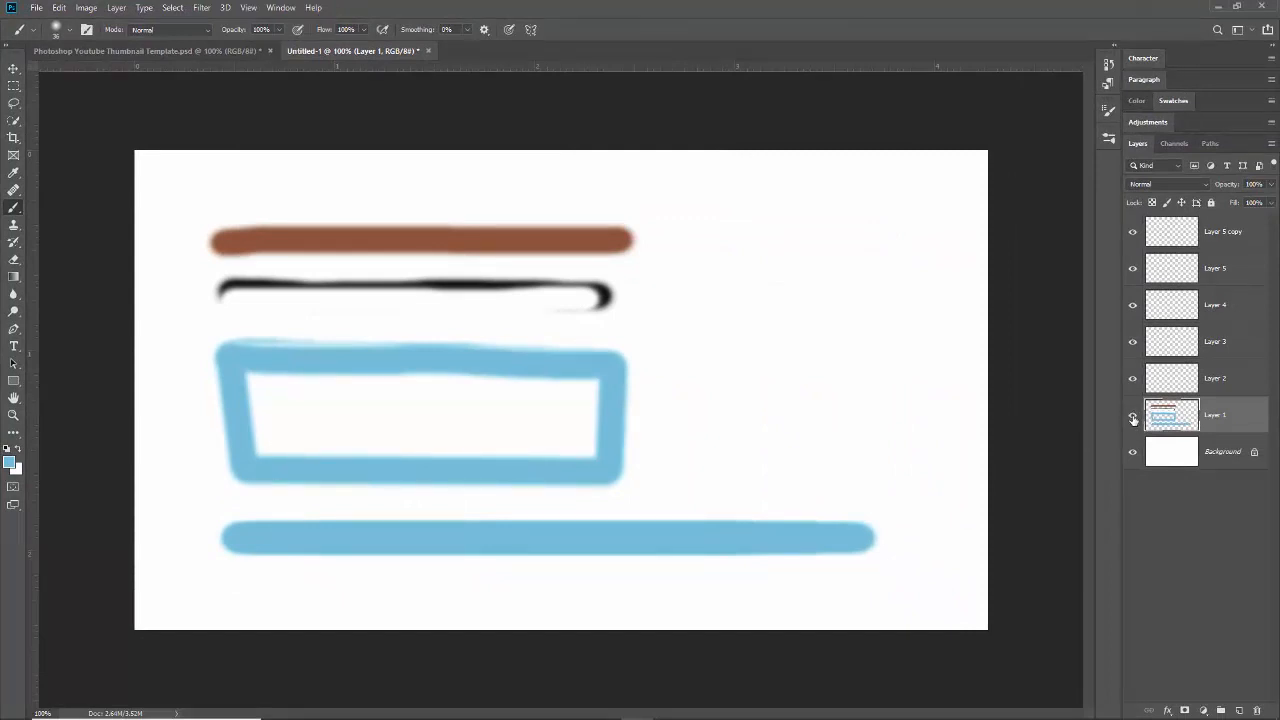
pyautogui.click(1133, 418)
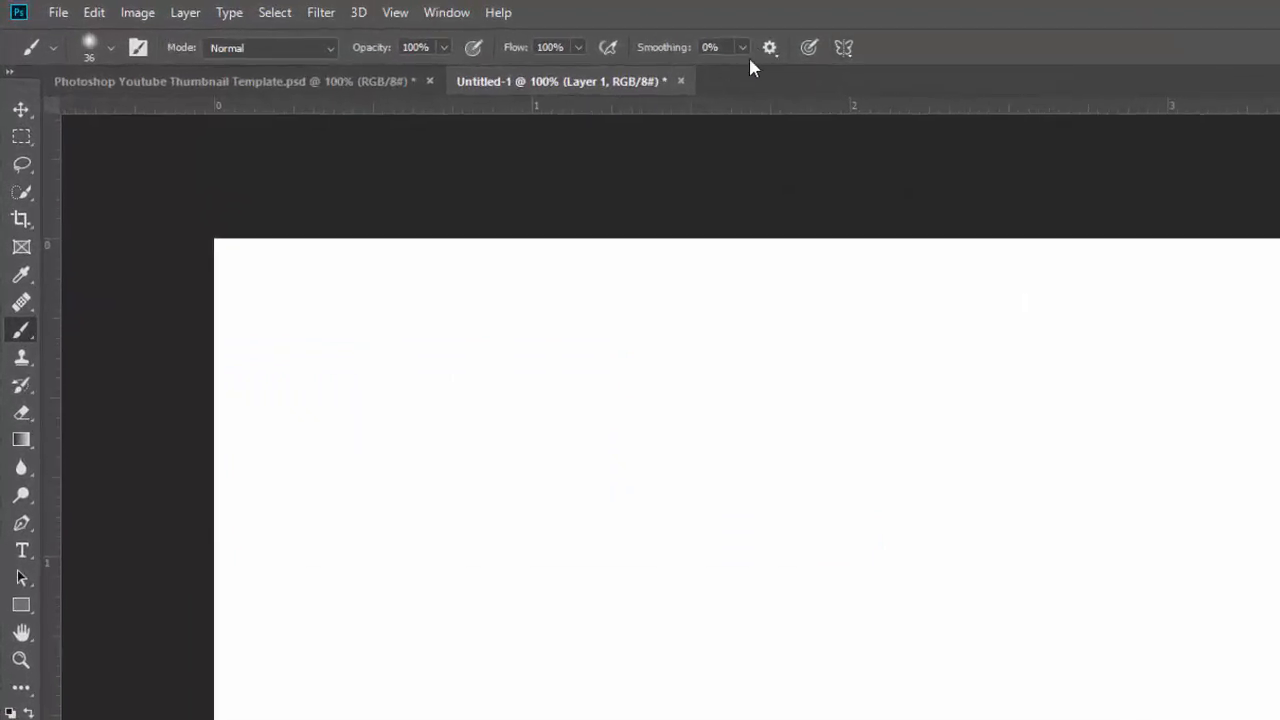
# Examine the brush preset groups and the presets inside General Brushes
pyautogui.click(111, 47)
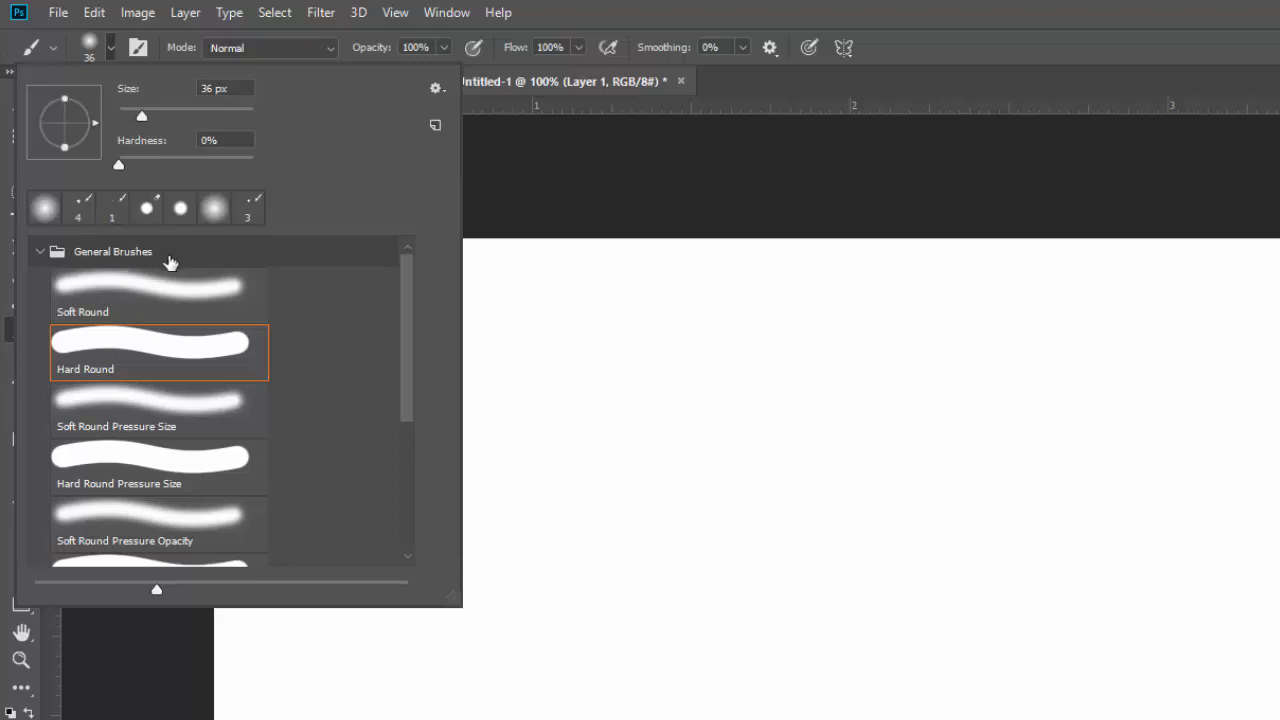
pyautogui.click(39, 251)
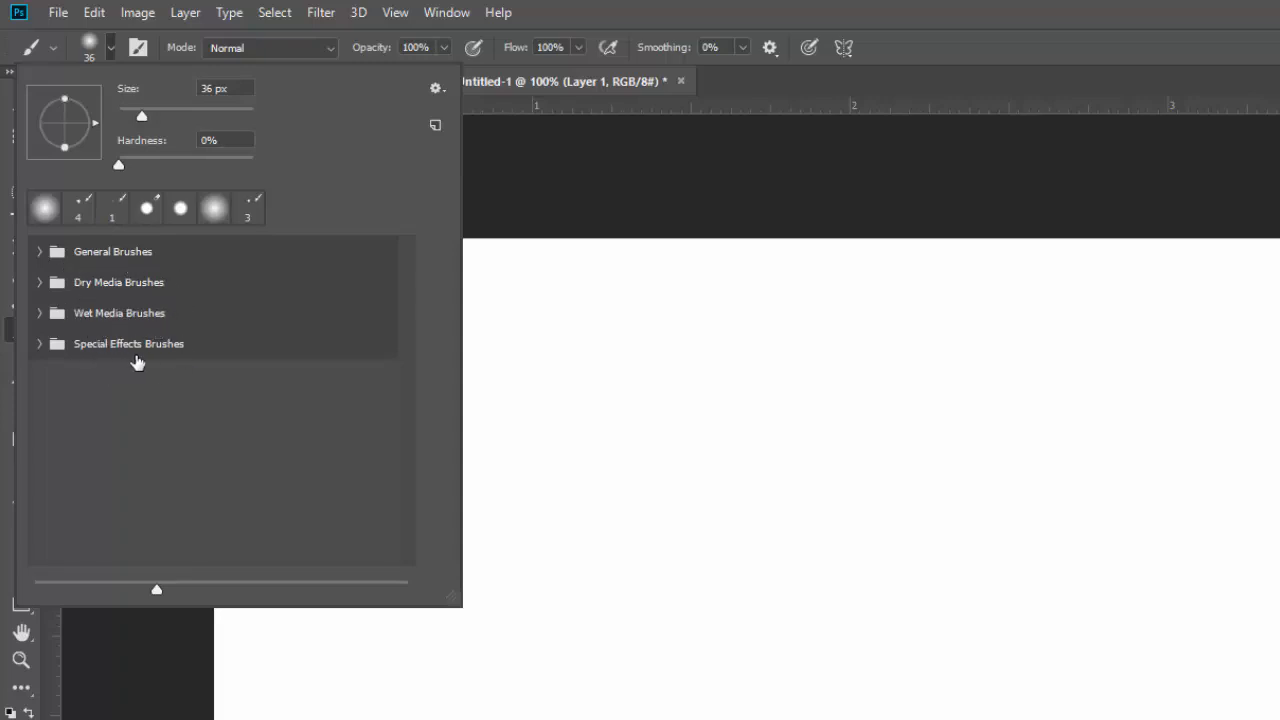
pyautogui.click(39, 252)
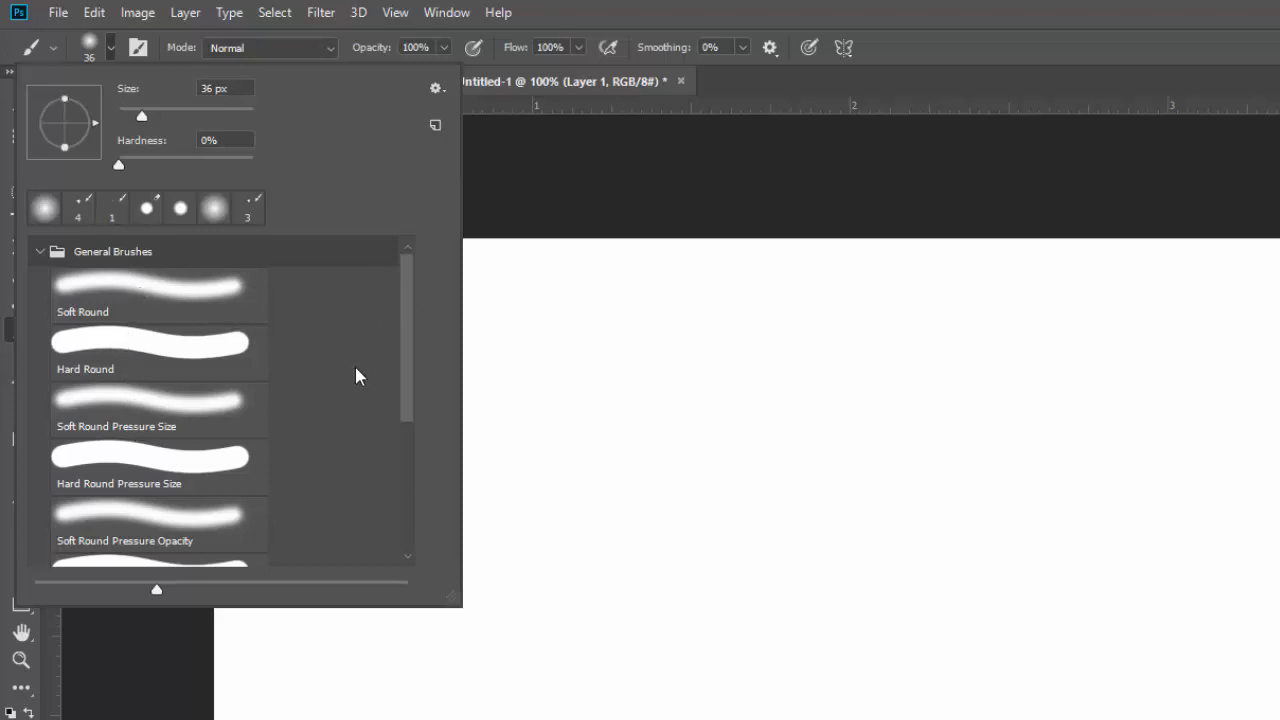
pyautogui.scroll(-1, 407, 298)
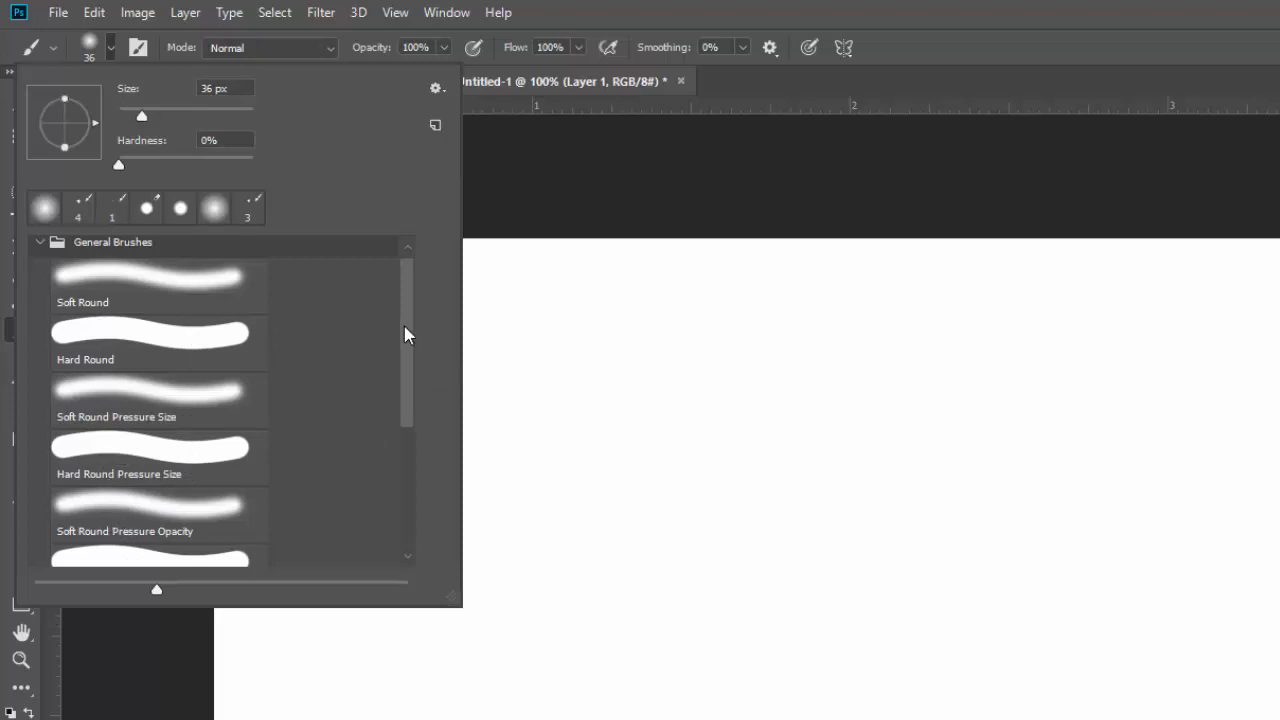
pyautogui.moveTo(406, 334); pyautogui.dragTo(406, 426)
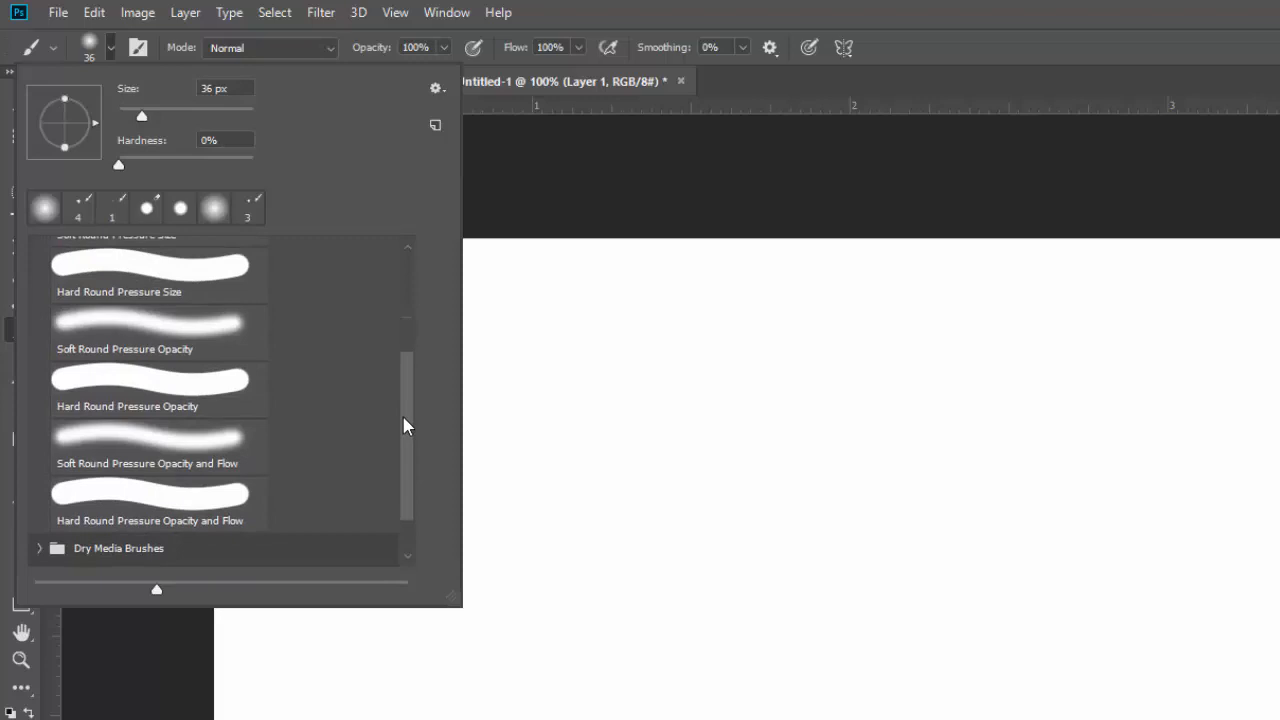
pyautogui.moveTo(403, 426)
pyautogui.mouseDown()
pyautogui.moveTo(408, 354)
pyautogui.moveTo(334, 280)
pyautogui.mouseUp()
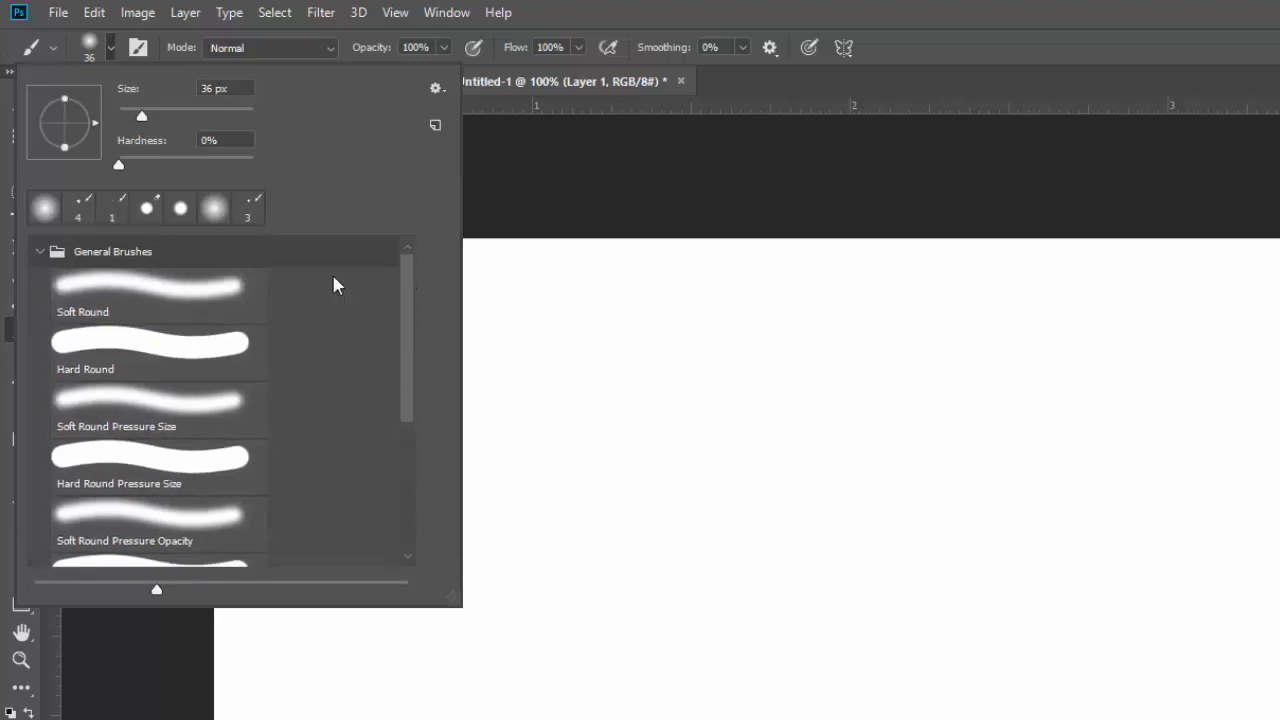
pyautogui.click(41, 253)
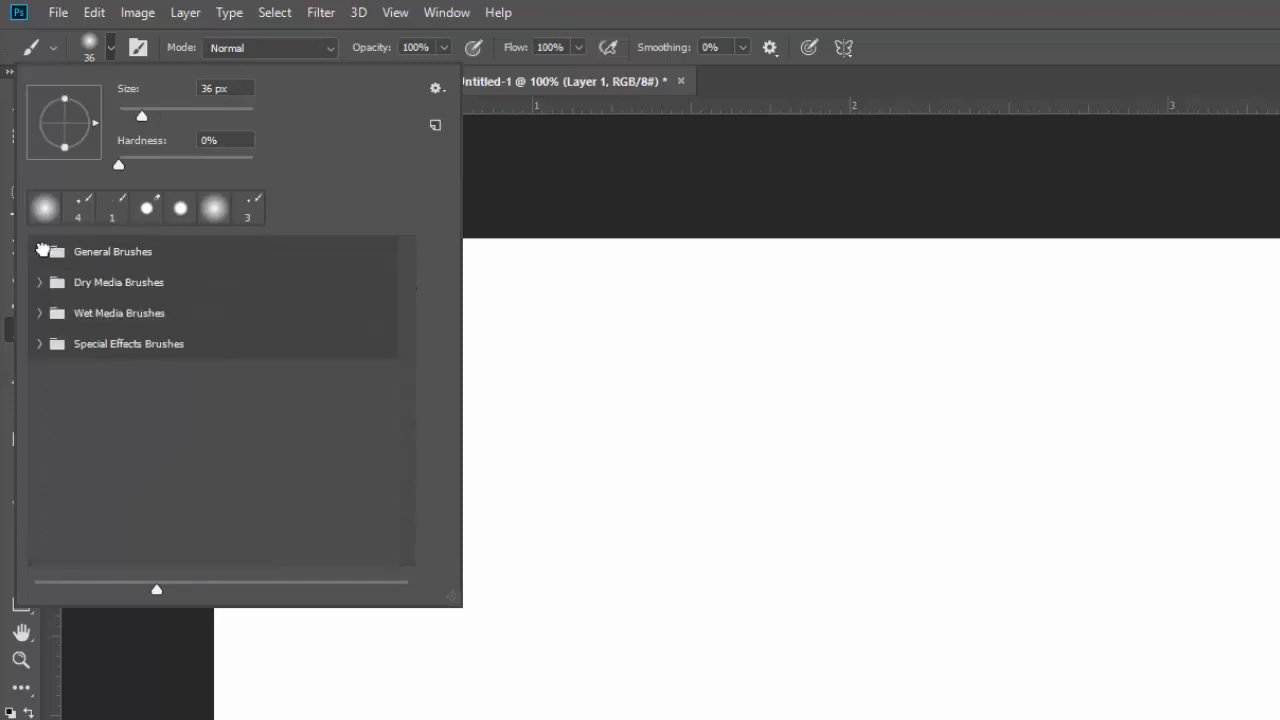
# Choose the KYLE Ultimate Pencil Hard brush from Dry Media Brushes and try to paint on the hidden Layer 1
pyautogui.click(37, 282)
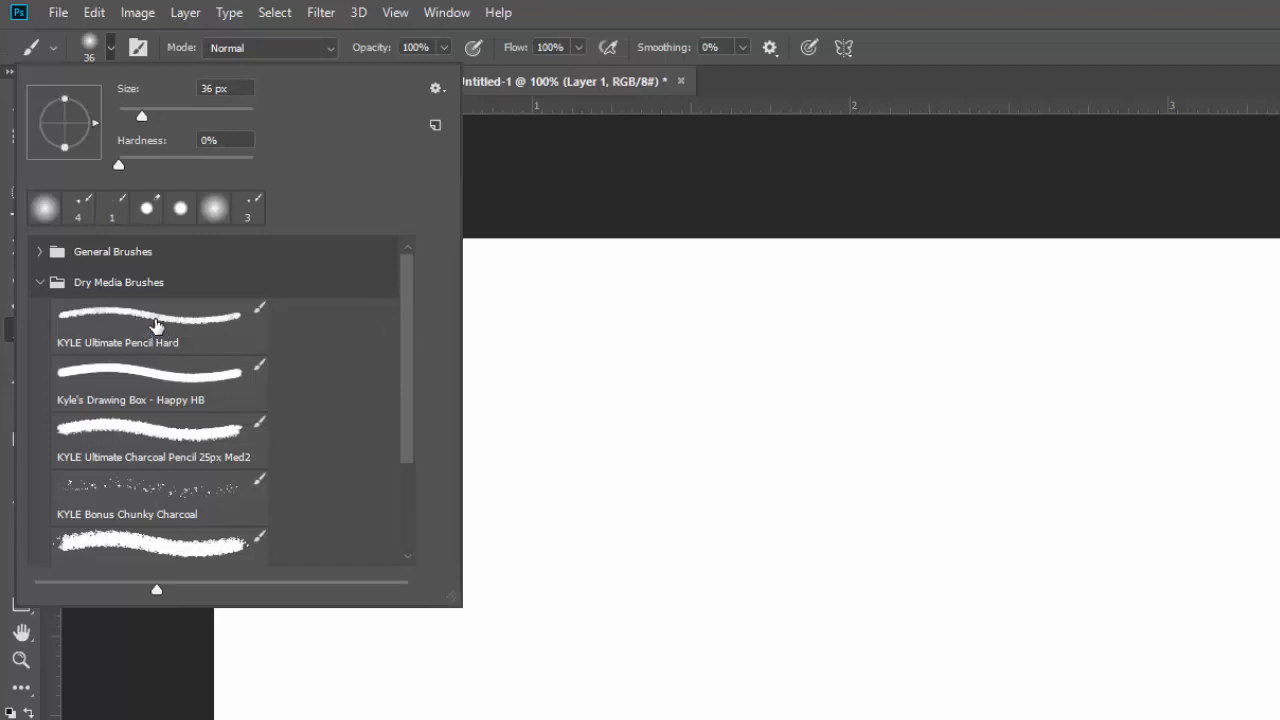
pyautogui.click(155, 325)
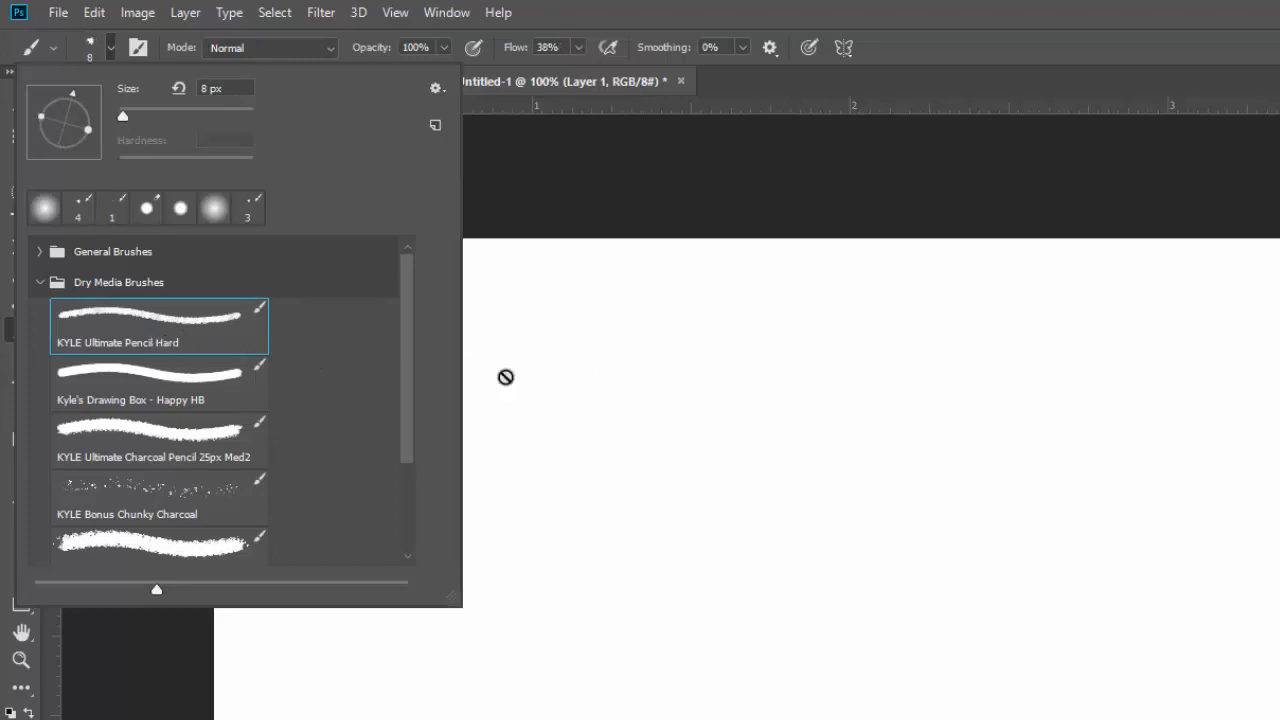
pyautogui.click(575, 394)
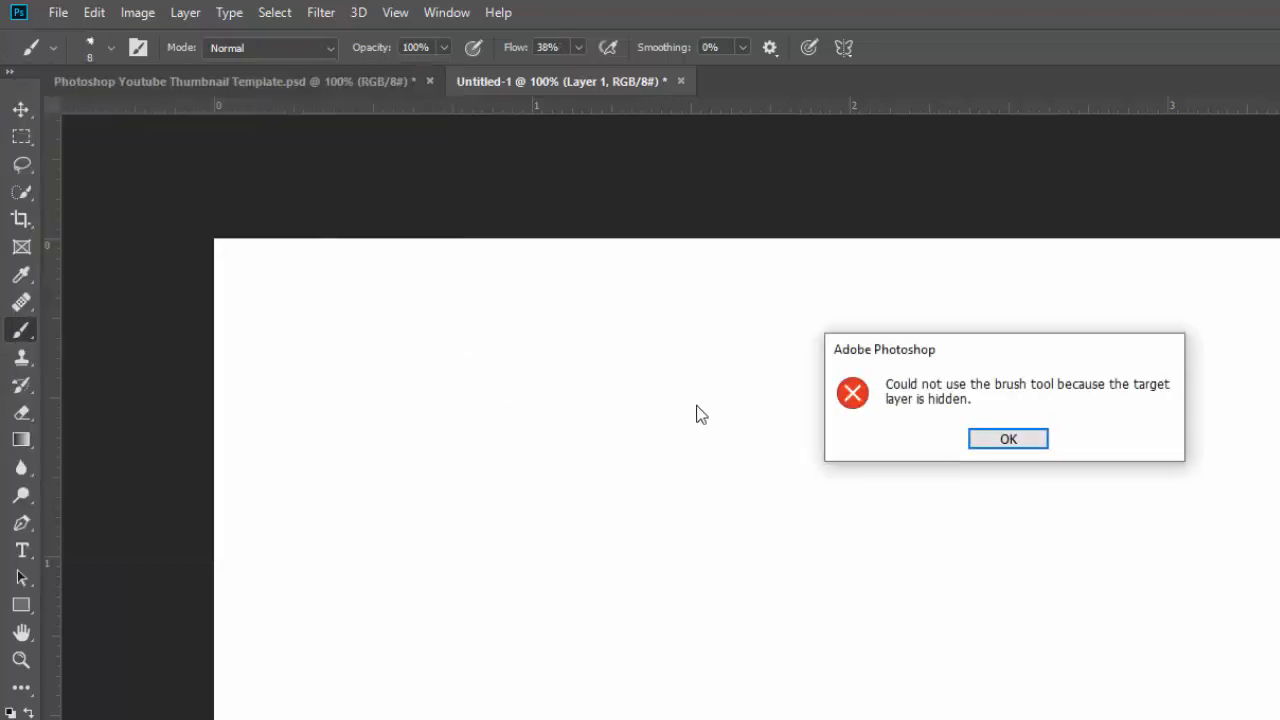
pyautogui.click(921, 404)
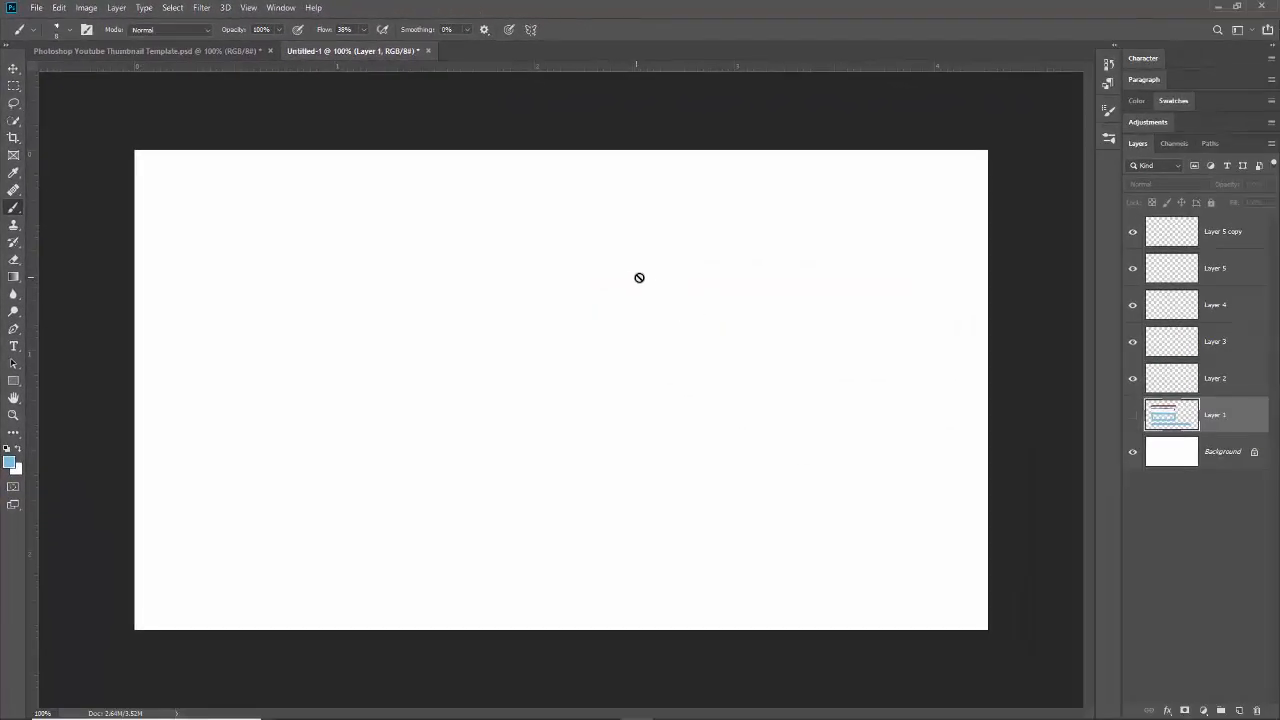
# Make Layer 2 active and paint a thin, nearly straight light blue stroke across the upper canvas
pyautogui.click(1239, 380)
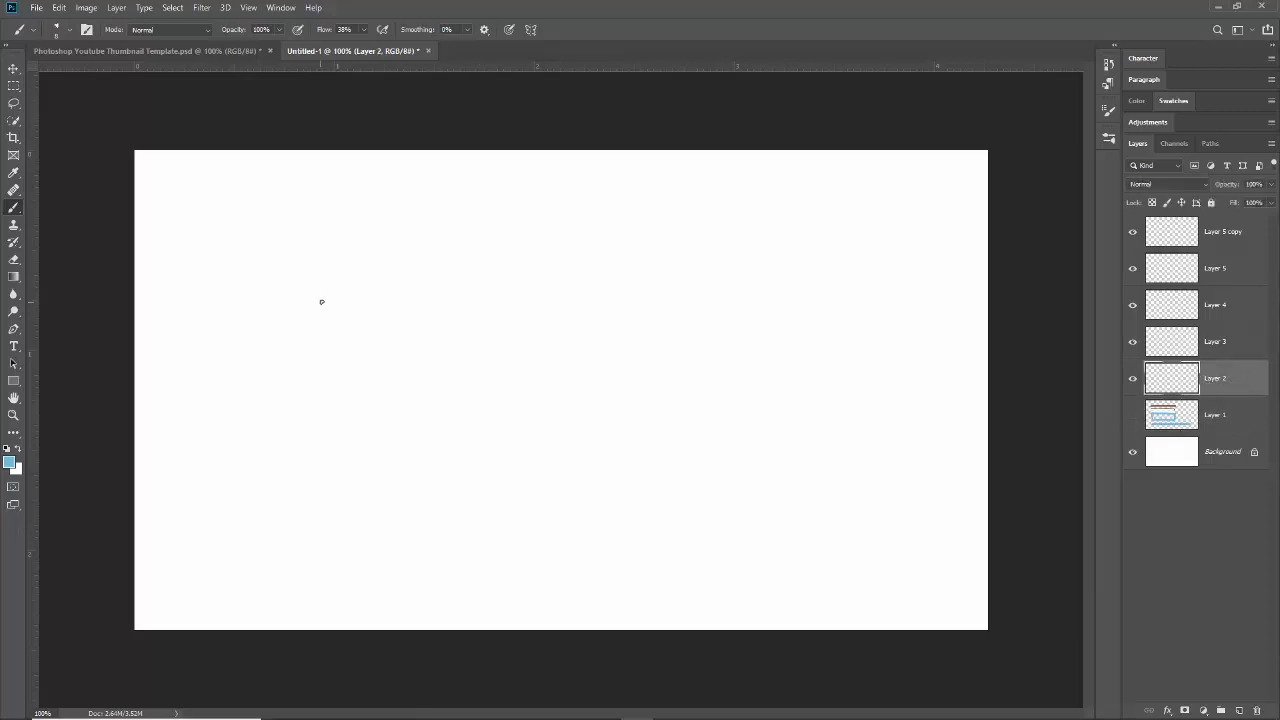
pyautogui.click(1230, 429)
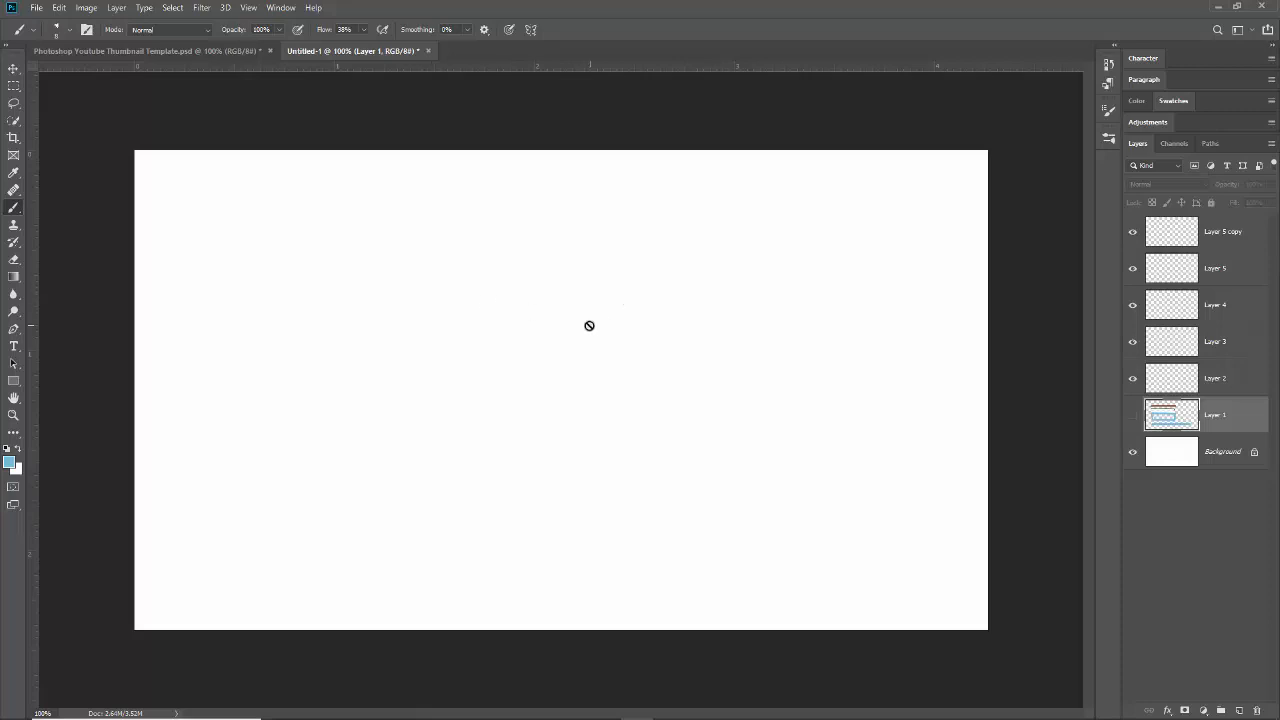
pyautogui.click(1240, 386)
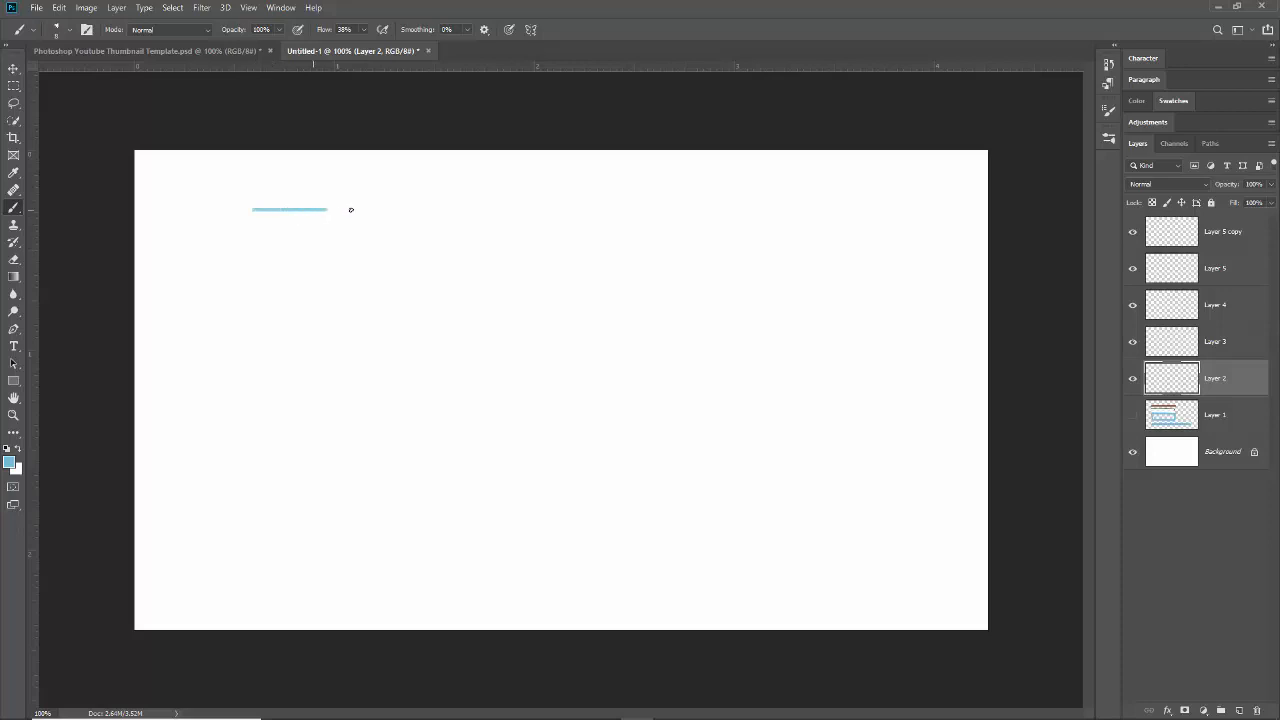
pyautogui.moveTo(477, 207); pyautogui.dragTo(834, 197)
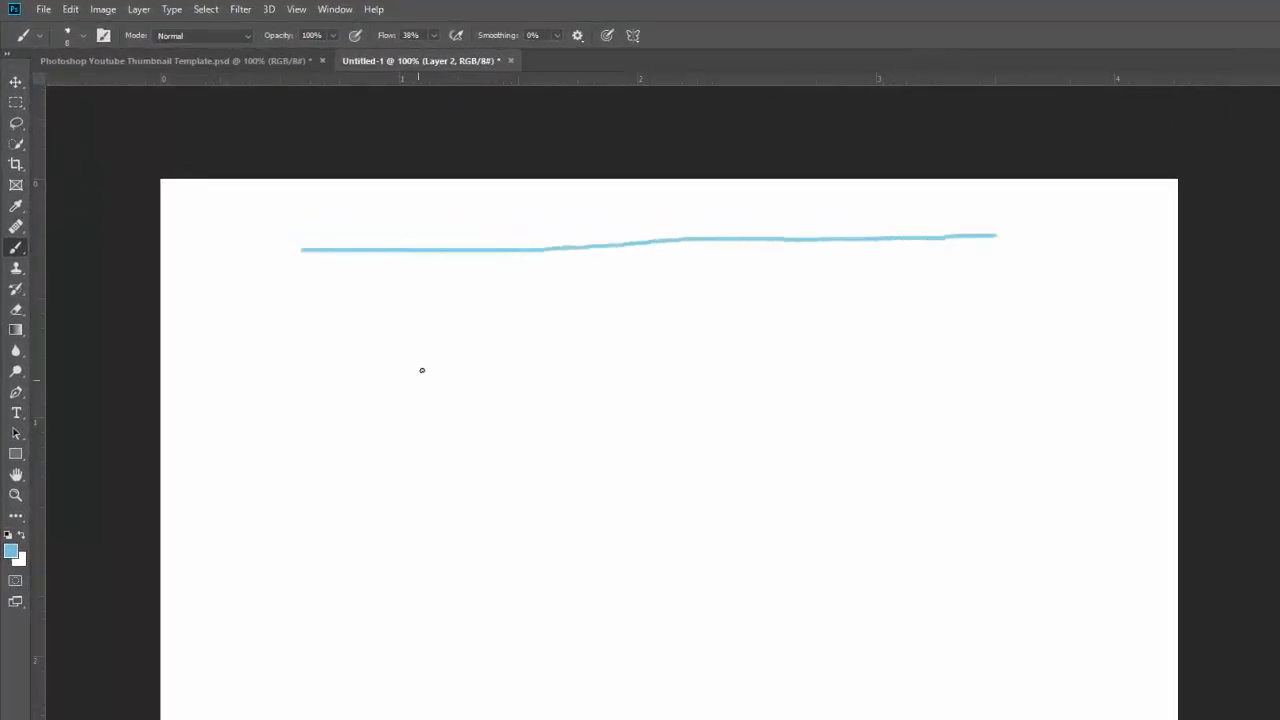
# Inspect the pencil stroke up close and paint a thin wavy stroke below it
pyautogui.scroll(5, 414, 234)
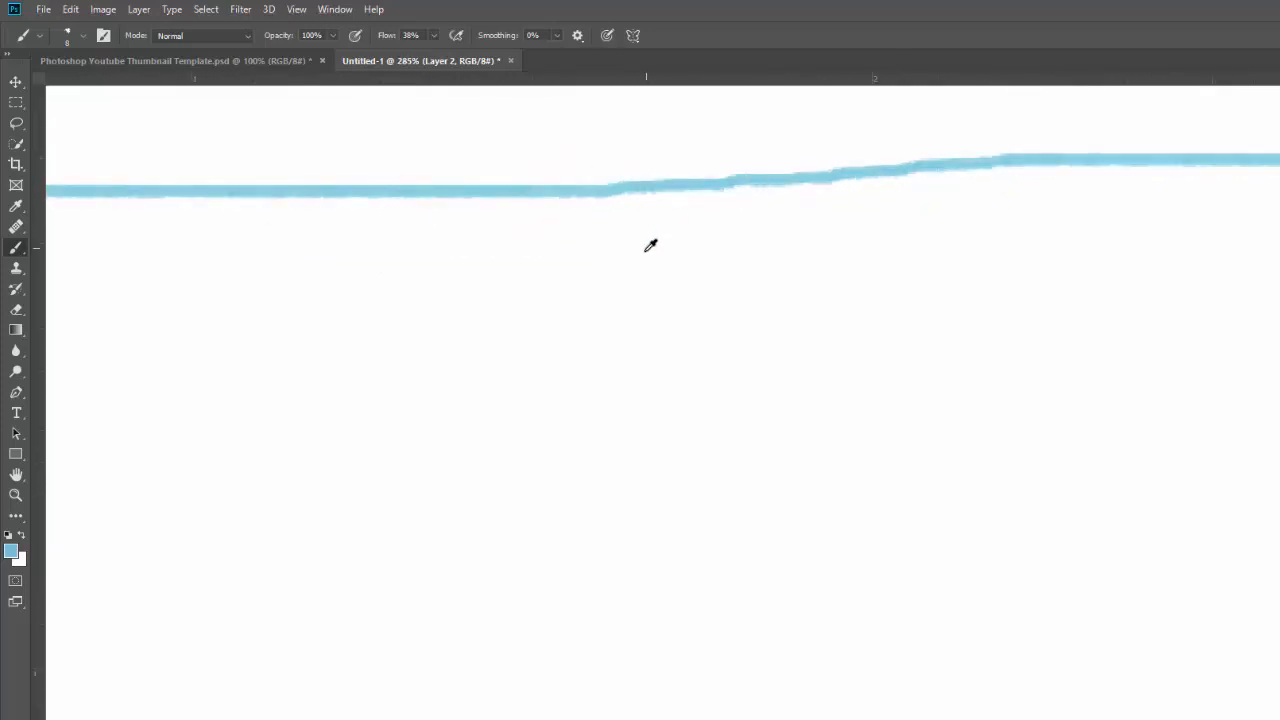
pyautogui.scroll(-5, 631, 302)
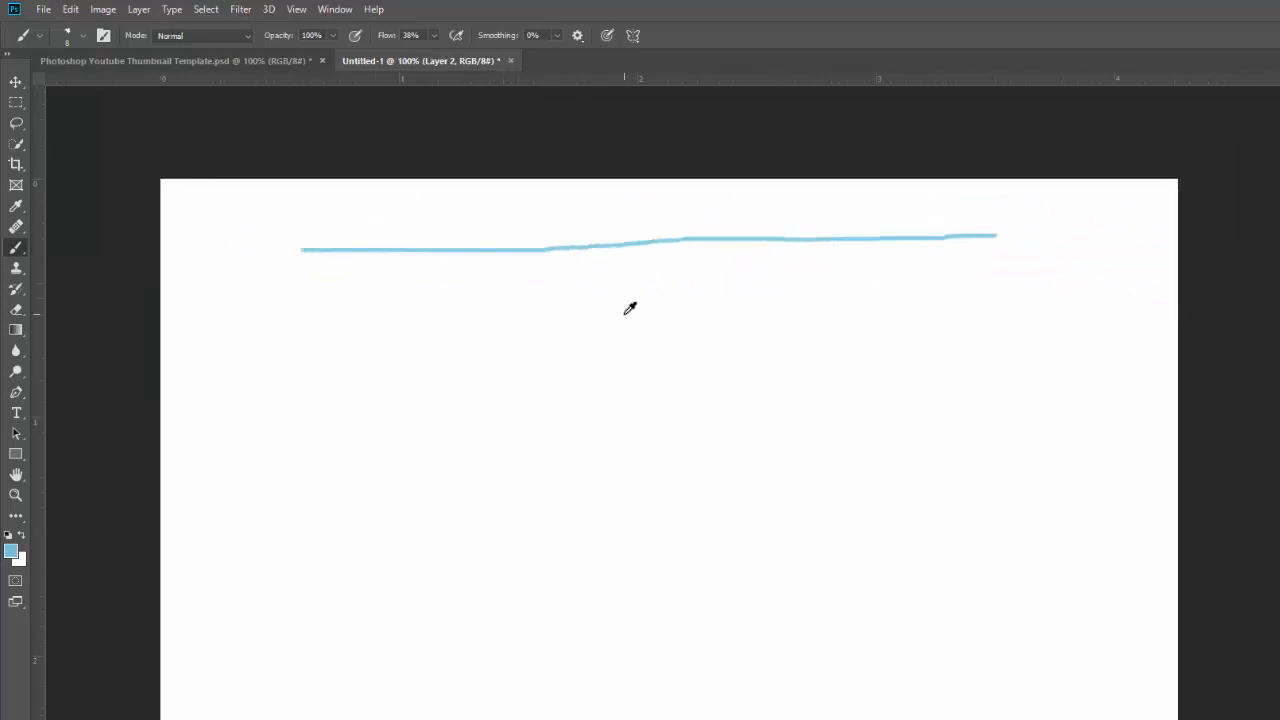
pyautogui.moveTo(348, 289)
pyautogui.mouseDown()
pyautogui.moveTo(642, 302)
pyautogui.moveTo(925, 287)
pyautogui.mouseUp()
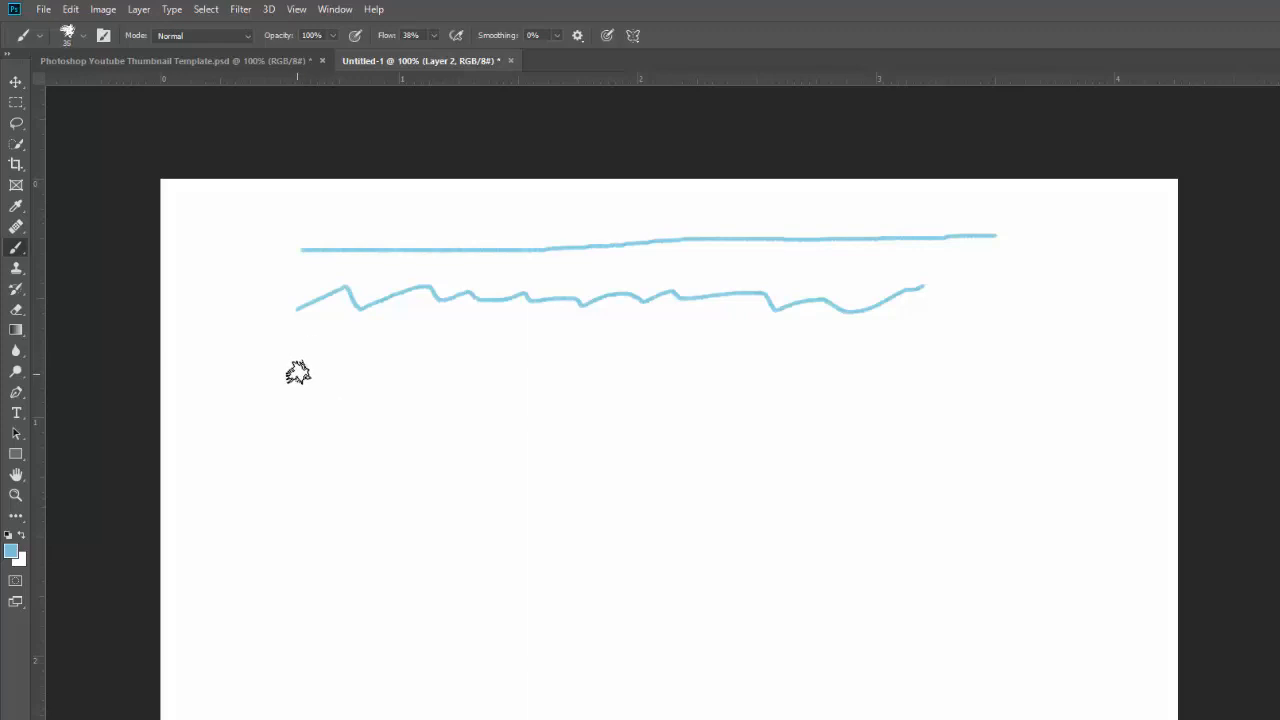
# Paint a thick pencil stroke at 35 px, and a thin one below it with the brush reduced to 10 px
pyautogui.moveTo(312, 380)
pyautogui.mouseDown()
pyautogui.moveTo(493, 385)
pyautogui.moveTo(687, 360)
pyautogui.moveTo(808, 378)
pyautogui.moveTo(966, 363)
pyautogui.mouseUp()
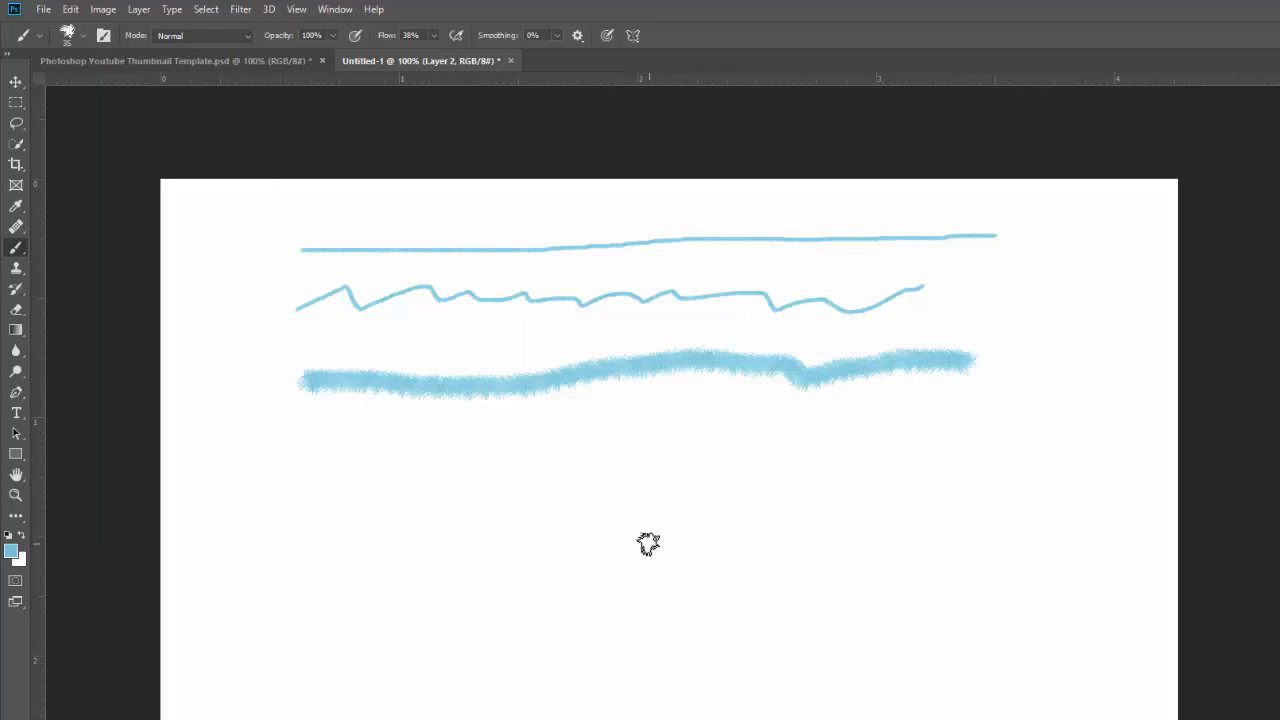
pyautogui.press('[')
pyautogui.press('[')
pyautogui.press('[')
pyautogui.press('[')
pyautogui.press('[')
pyautogui.moveTo(309, 432); pyautogui.dragTo(877, 429)
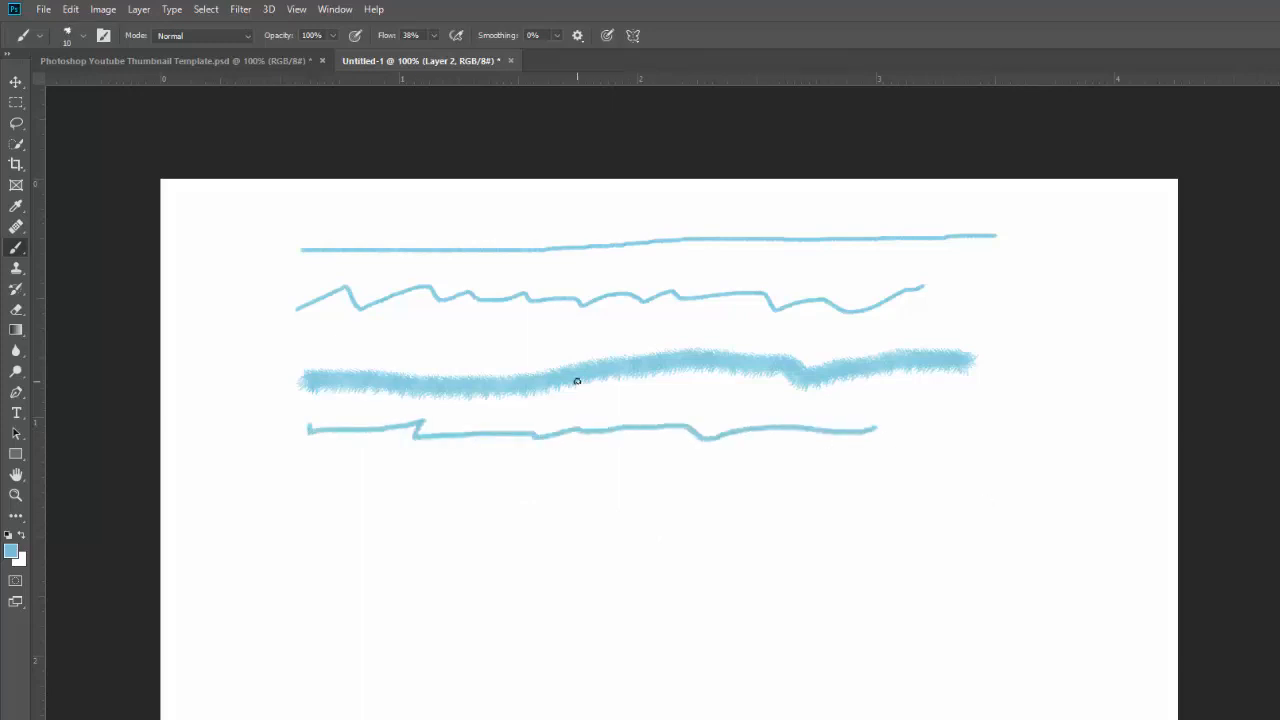
# Choose the Kyle's Ultimate Pastel Palooza brush and paint two short horizontal strokes below the pencil strokes
pyautogui.click(41, 37)
pyautogui.click(42, 38)
pyautogui.click(81, 35)
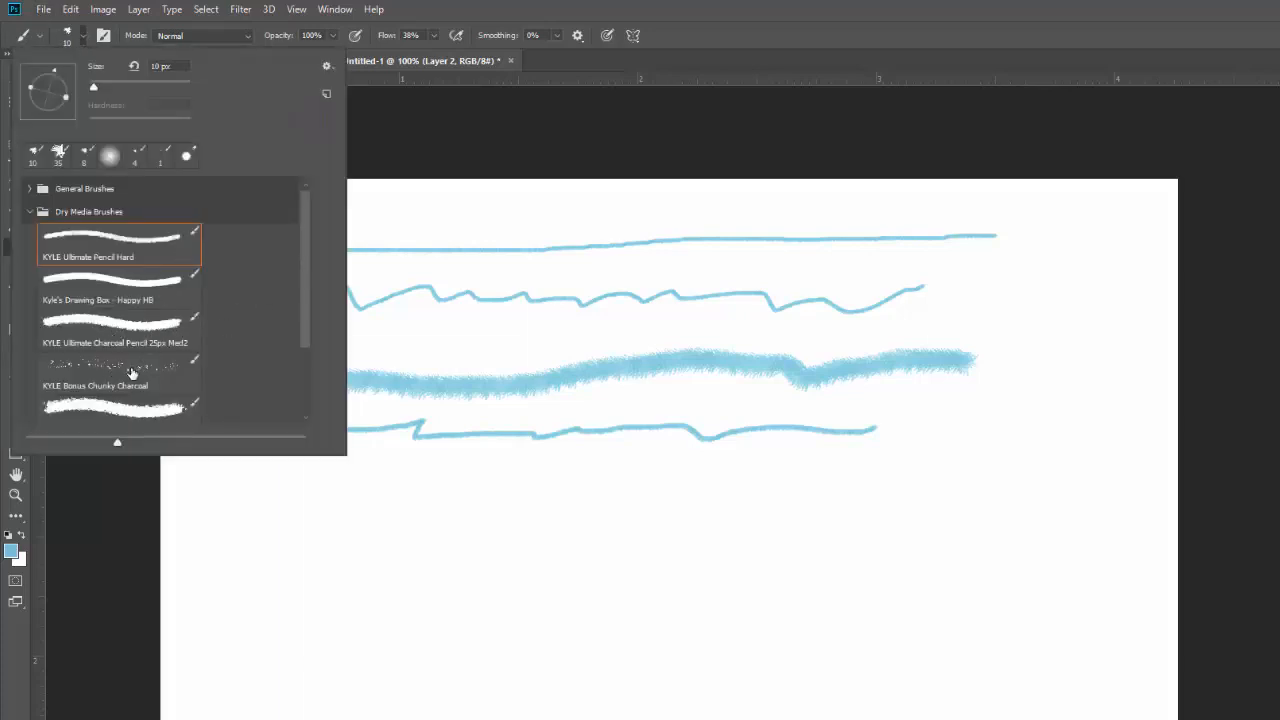
pyautogui.moveTo(302, 242); pyautogui.dragTo(304, 310)
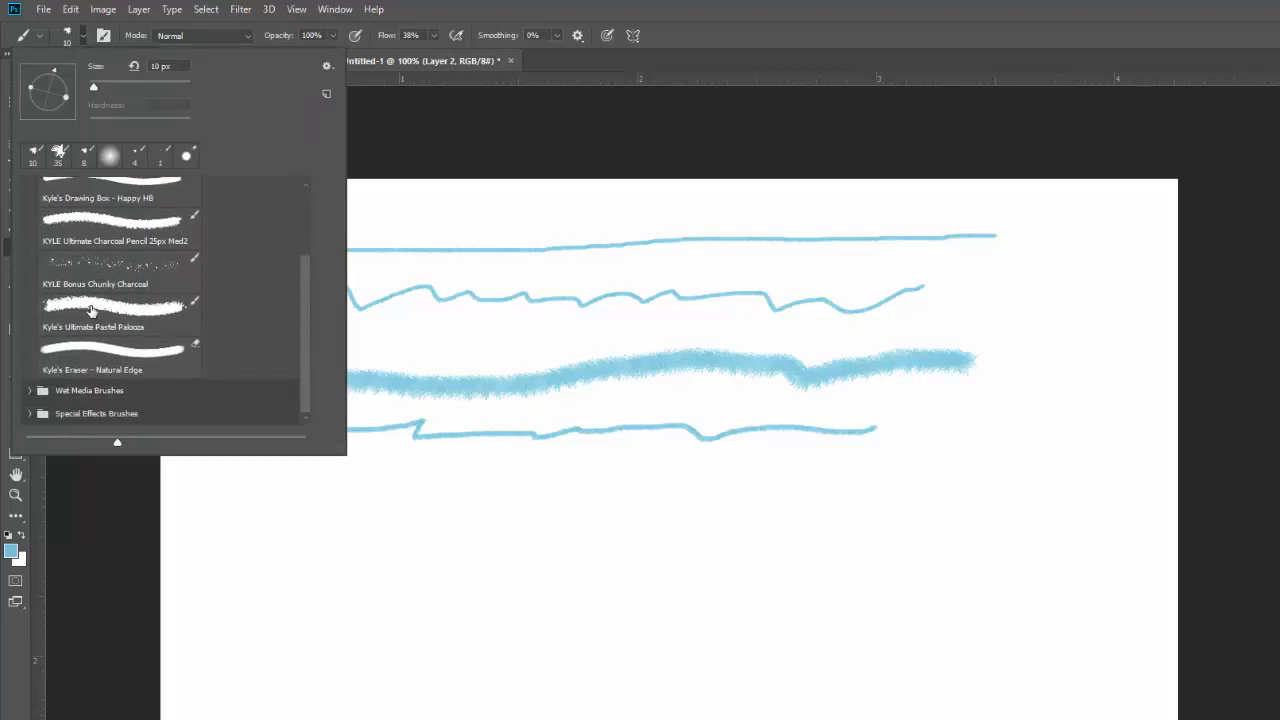
pyautogui.click(90, 310)
pyautogui.moveTo(334, 517); pyautogui.dragTo(705, 516)
pyautogui.moveTo(349, 572); pyautogui.dragTo(684, 573)
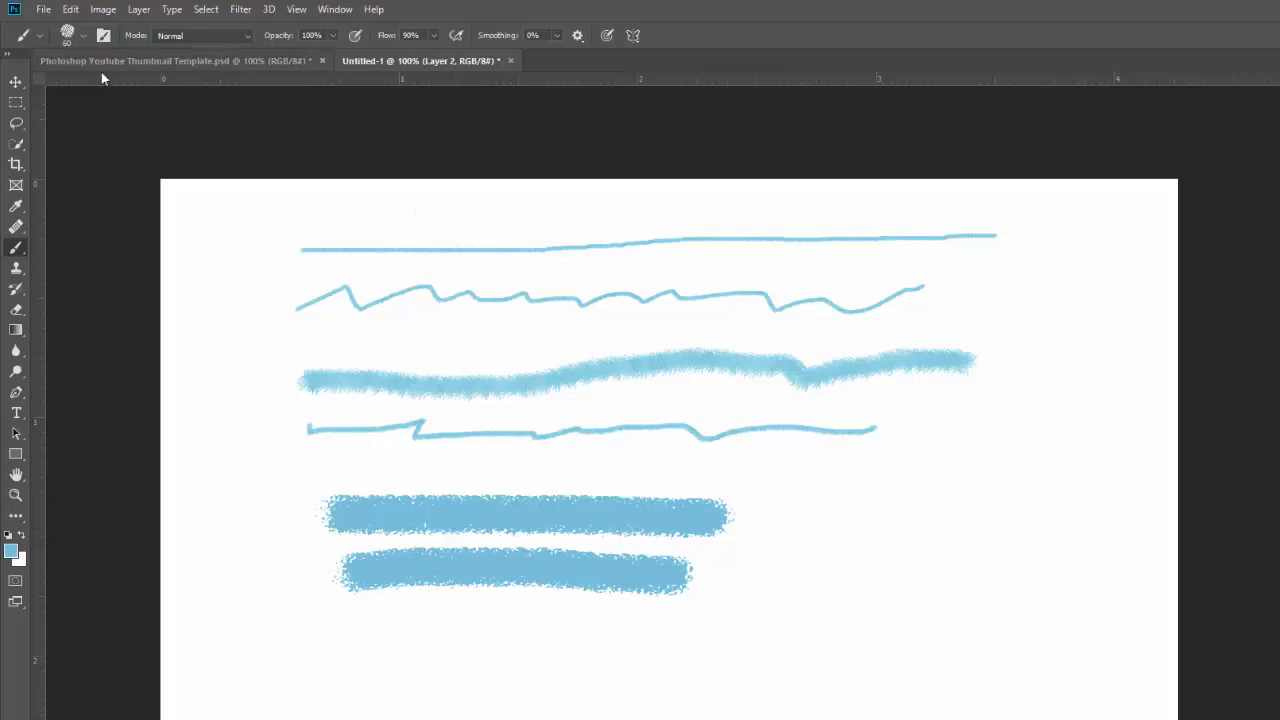
# Choose Kyle's Real Oils Round Flex Wet from Wet Media Brushes and paint a thick wavy stroke below the pastel strokes
pyautogui.click(83, 39)
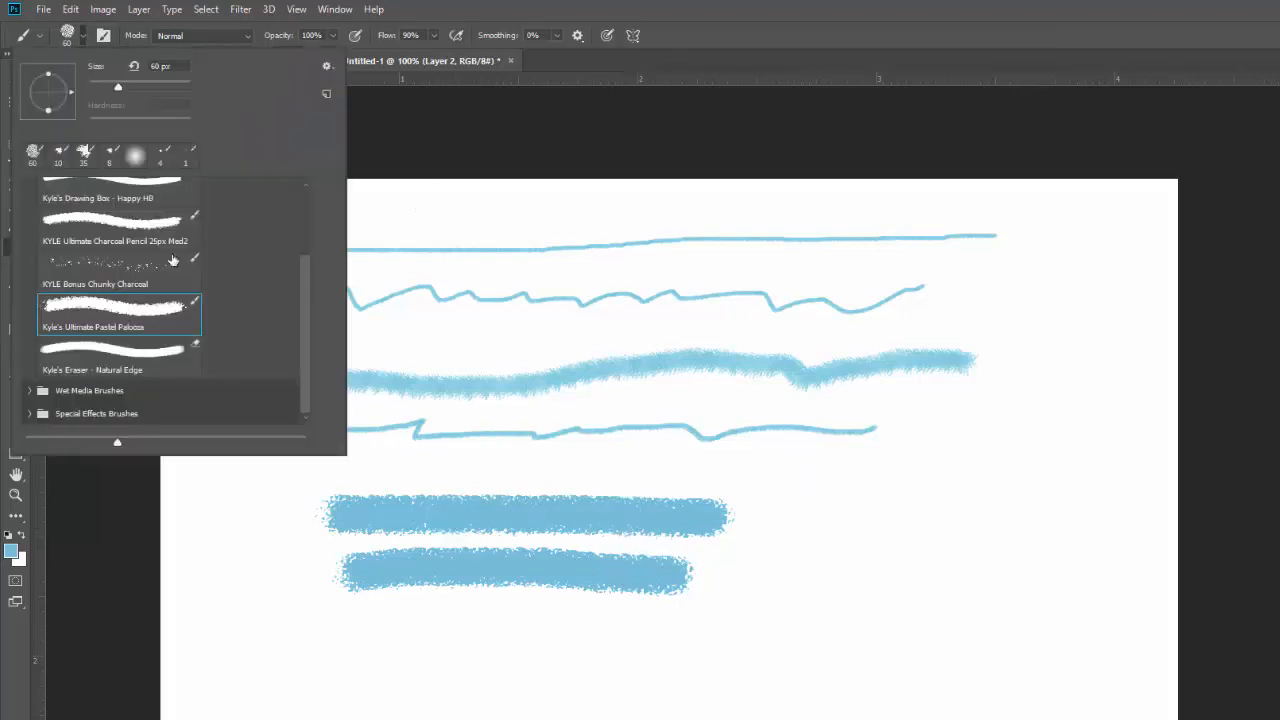
pyautogui.scroll(2, 41, 241)
pyautogui.scroll(2, 41, 241)
pyautogui.click(29, 211)
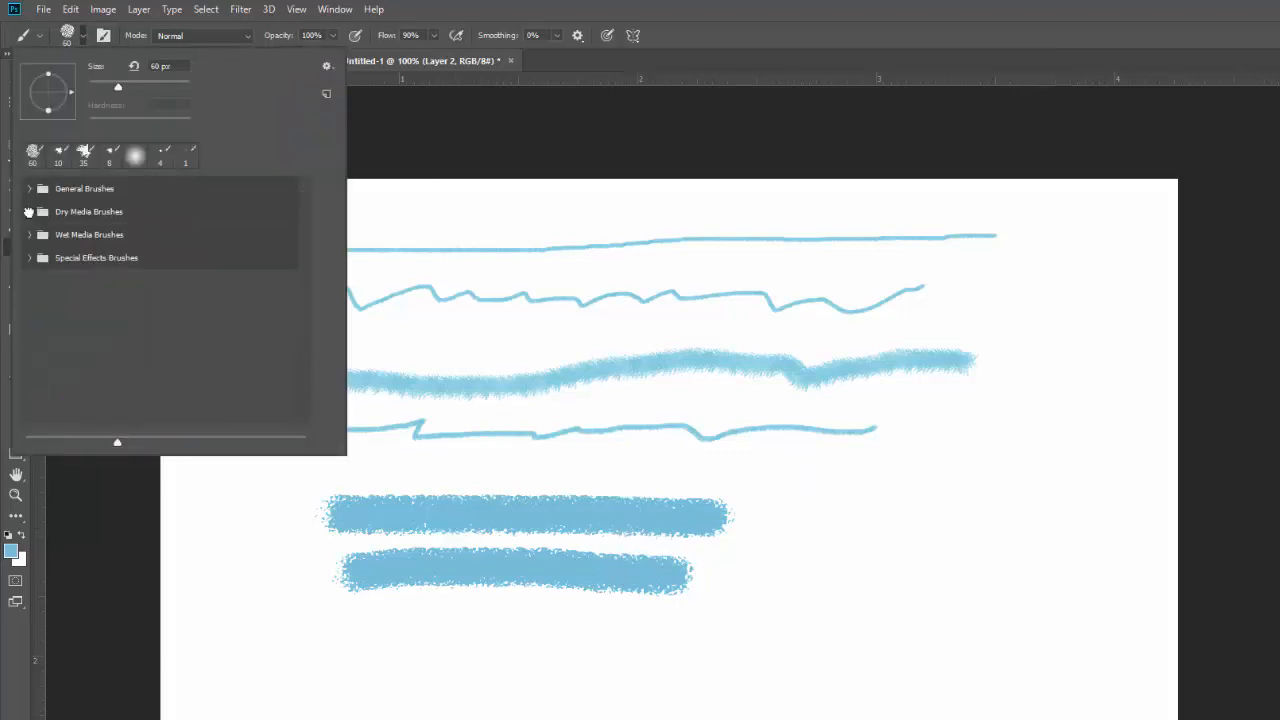
pyautogui.click(40, 236)
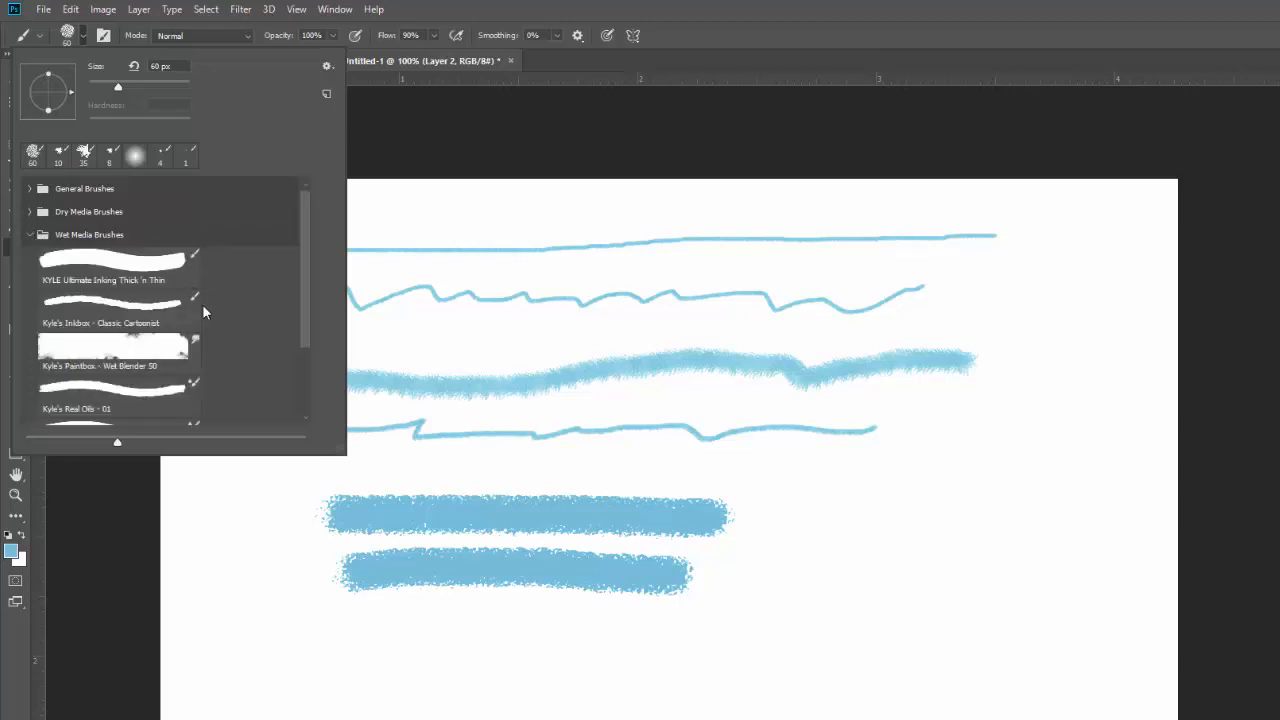
pyautogui.scroll(-1, 202, 304)
pyautogui.scroll(-1, 221, 318)
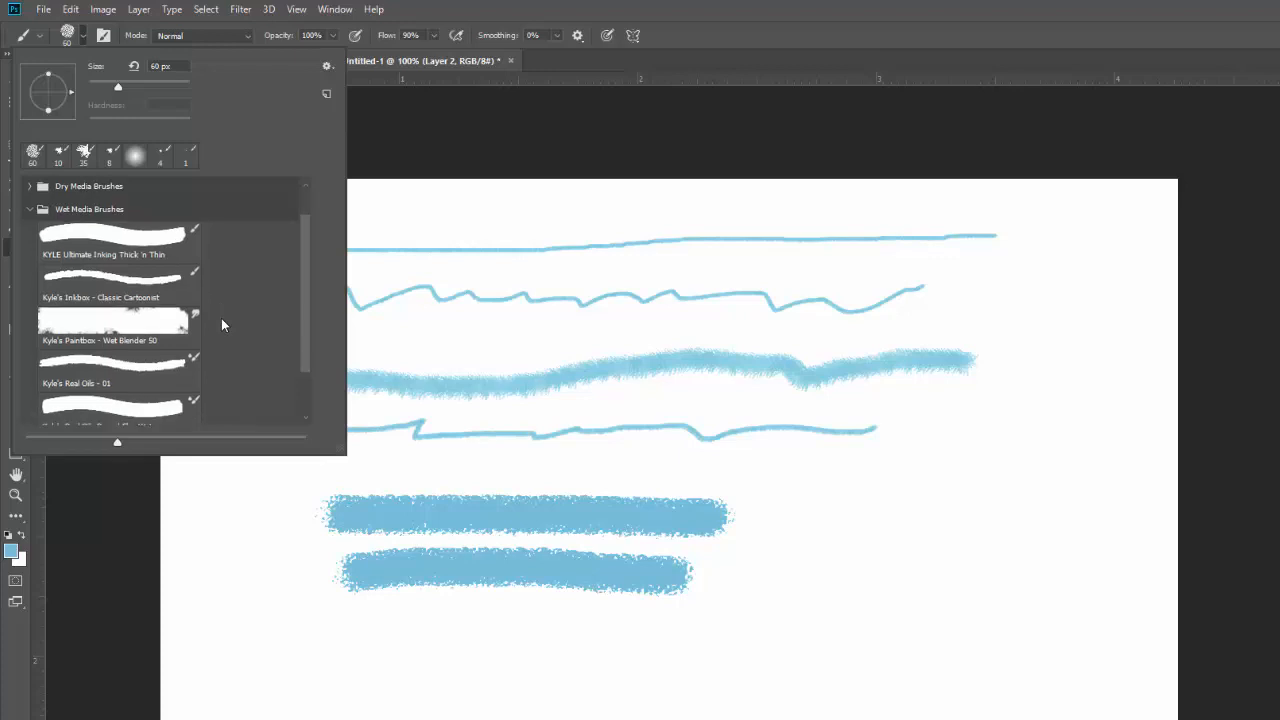
pyautogui.scroll(-1, 221, 324)
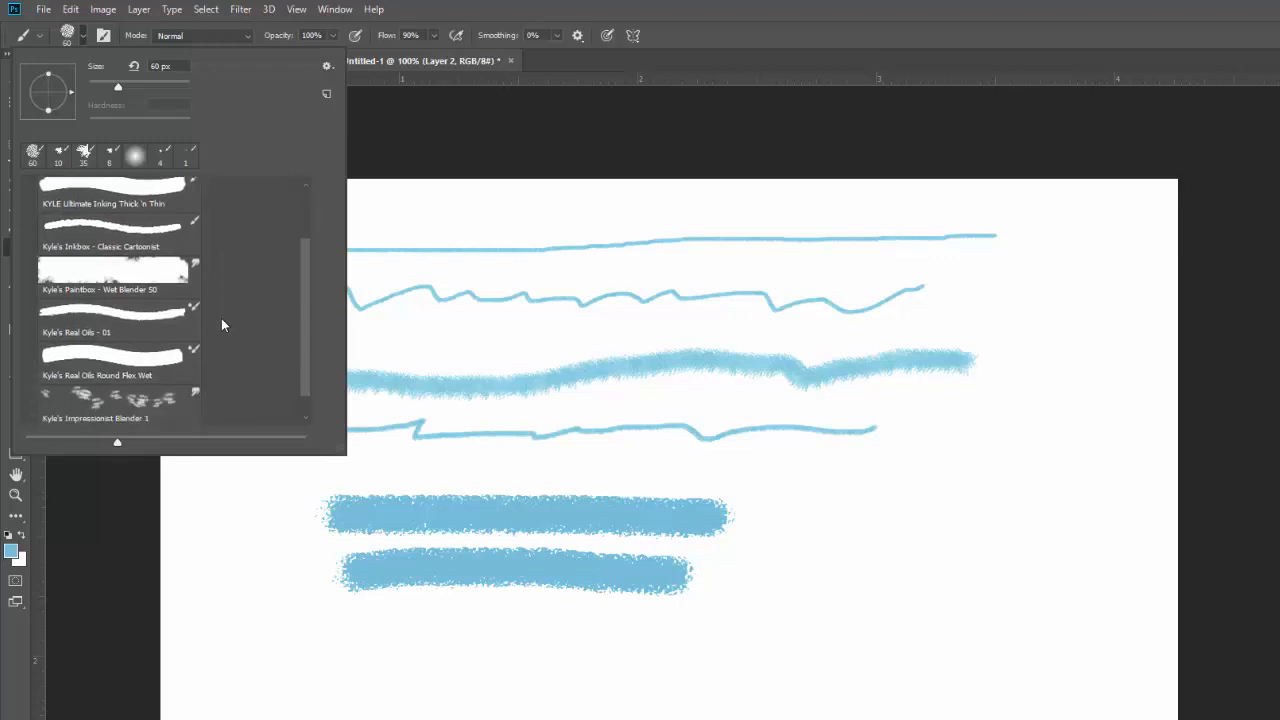
pyautogui.scroll(-1, 221, 319)
pyautogui.click(86, 345)
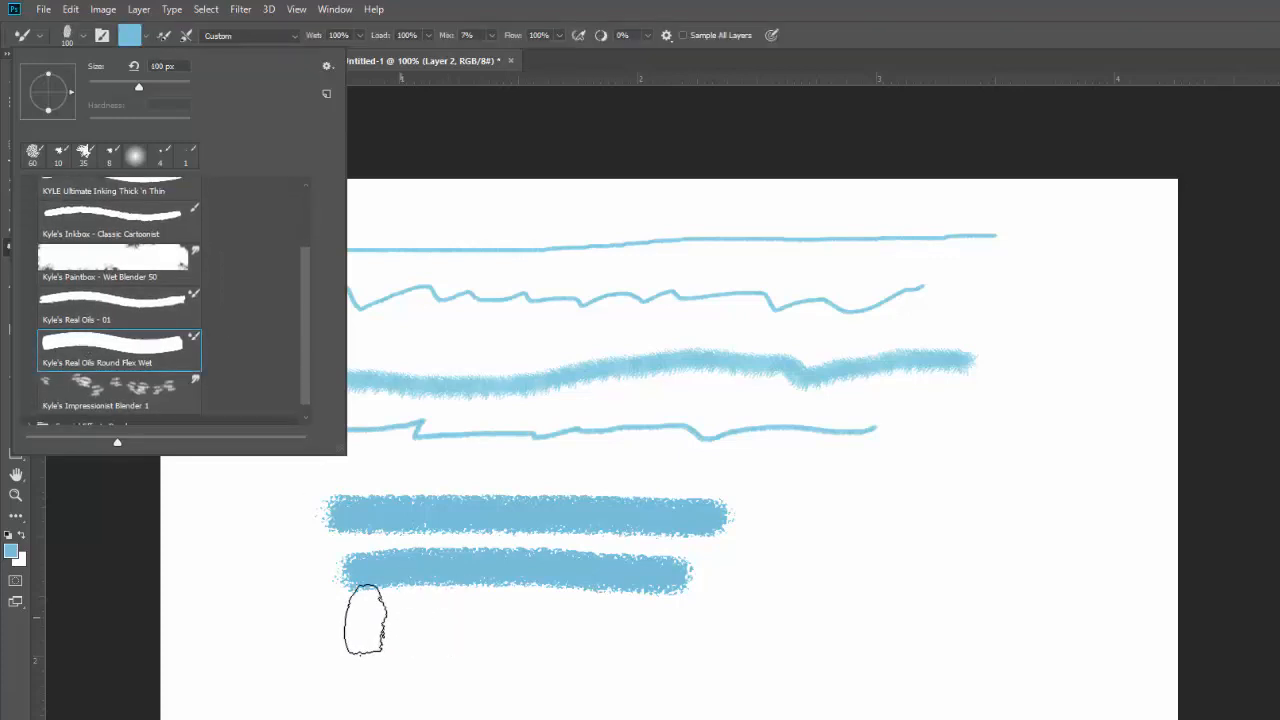
pyautogui.moveTo(350, 655)
pyautogui.mouseDown()
pyautogui.moveTo(445, 650)
pyautogui.moveTo(545, 677)
pyautogui.moveTo(651, 636)
pyautogui.moveTo(850, 645)
pyautogui.moveTo(1000, 605)
pyautogui.mouseUp()
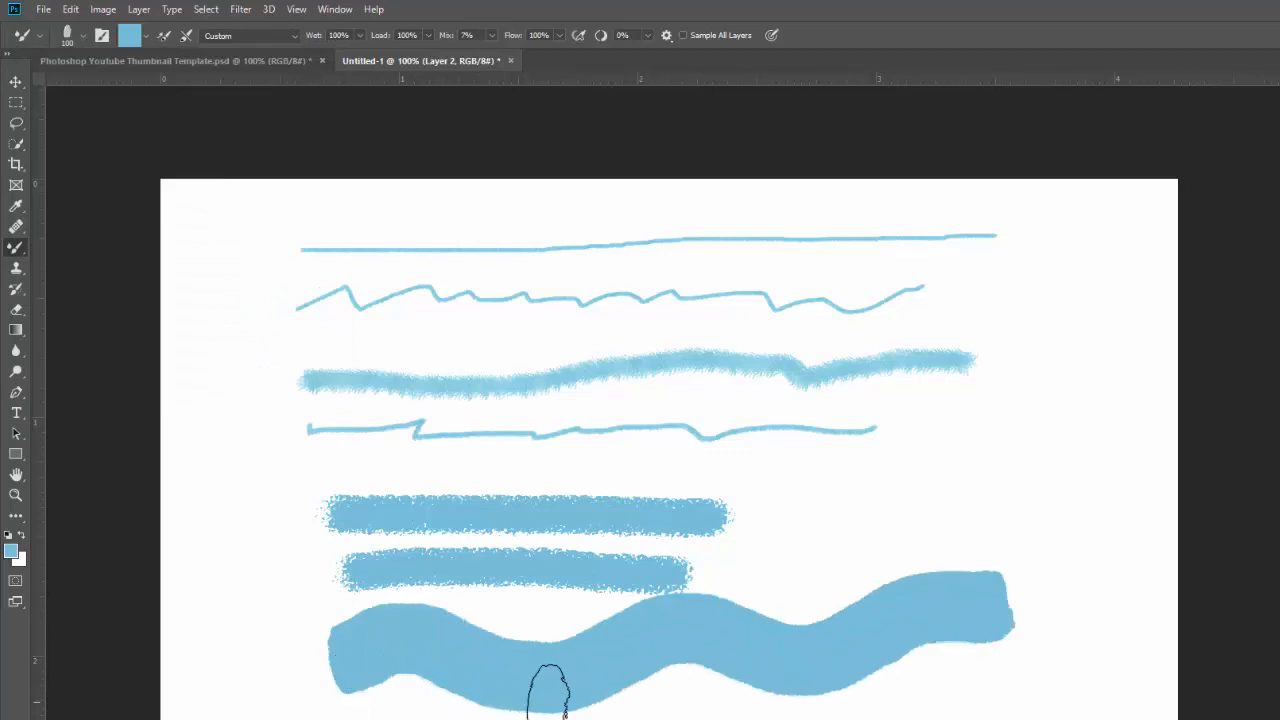
# Choose Kyle's Concept Brushes - Foliage Mix 2 from the Special Effects Brushes
pyautogui.click(82, 38)
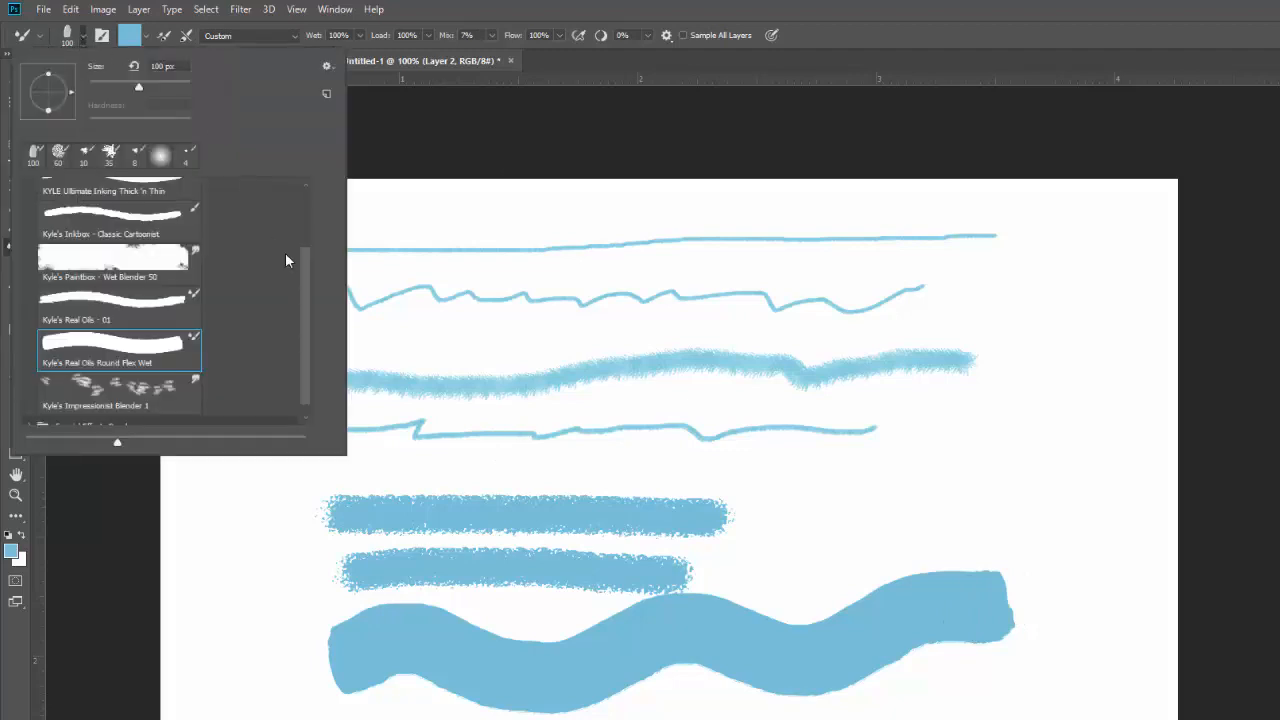
pyautogui.scroll(3, 285, 252)
pyautogui.click(30, 235)
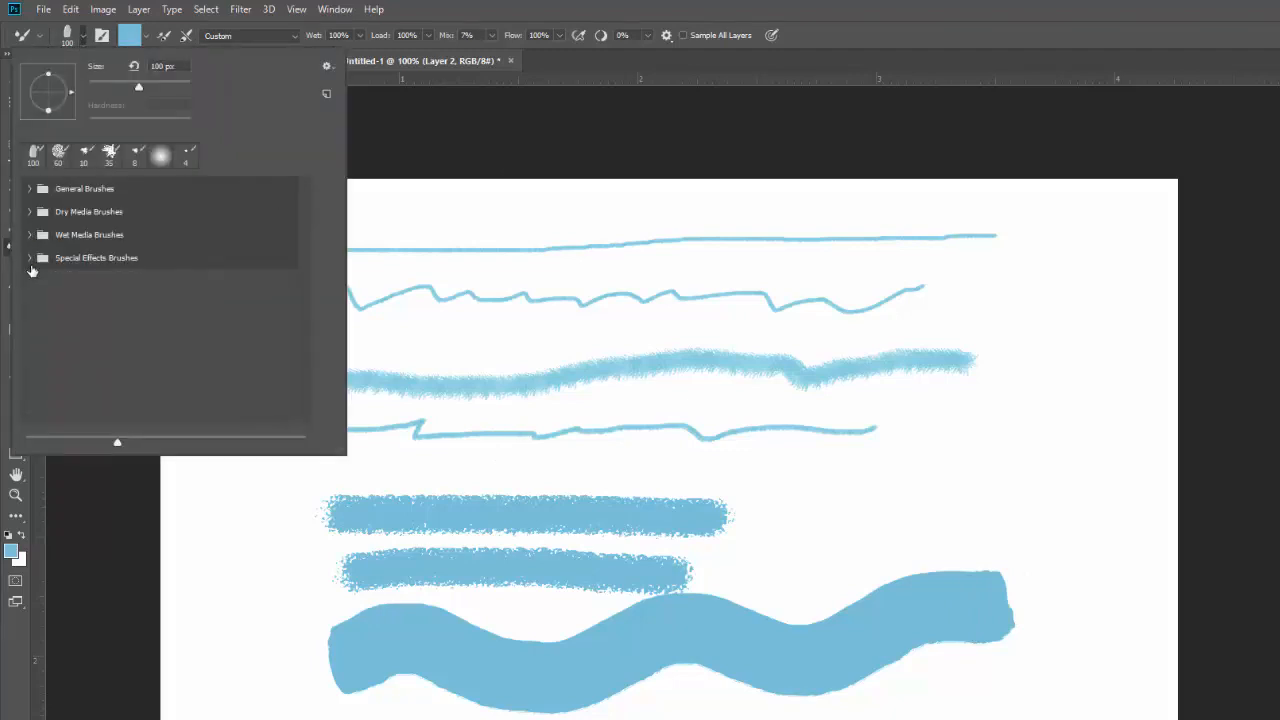
pyautogui.click(29, 258)
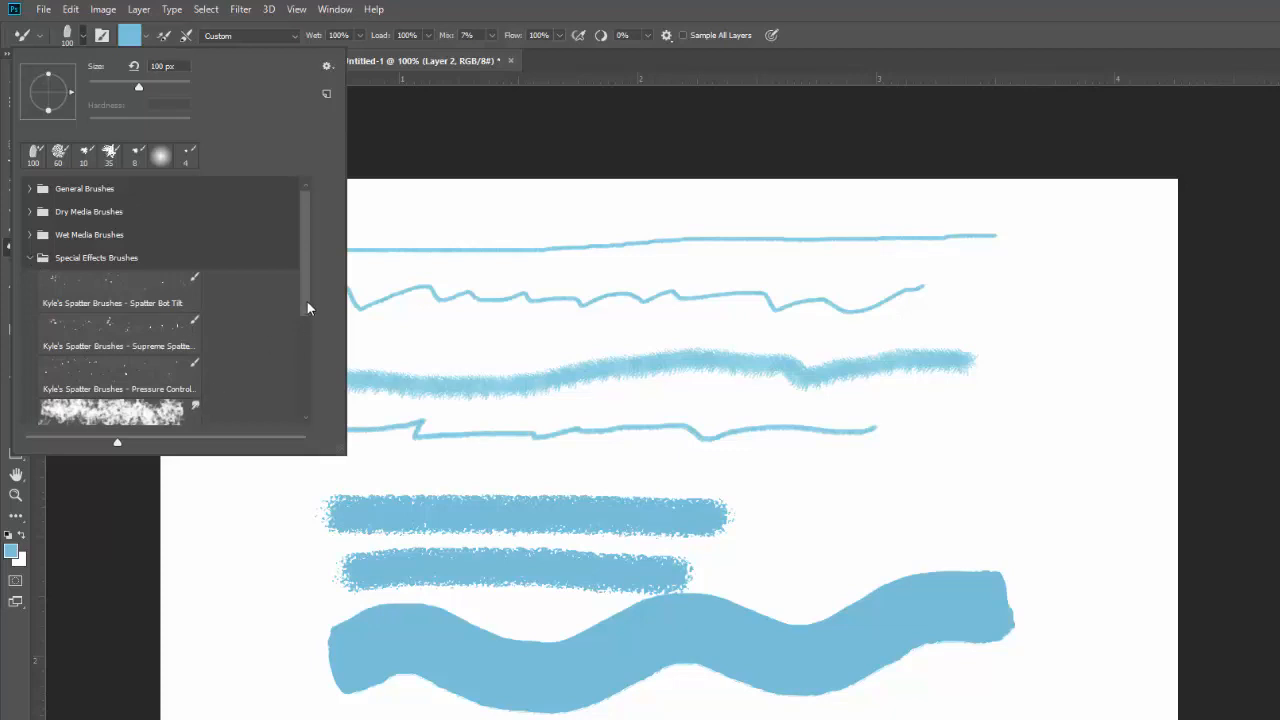
pyautogui.moveTo(304, 226); pyautogui.dragTo(305, 331)
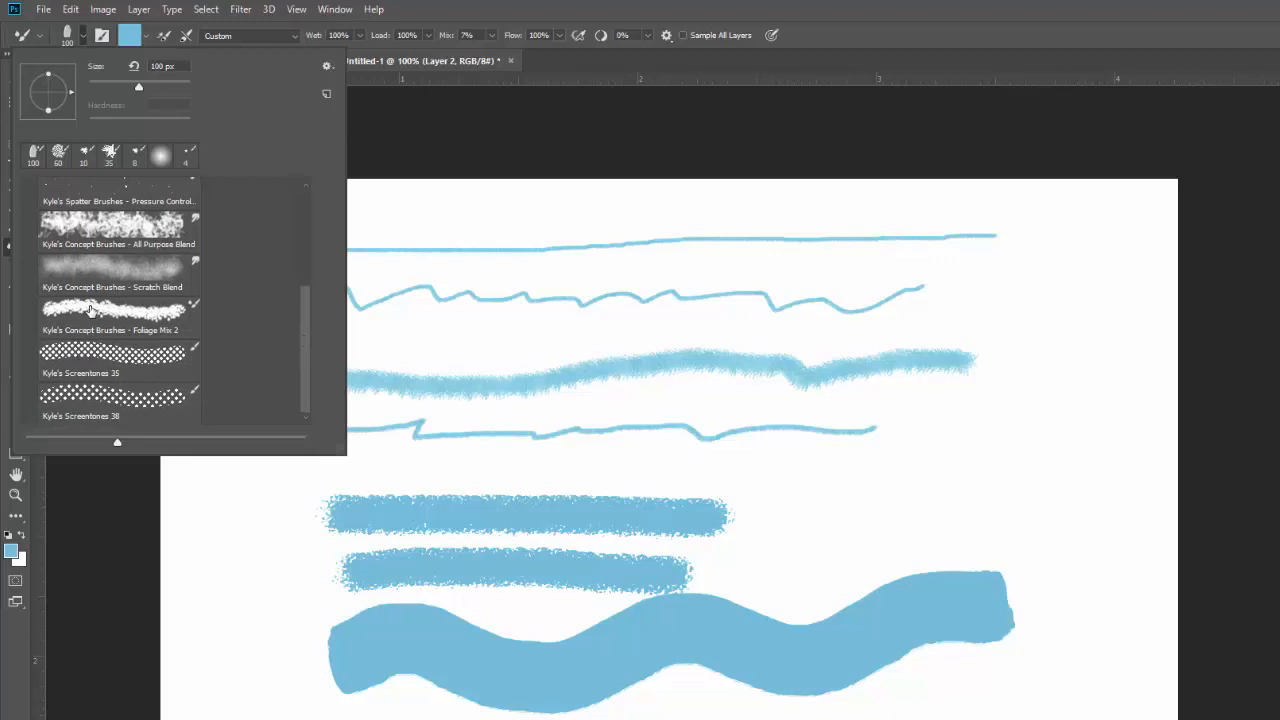
pyautogui.click(90, 310)
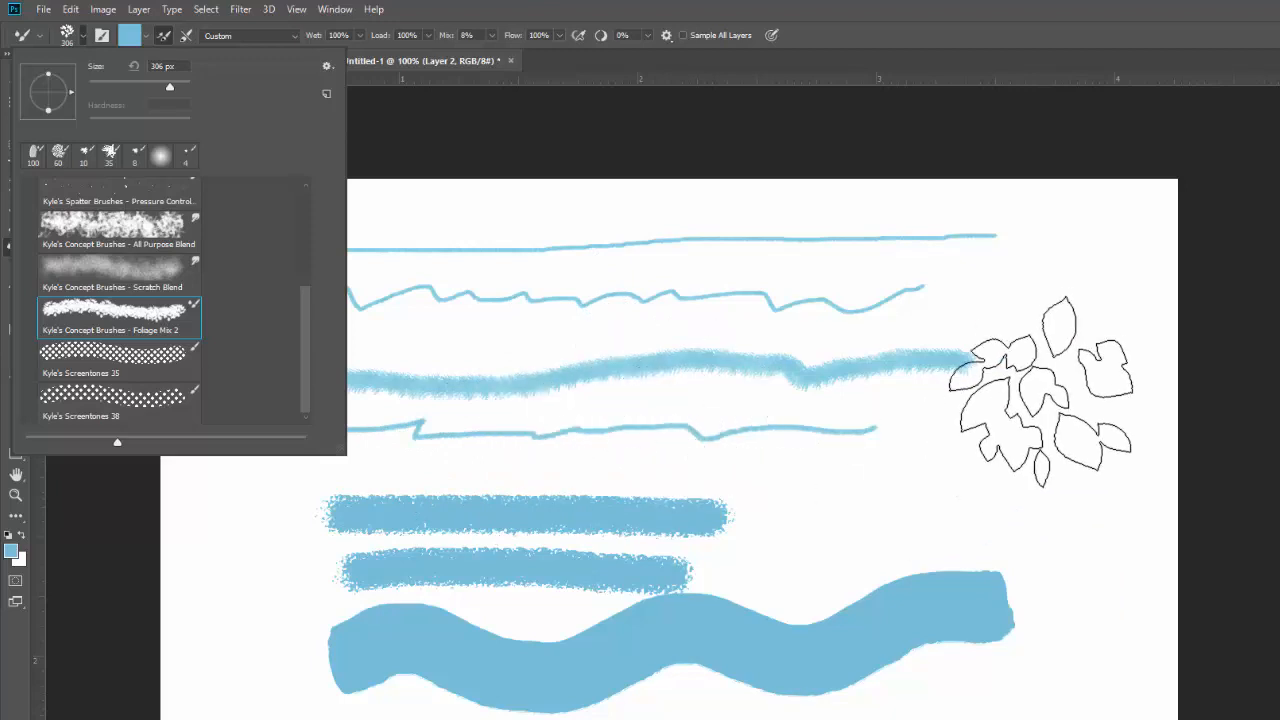
# Stamp three separate leaf clusters on the canvas's right half and paint a dense column of foliage down its left edge
pyautogui.click(1058, 306)
pyautogui.click(1058, 306)
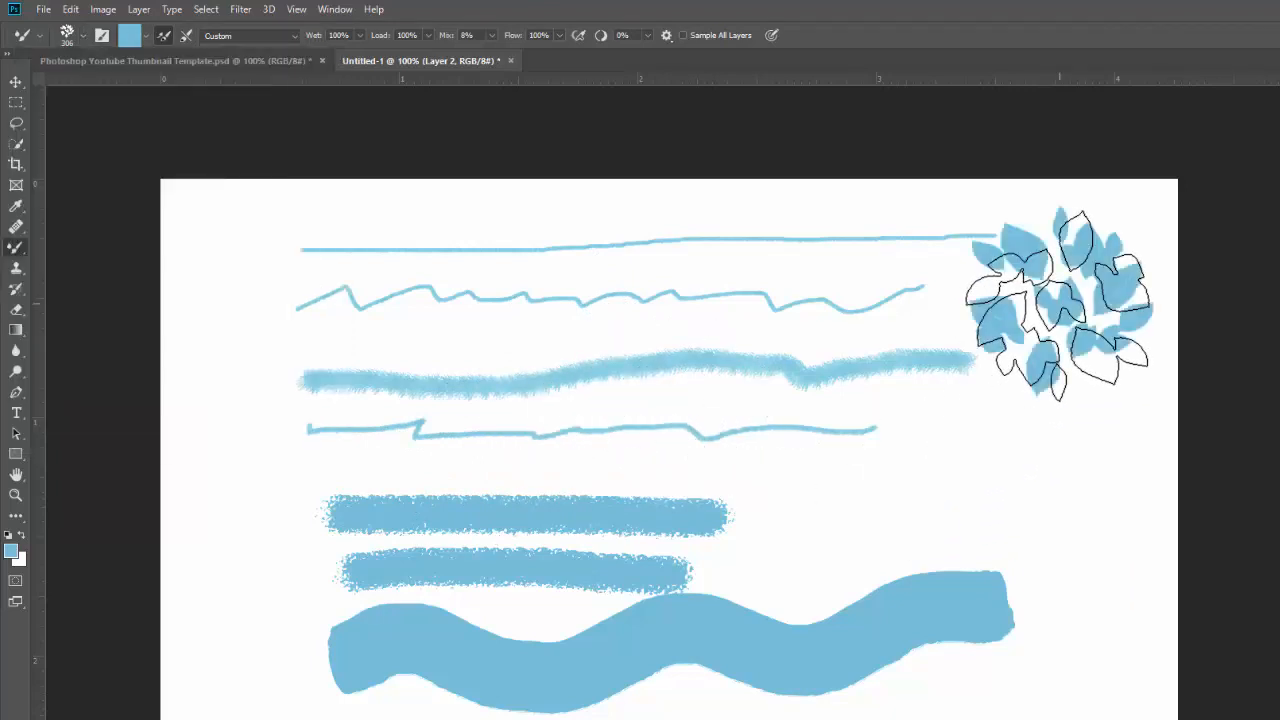
pyautogui.click(1070, 290)
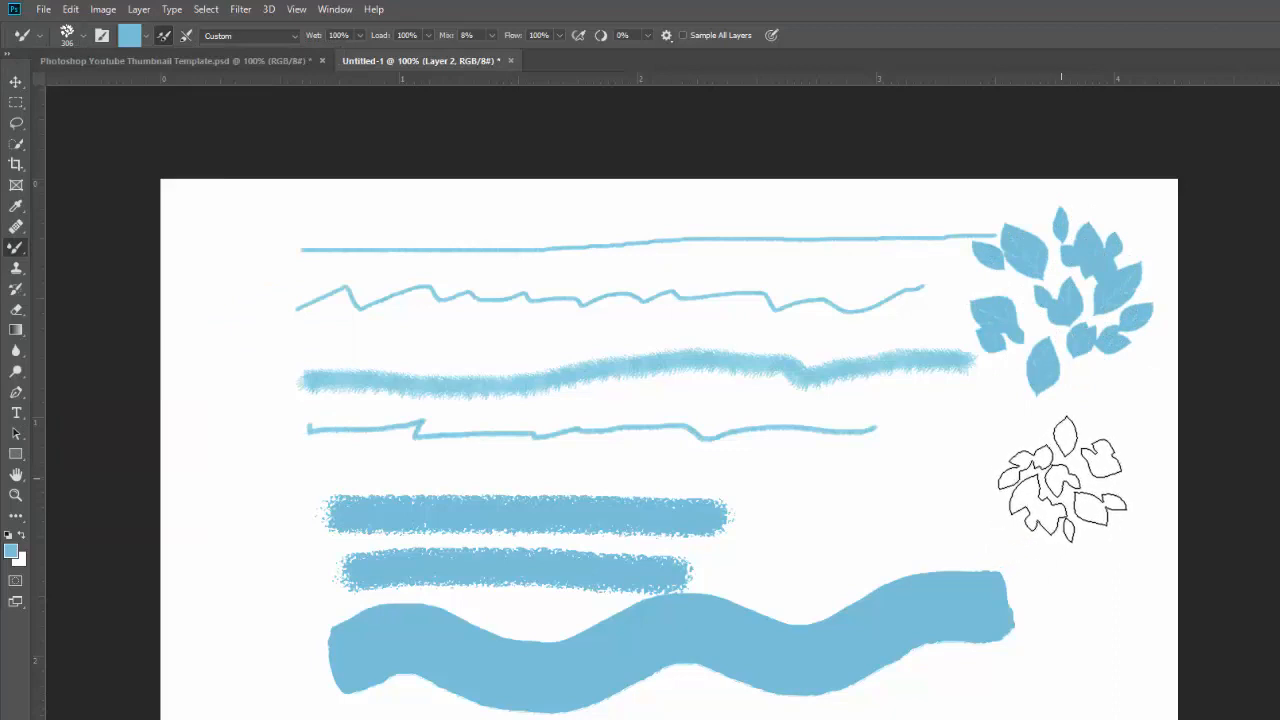
pyautogui.click(1062, 470)
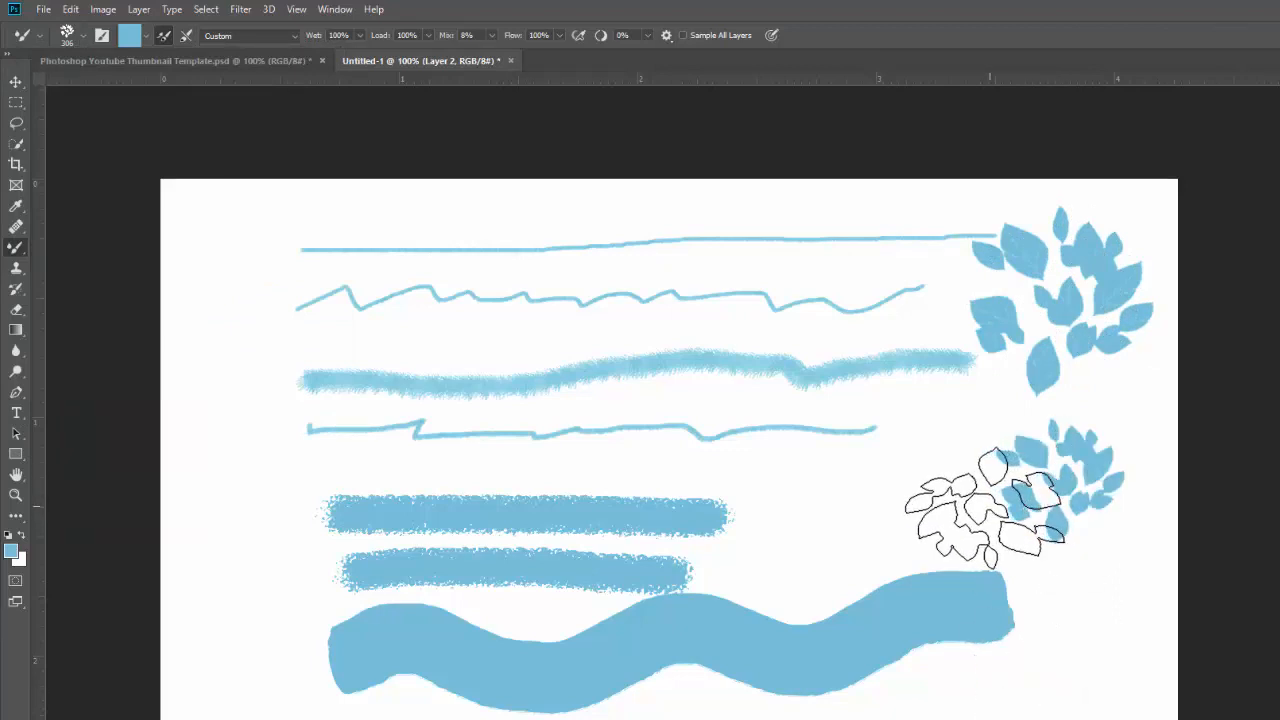
pyautogui.click(889, 514)
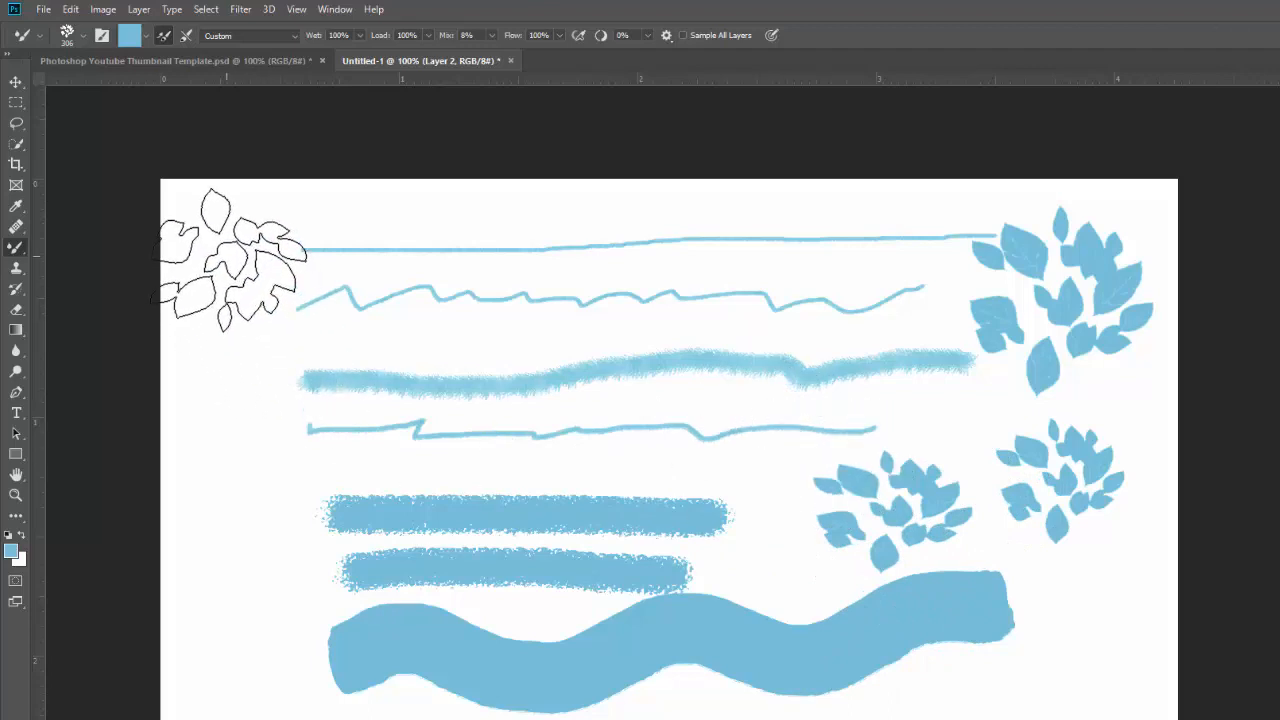
pyautogui.moveTo(234, 263)
pyautogui.mouseDown()
pyautogui.moveTo(206, 620)
pyautogui.moveTo(243, 629)
pyautogui.mouseUp()
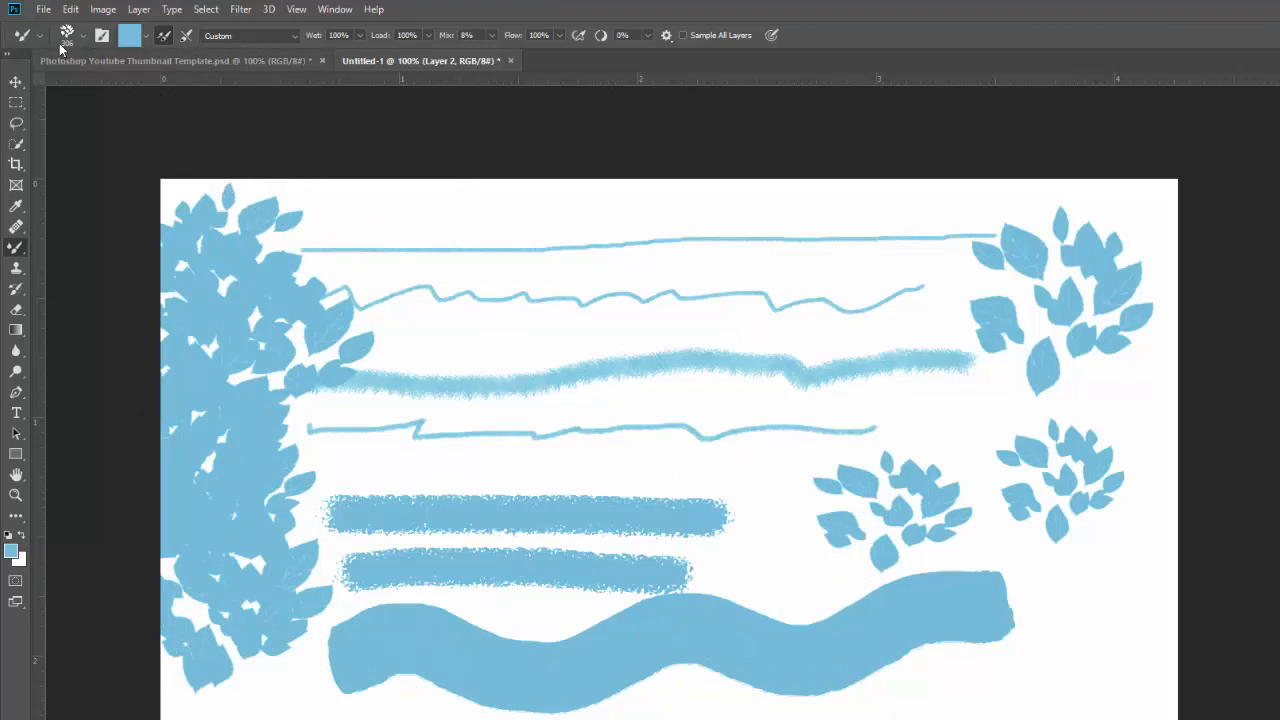
# Slightly enlarge the preview thumbnails of the brush presets
pyautogui.click(84, 37)
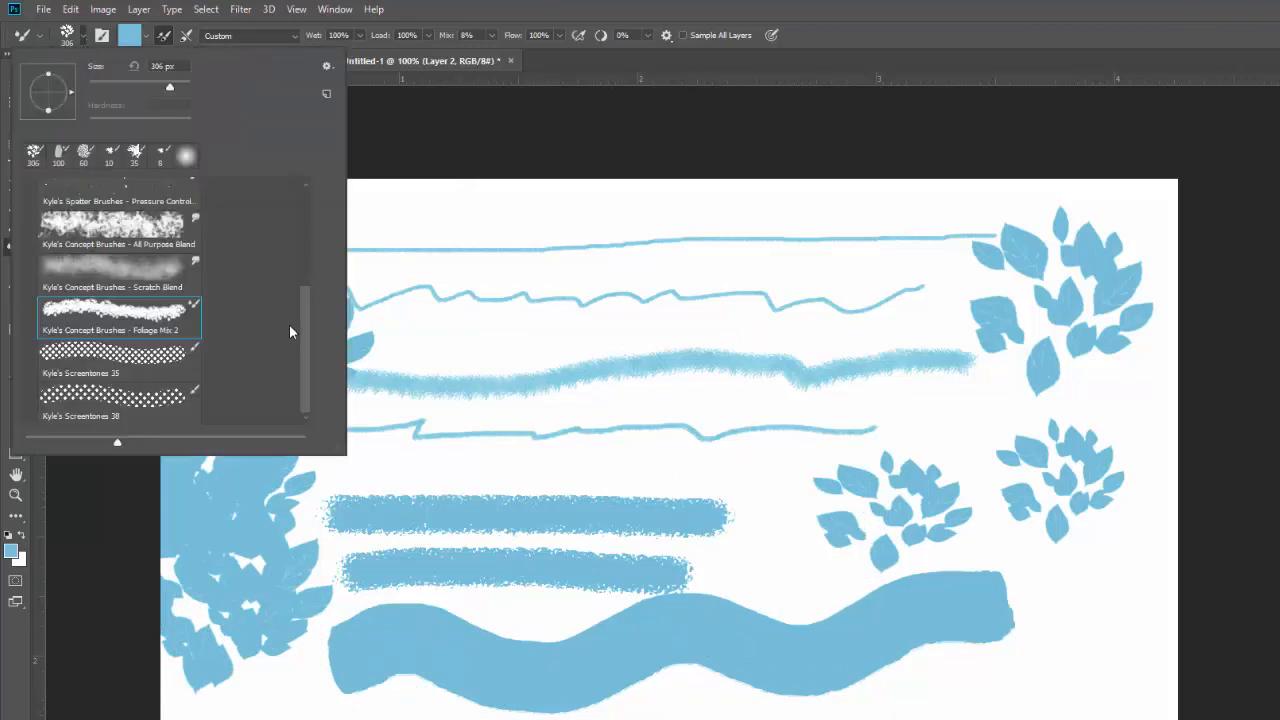
pyautogui.scroll(1, 304, 343)
pyautogui.moveTo(307, 336)
pyautogui.mouseDown()
pyautogui.moveTo(311, 355)
pyautogui.moveTo(320, 186)
pyautogui.mouseUp()
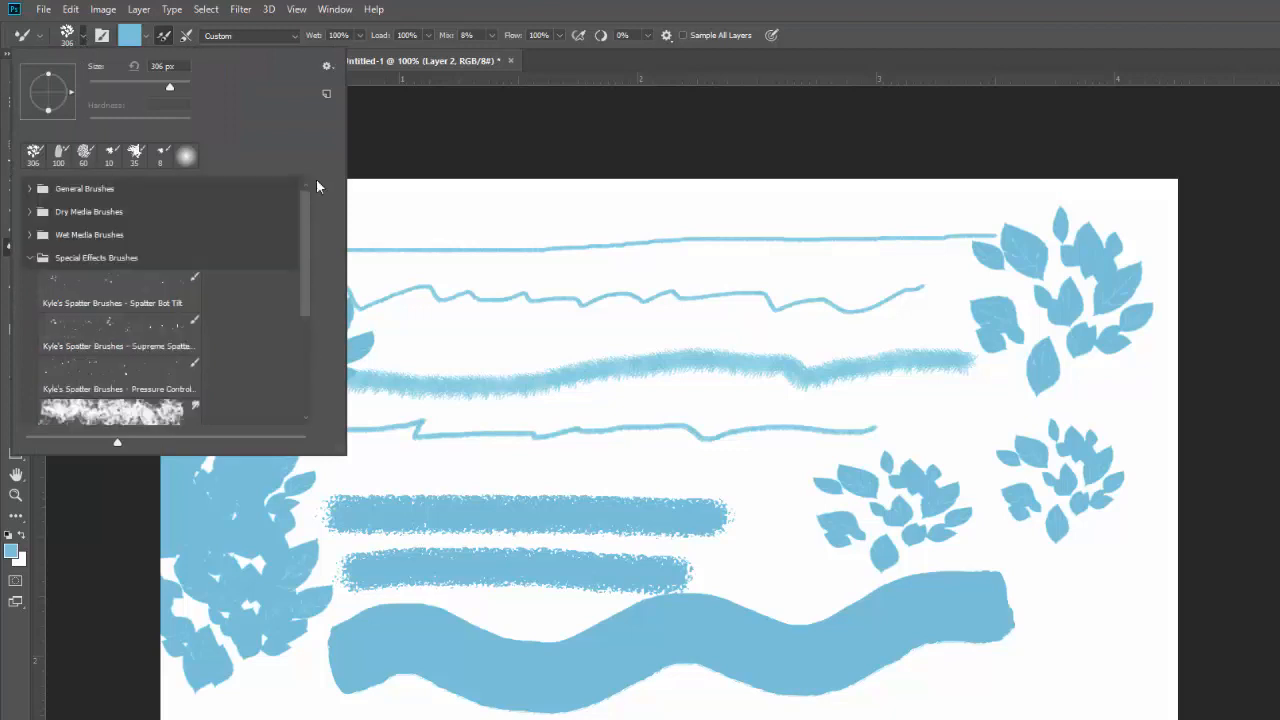
pyautogui.moveTo(115, 444)
pyautogui.mouseDown()
pyautogui.moveTo(83, 460)
pyautogui.moveTo(44, 452)
pyautogui.moveTo(206, 455)
pyautogui.moveTo(268, 488)
pyautogui.moveTo(103, 481)
pyautogui.moveTo(127, 478)
pyautogui.mouseUp()
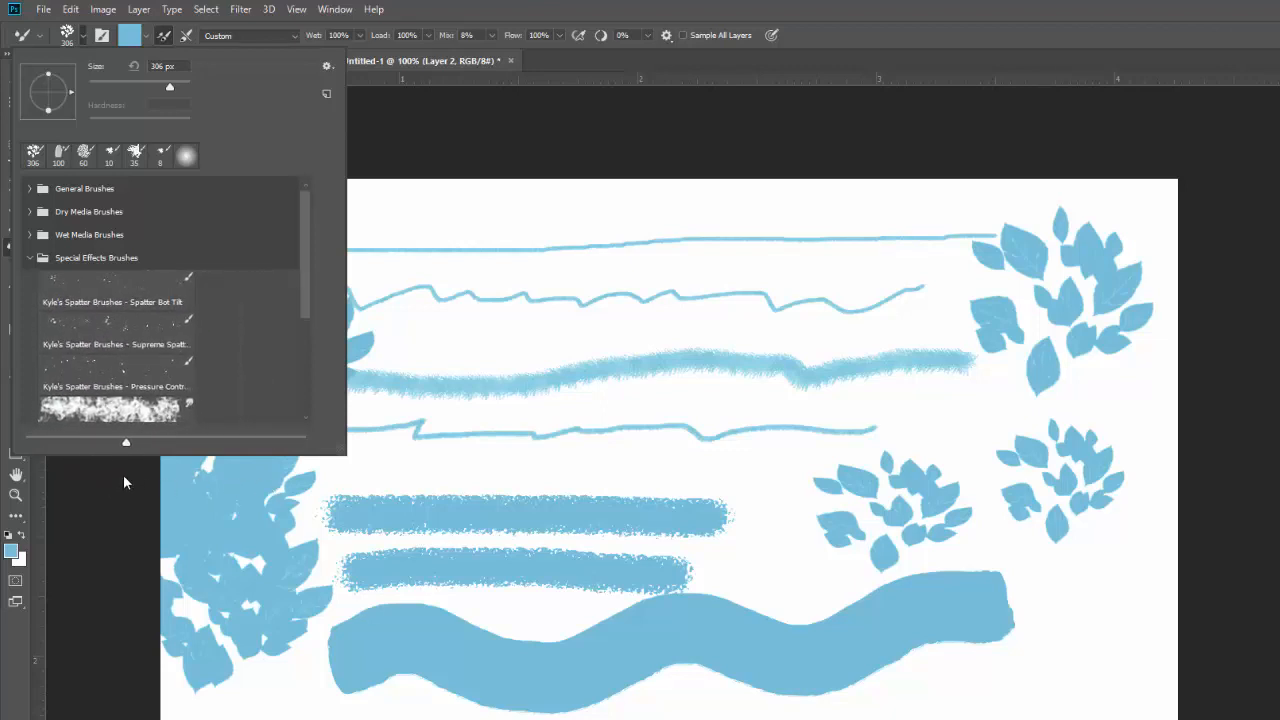
pyautogui.click(84, 37)
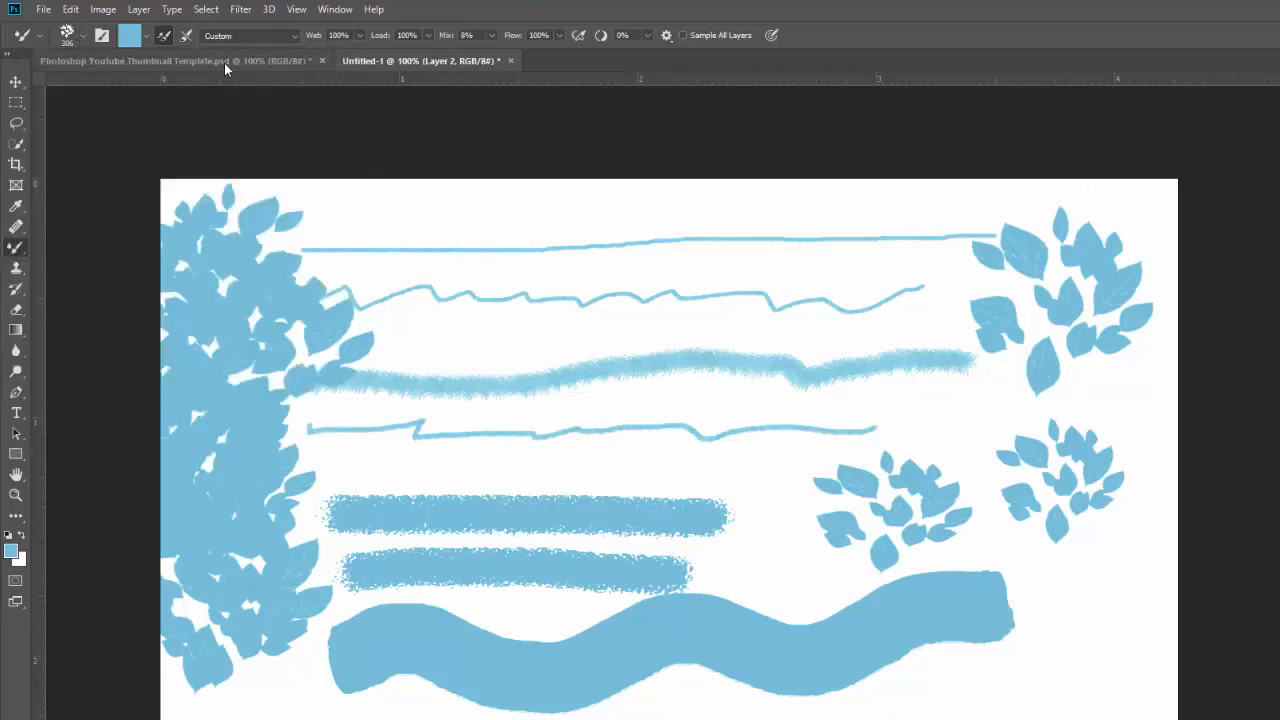
# Choose the Hard Round preset from General Brushes for the Mixer Brush
pyautogui.click(84, 36)
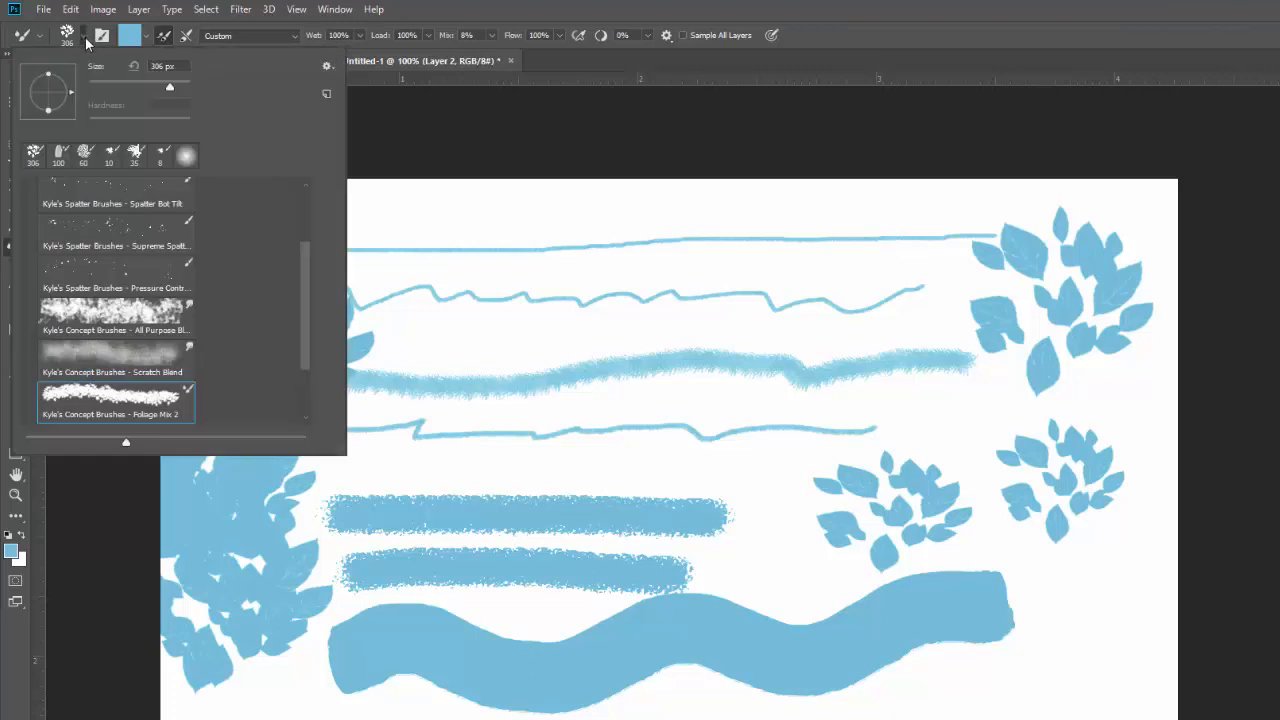
pyautogui.moveTo(302, 273); pyautogui.dragTo(299, 190)
pyautogui.click(30, 190)
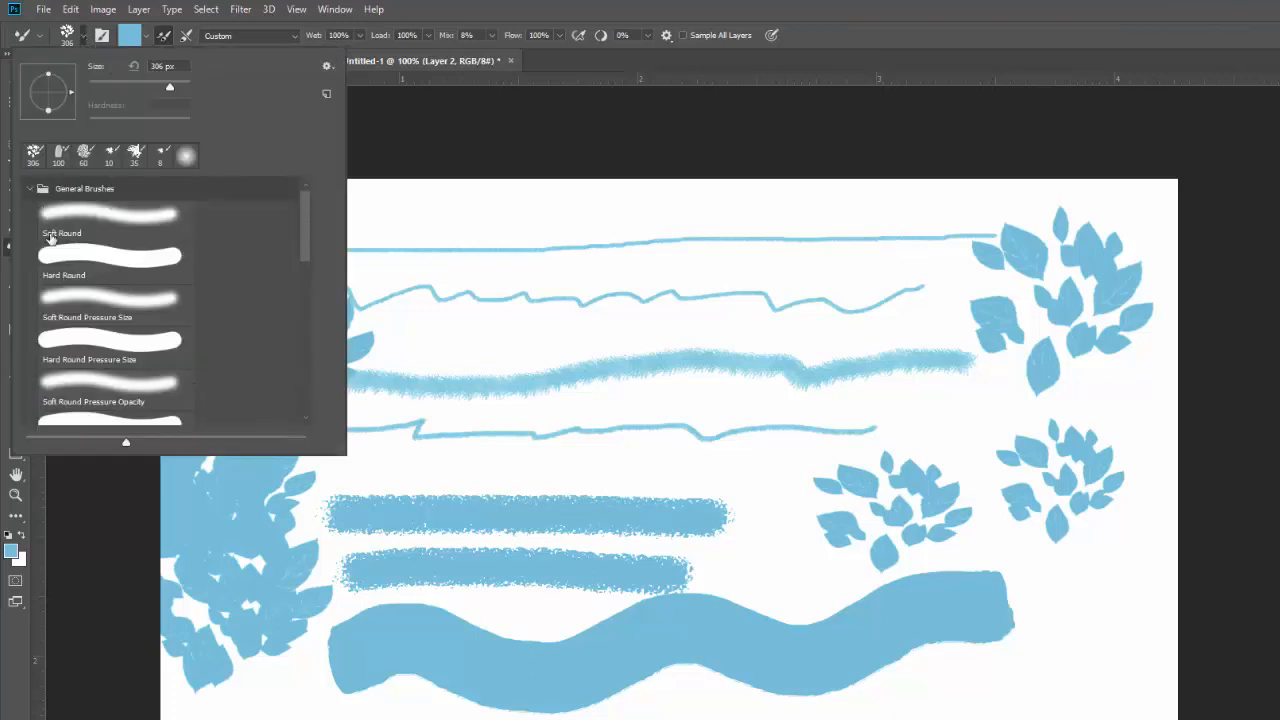
pyautogui.click(130, 262)
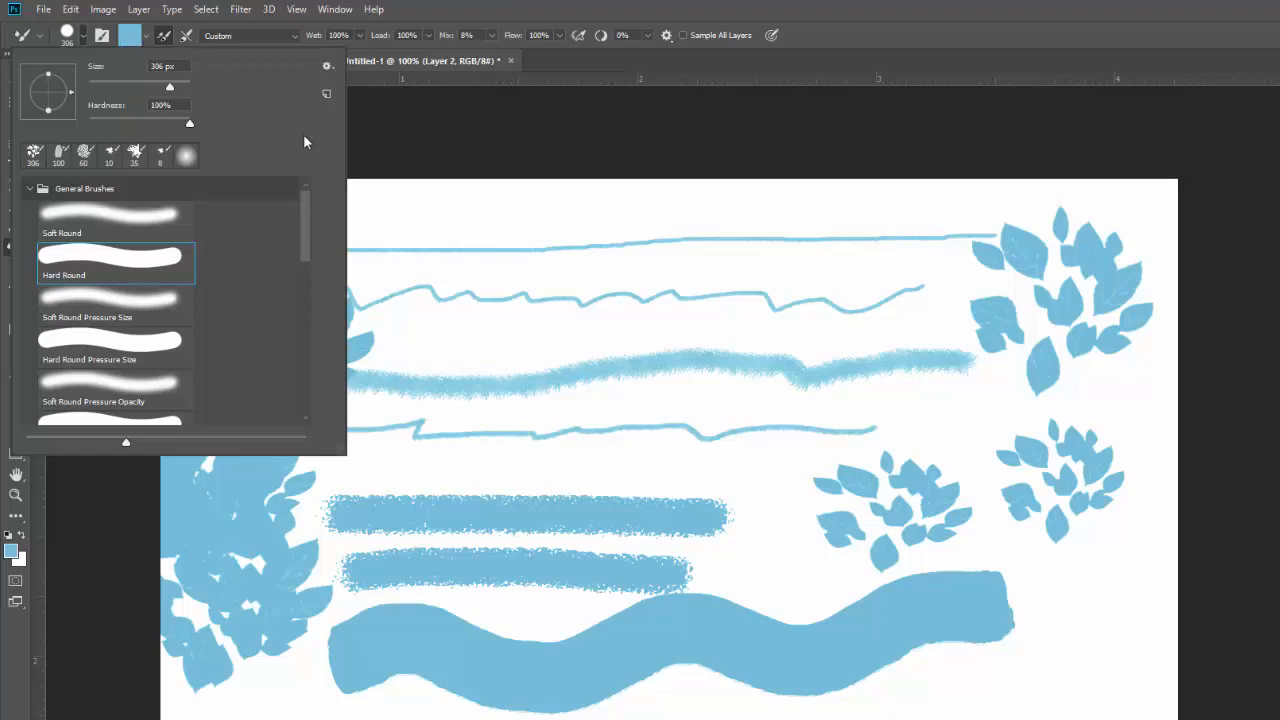
pyautogui.click(467, 16)
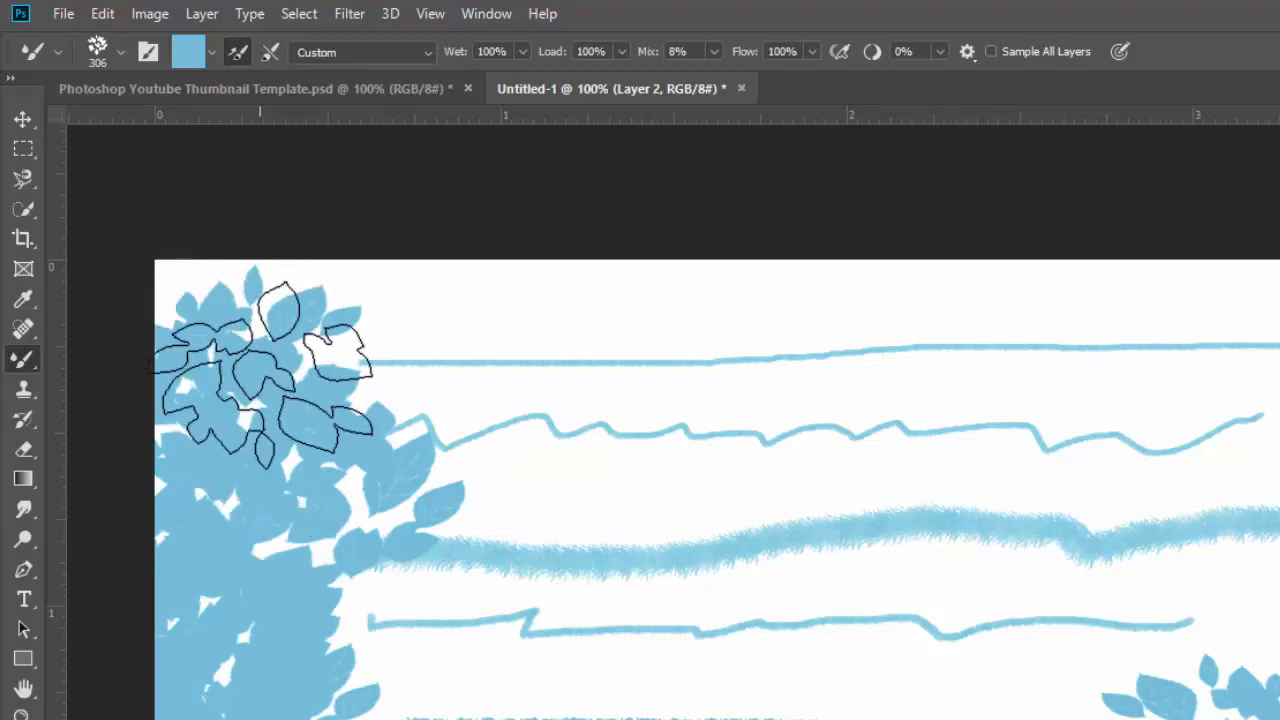
# Switch from the Mixer Brush to the Brush Tool and paint two short overlapping soft strokes above the uppermost thin line
pyautogui.click(333, 451)
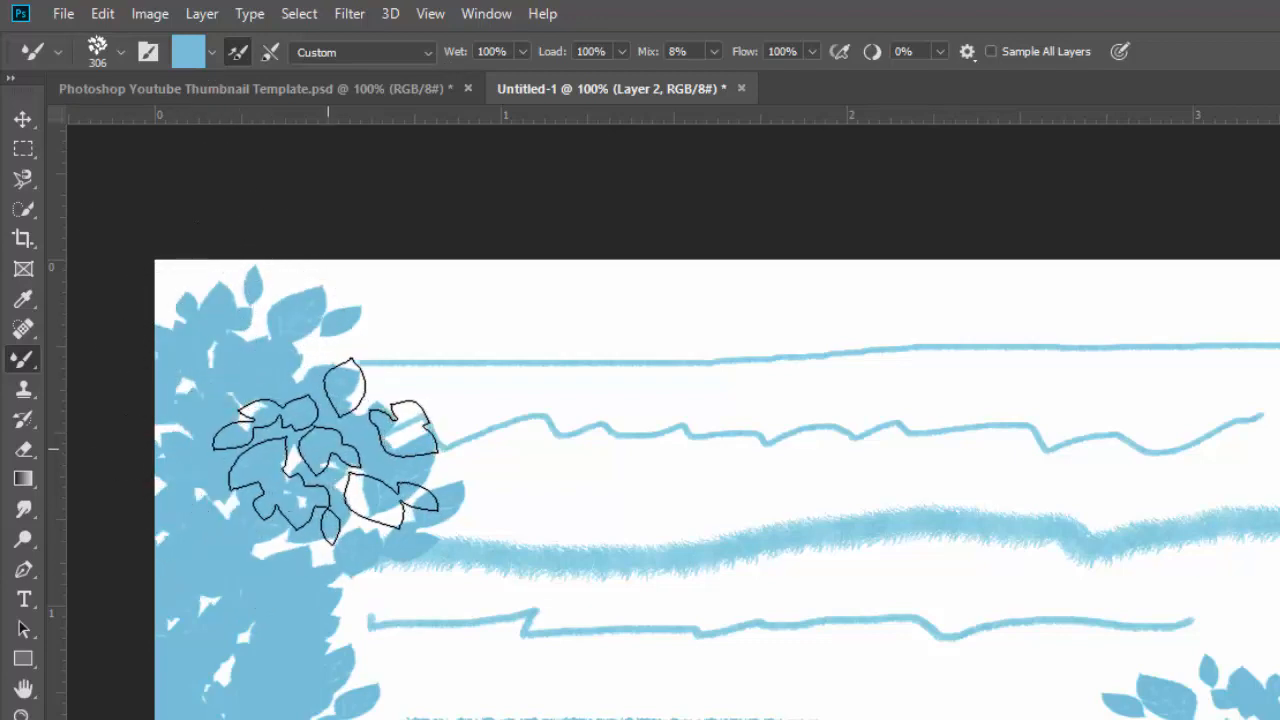
pyautogui.rightClick(22, 364)
pyautogui.click(22, 364)
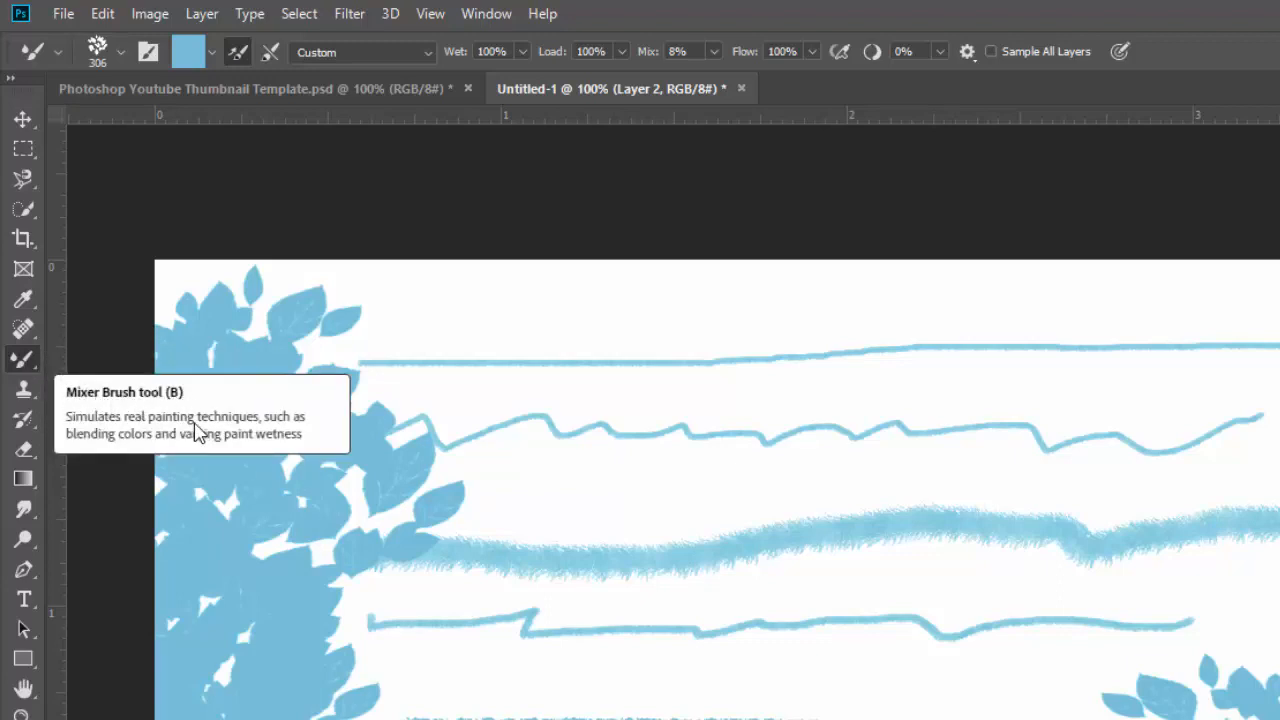
pyautogui.rightClick(28, 365)
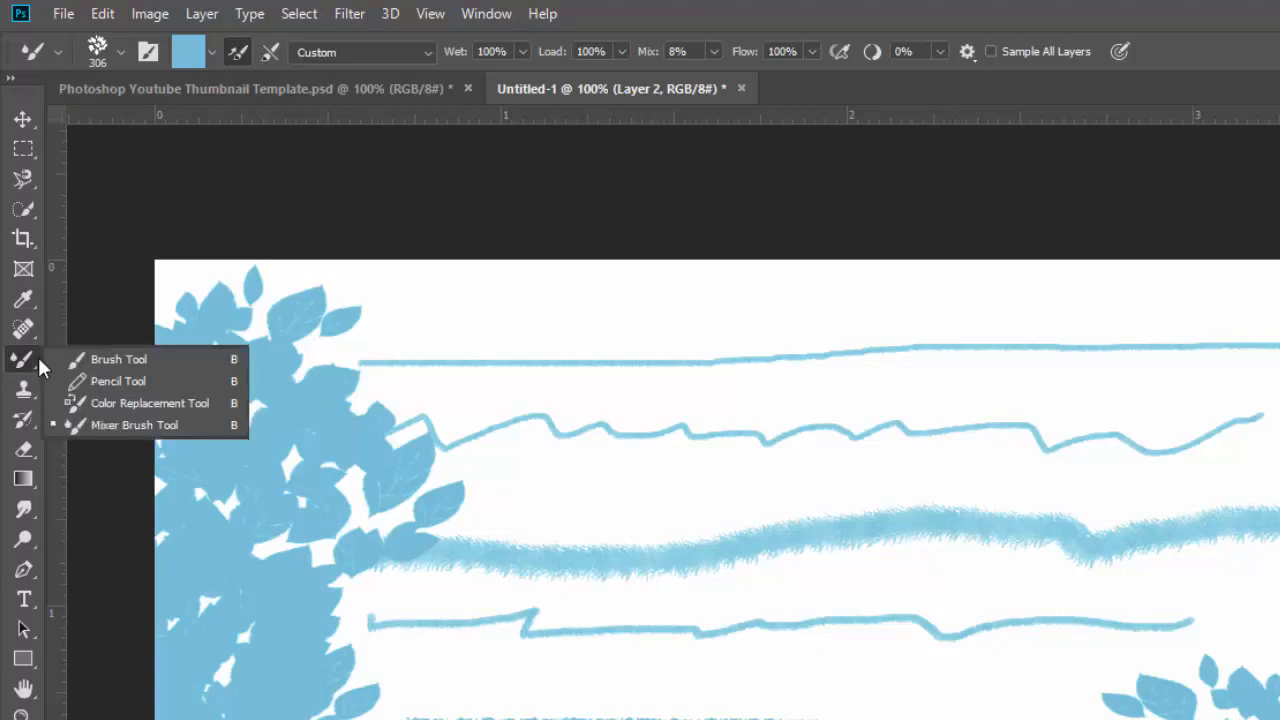
pyautogui.click(118, 362)
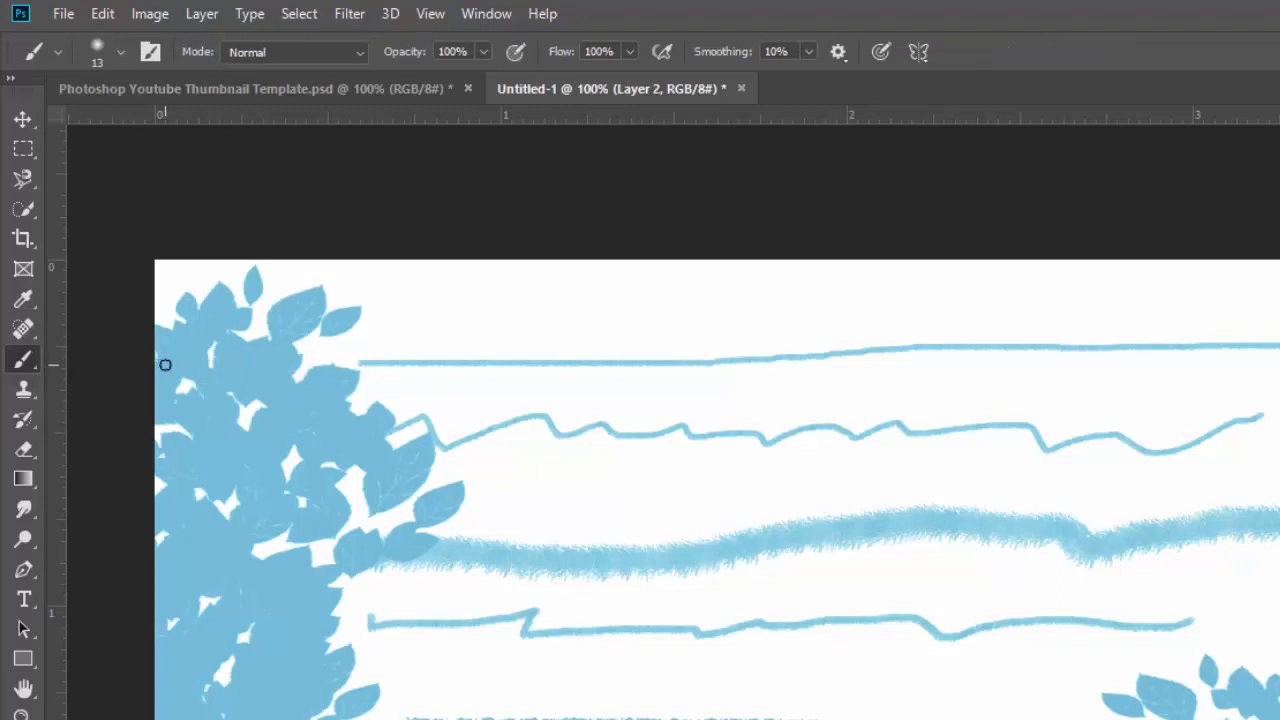
pyautogui.moveTo(423, 320)
pyautogui.mouseDown()
pyautogui.moveTo(600, 306)
pyautogui.moveTo(634, 318)
pyautogui.mouseUp()
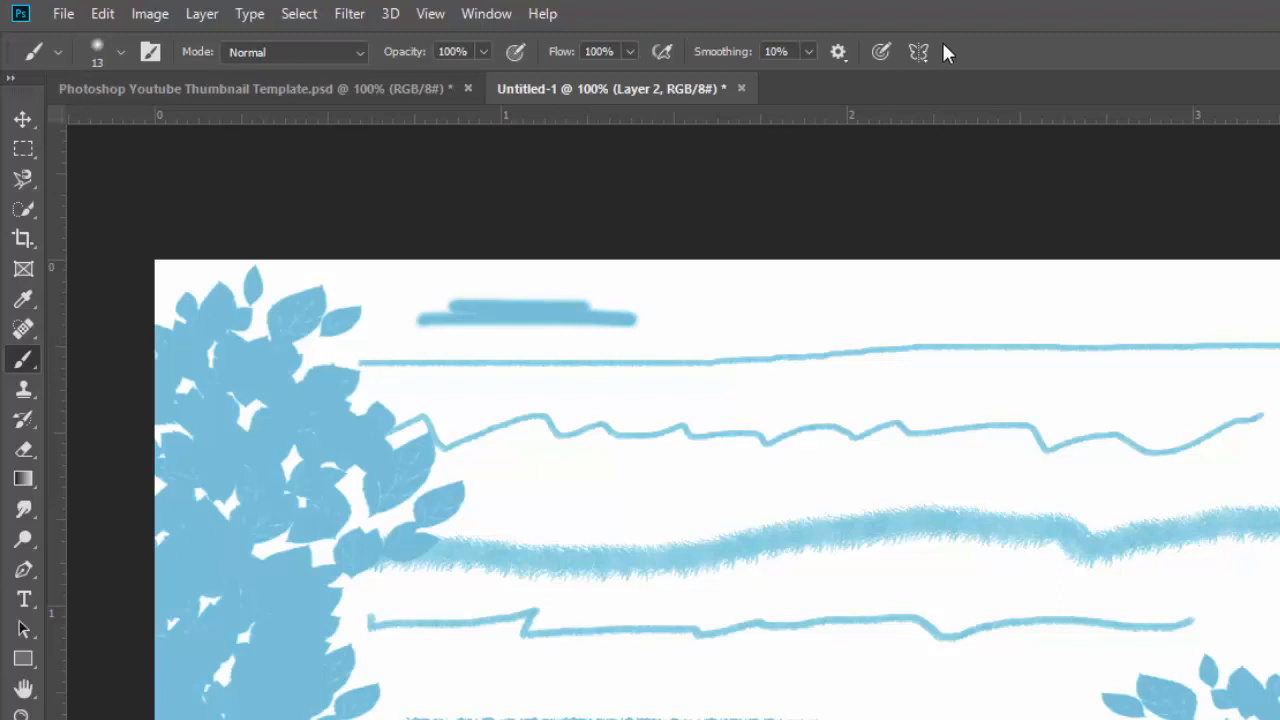
# Browse the Brush Tool's presets back up to the General Brushes group
pyautogui.click(121, 52)
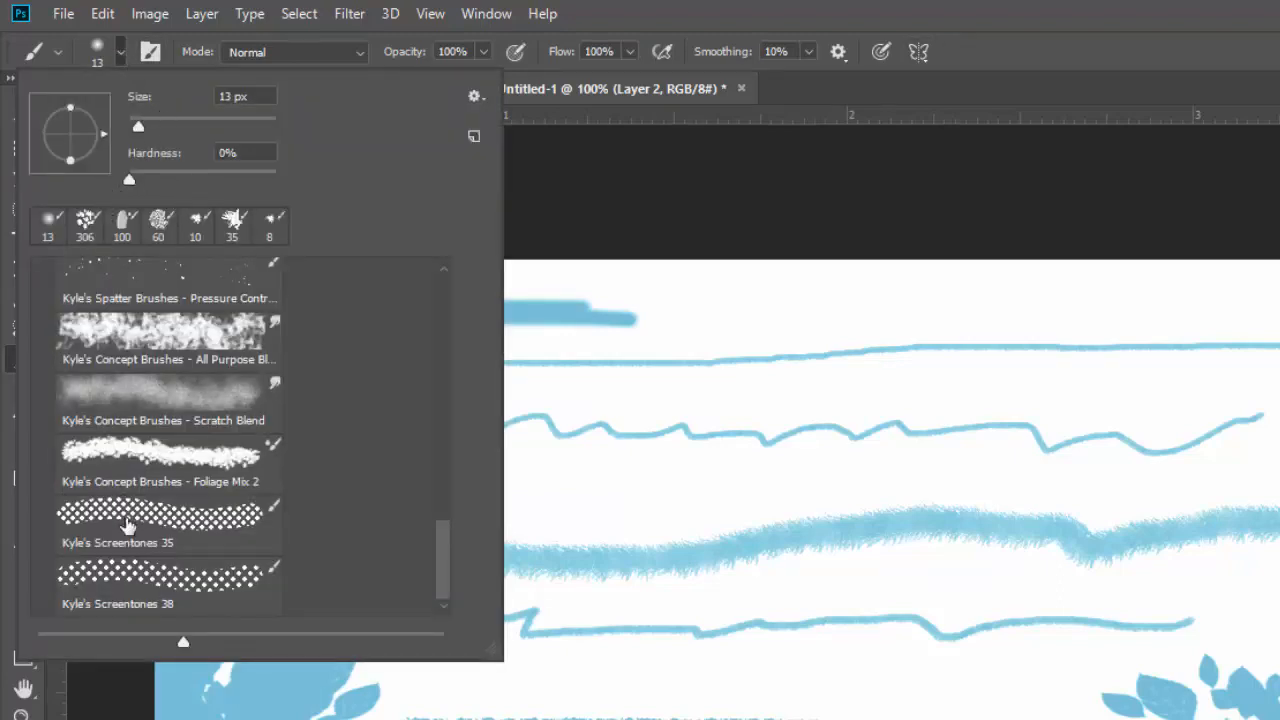
pyautogui.moveTo(442, 540); pyautogui.dragTo(500, 265)
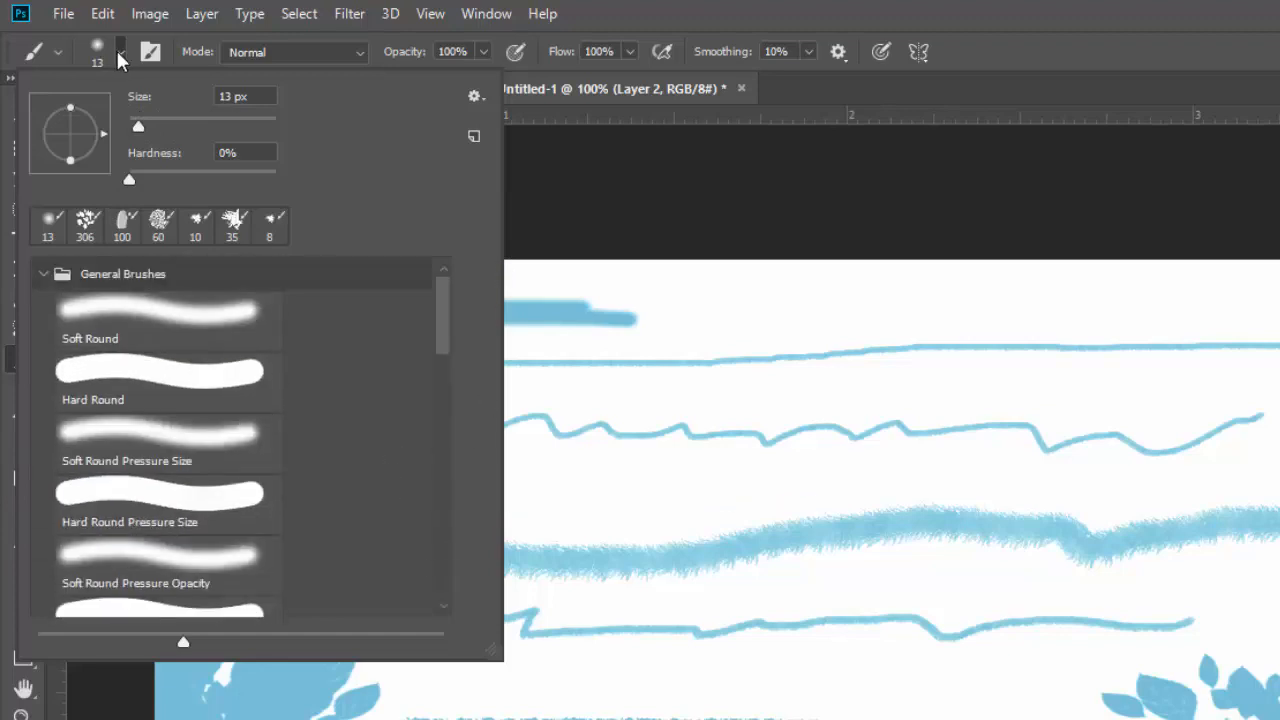
pyautogui.click(118, 55)
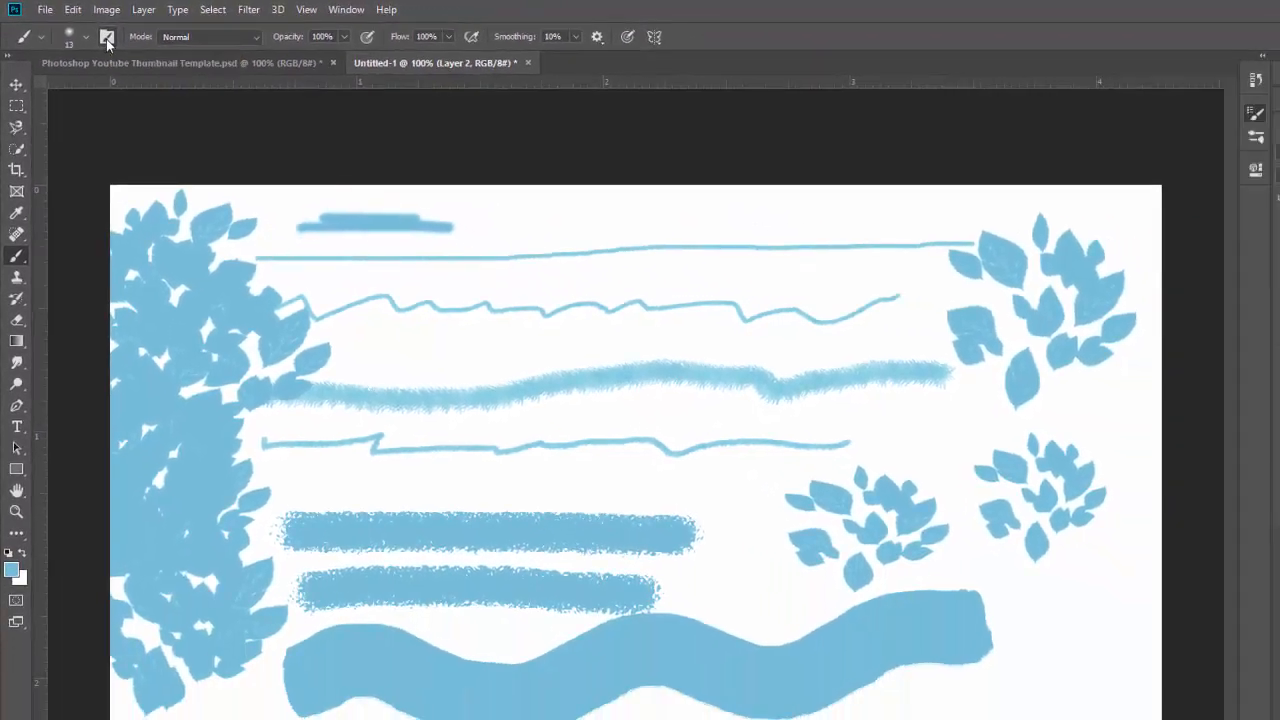
# Examine the Brush Settings options and the list of painting blend modes
pyautogui.click(150, 57)
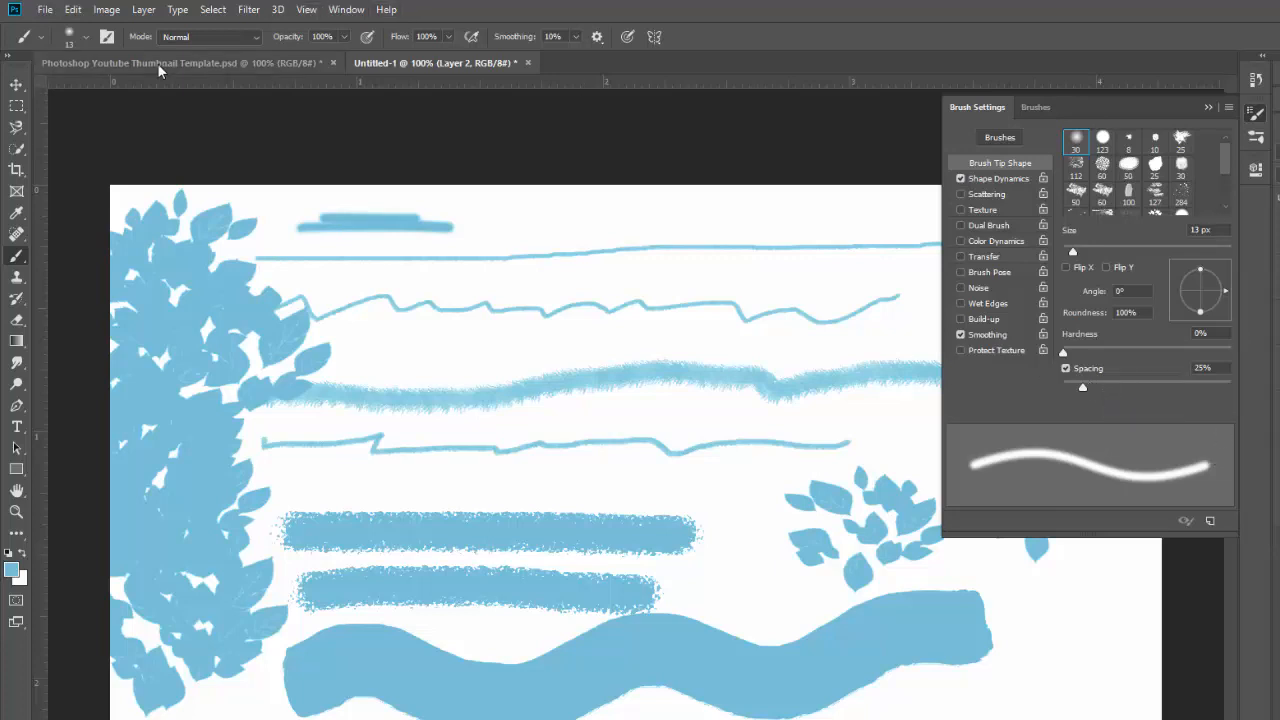
pyautogui.click(109, 37)
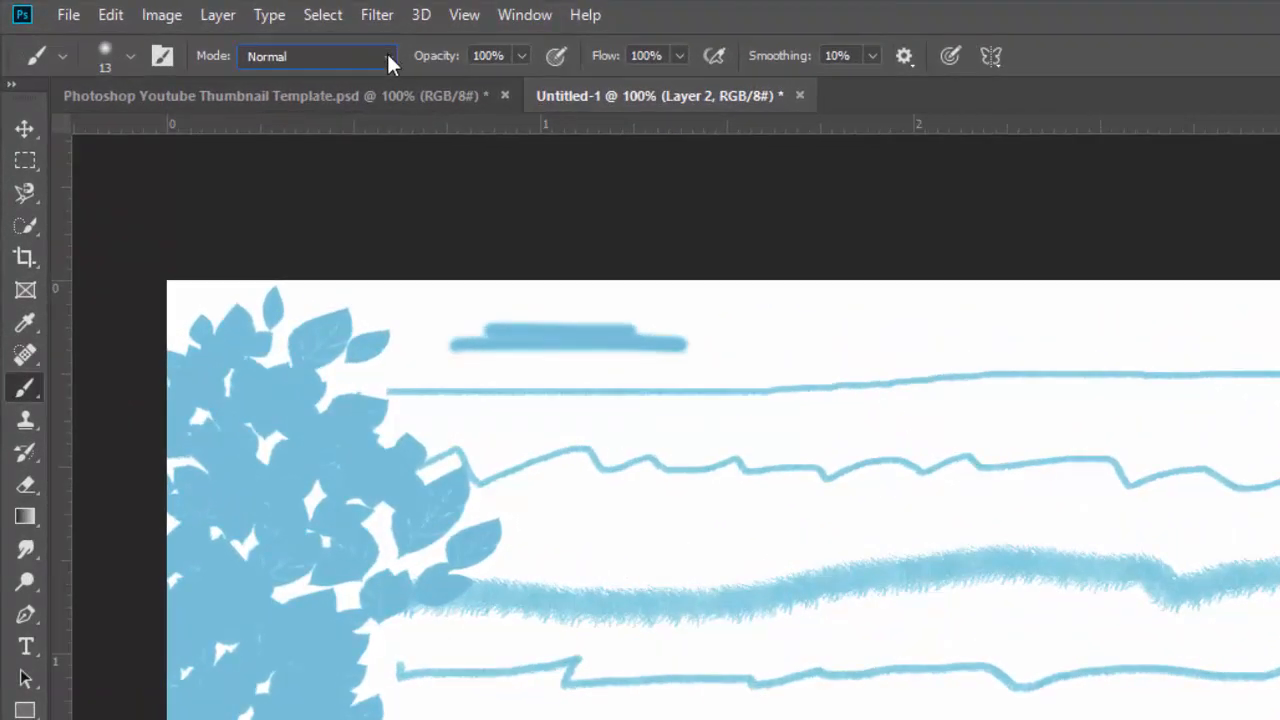
pyautogui.click(388, 60)
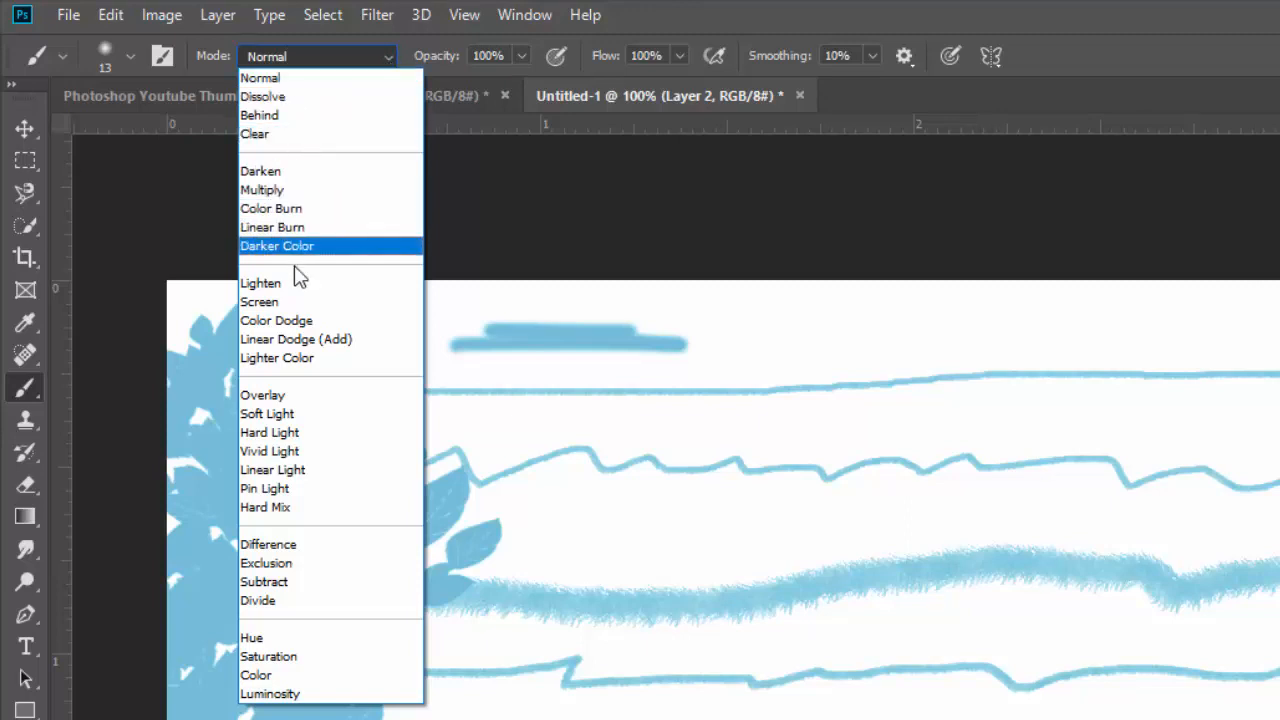
pyautogui.click(388, 60)
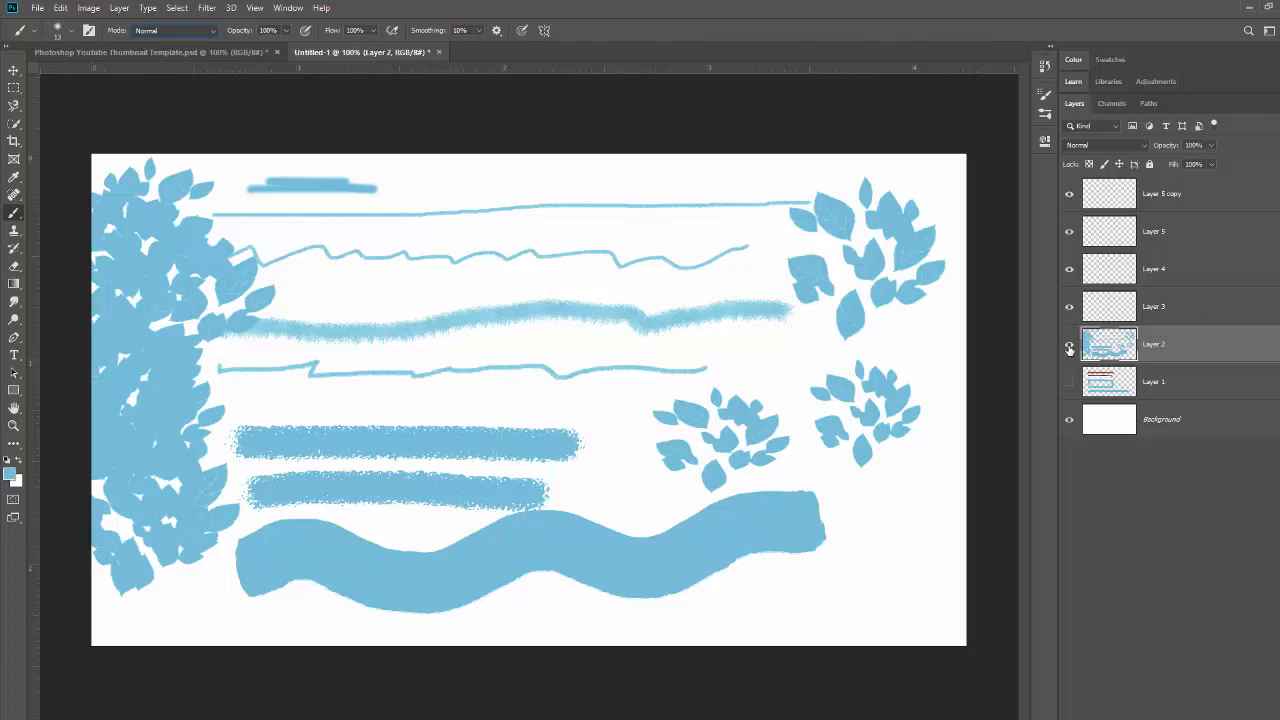
# Hide Layer 2 and make the empty Layer 3 active
pyautogui.click(1069, 346)
pyautogui.click(1188, 308)
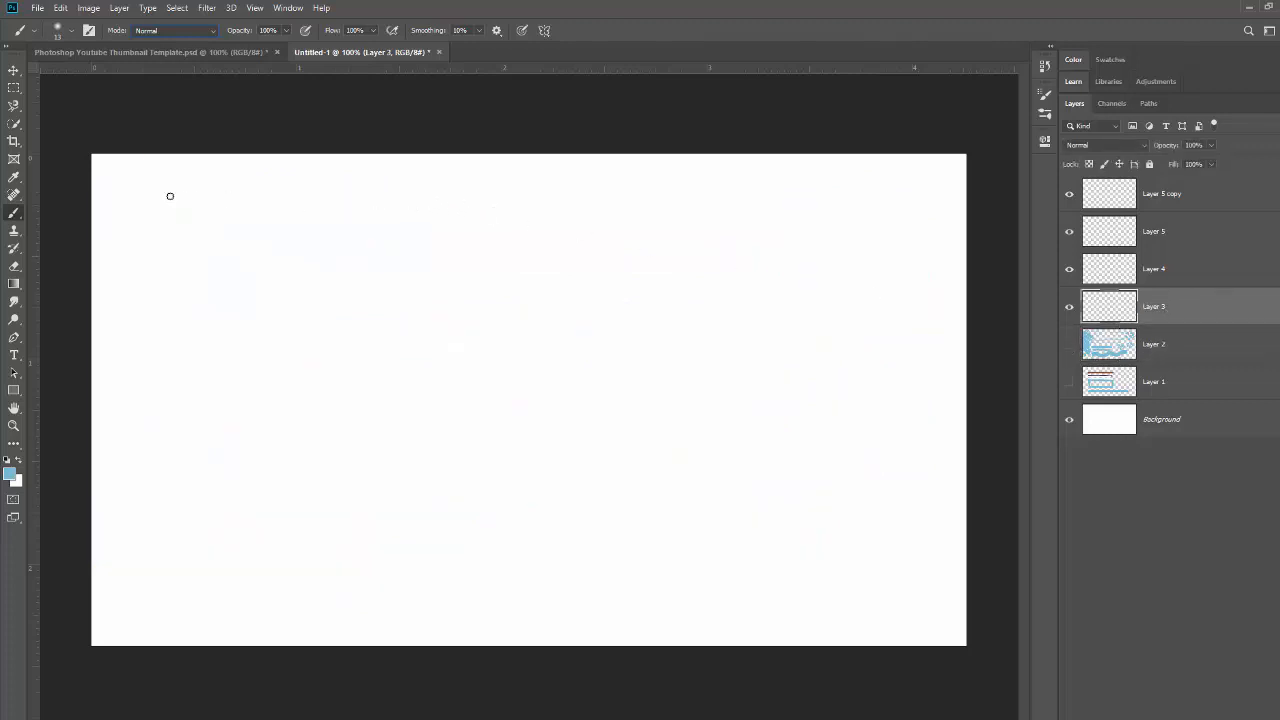
# Choose the Hard Round brush from General Brushes and enlarge it to 35 px
pyautogui.click(64, 30)
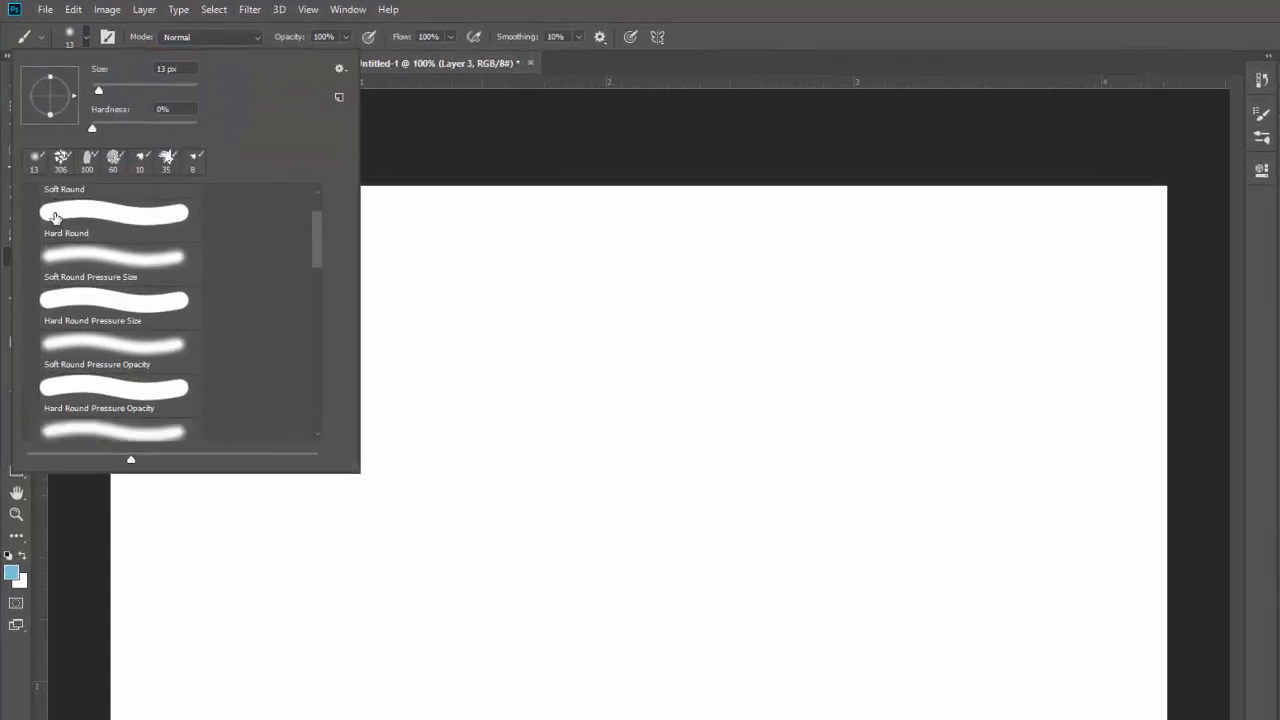
pyautogui.scroll(2, 55, 217)
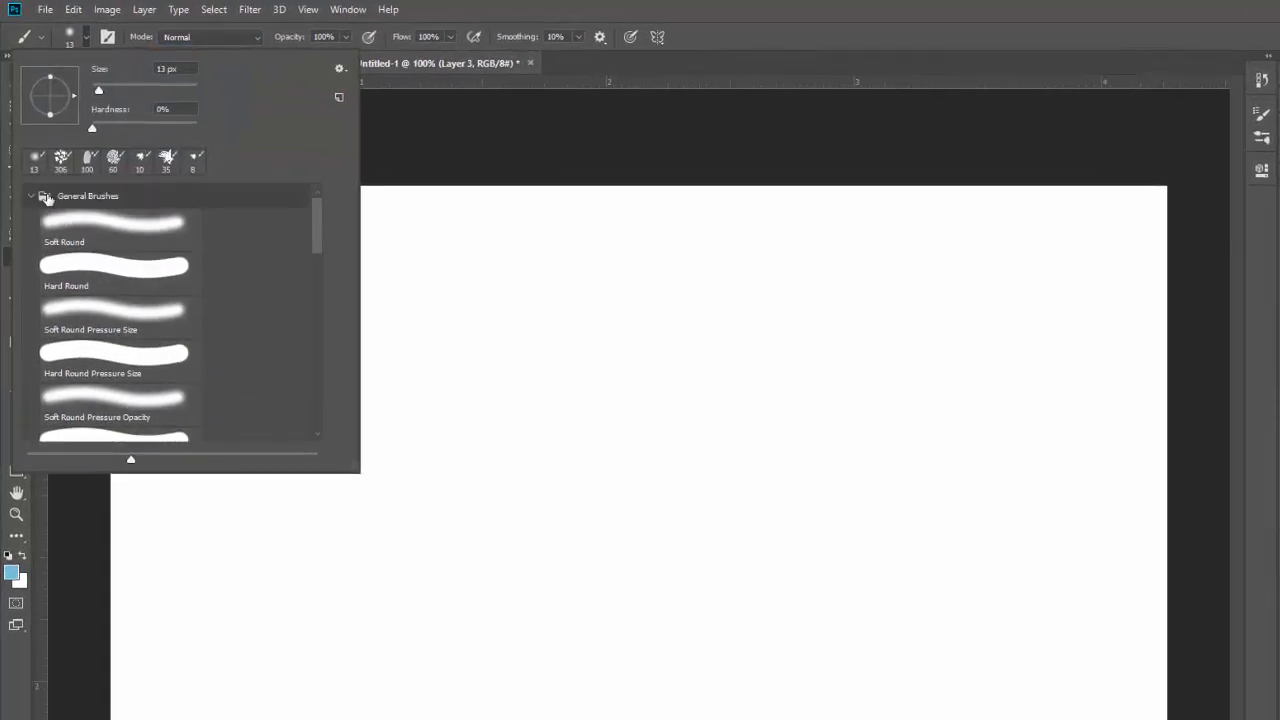
pyautogui.click(113, 277)
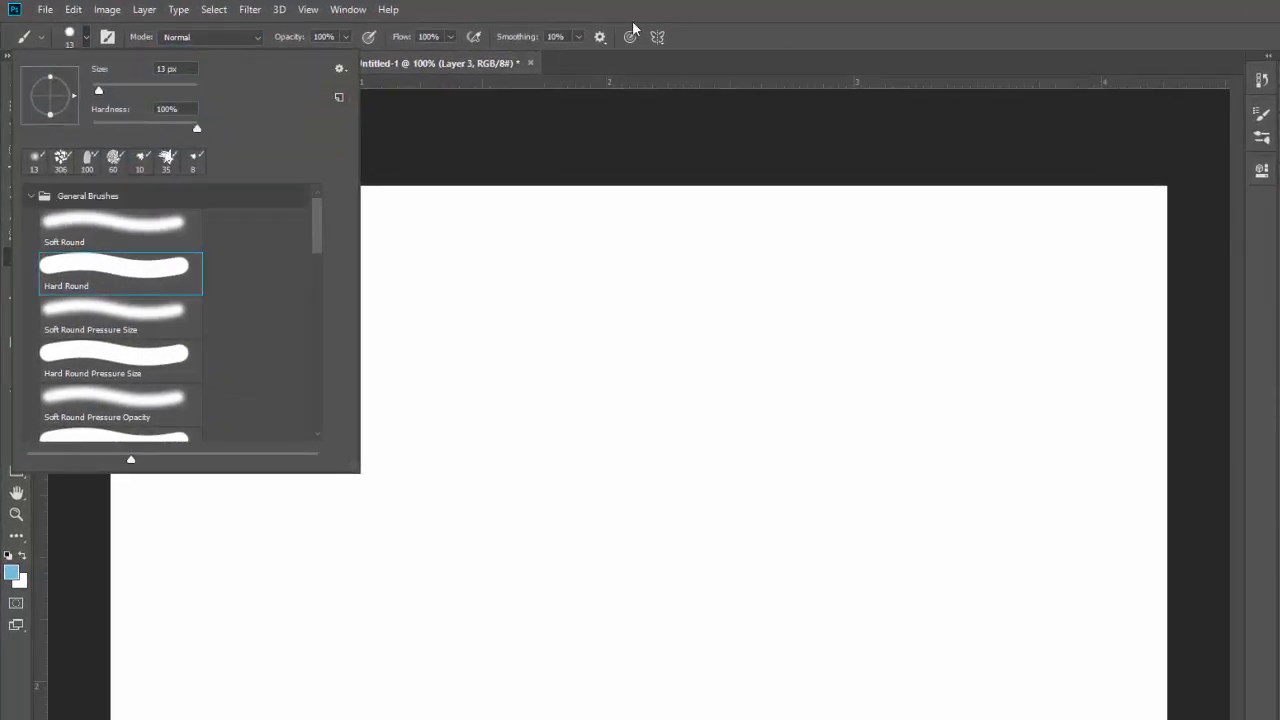
pyautogui.click(720, 34)
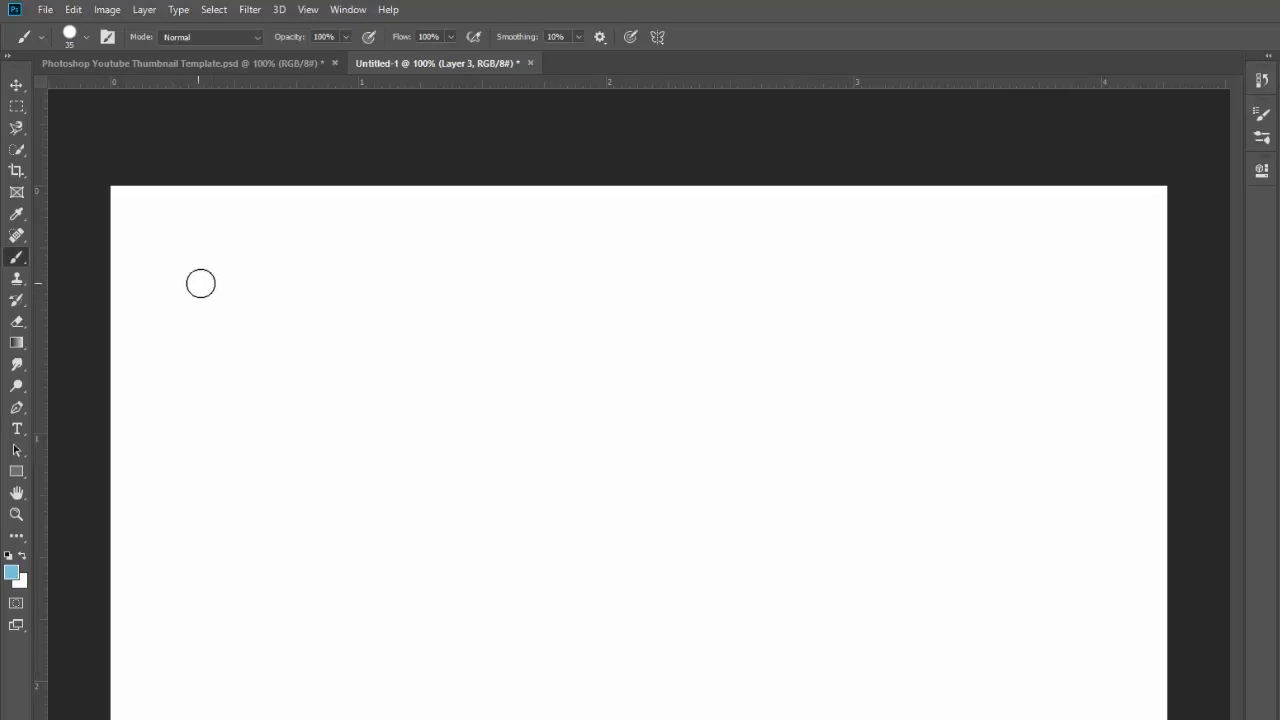
# Paint a blue stroke across the canvas at 100% opacity and overlapping blue strokes below it at 50% opacity
pyautogui.moveTo(200, 284); pyautogui.dragTo(705, 281)
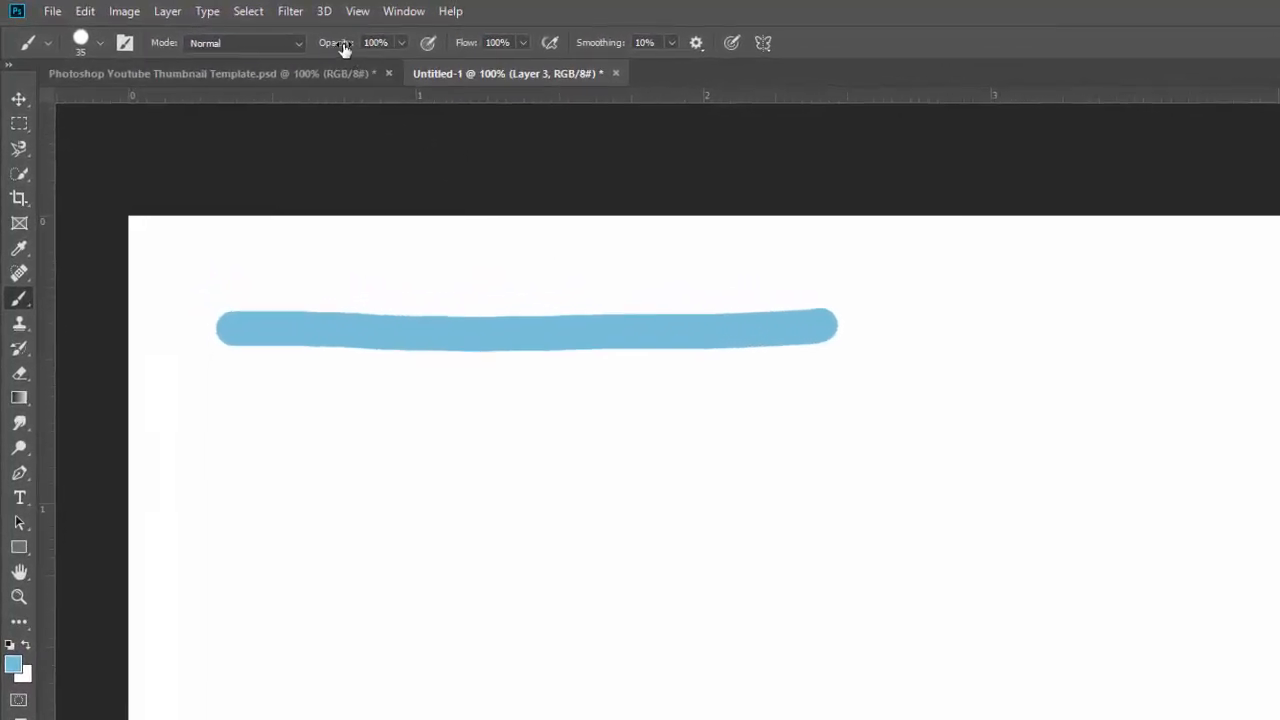
pyautogui.moveTo(343, 47); pyautogui.dragTo(338, 50)
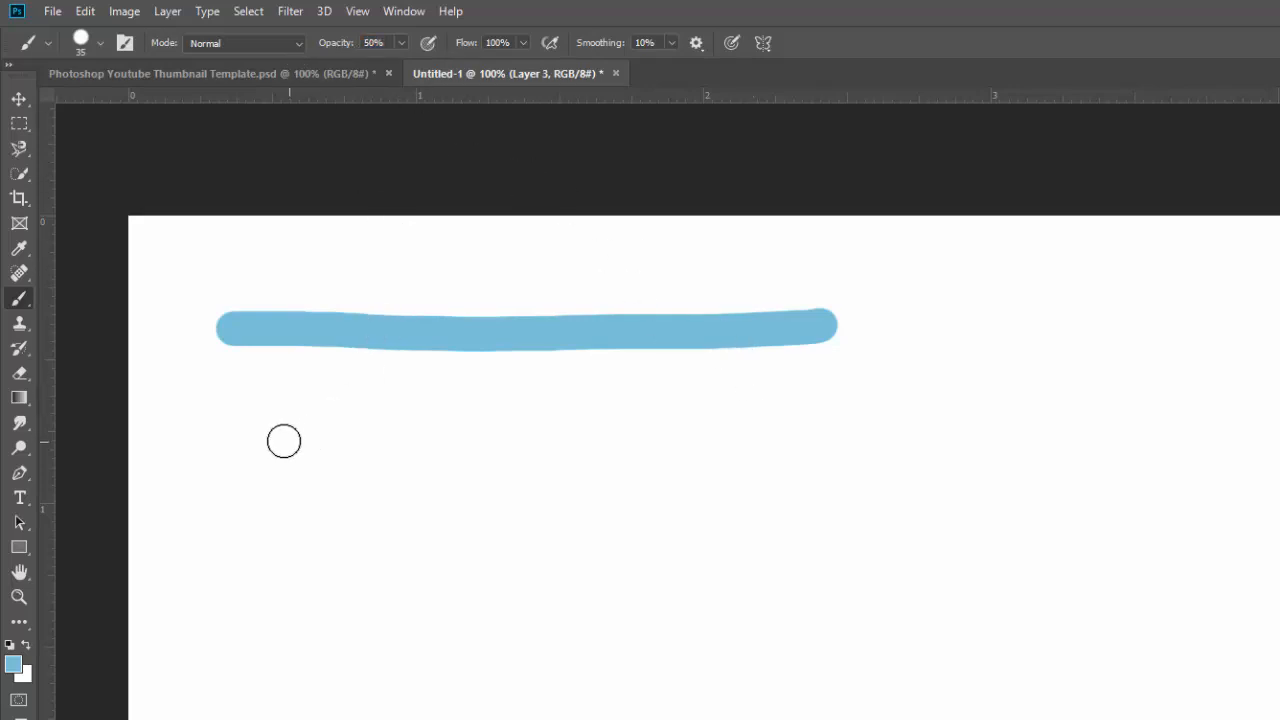
pyautogui.moveTo(235, 410); pyautogui.dragTo(811, 410)
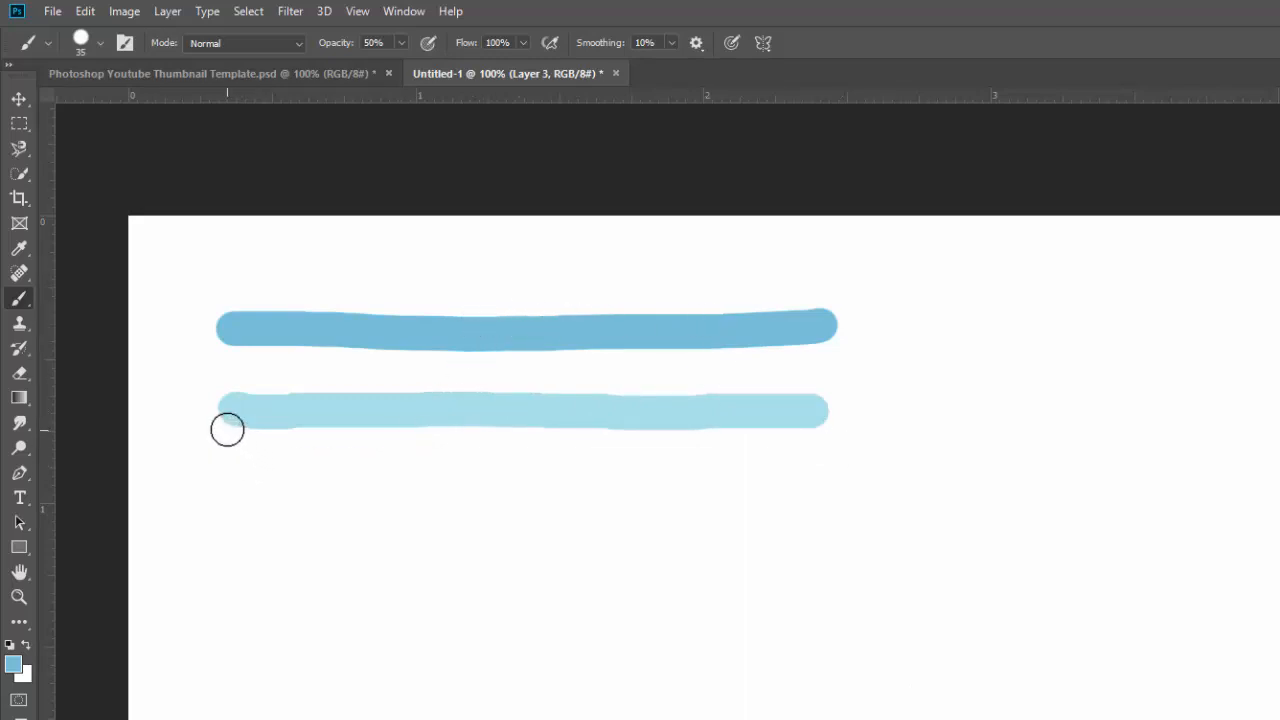
pyautogui.moveTo(227, 428); pyautogui.dragTo(834, 427)
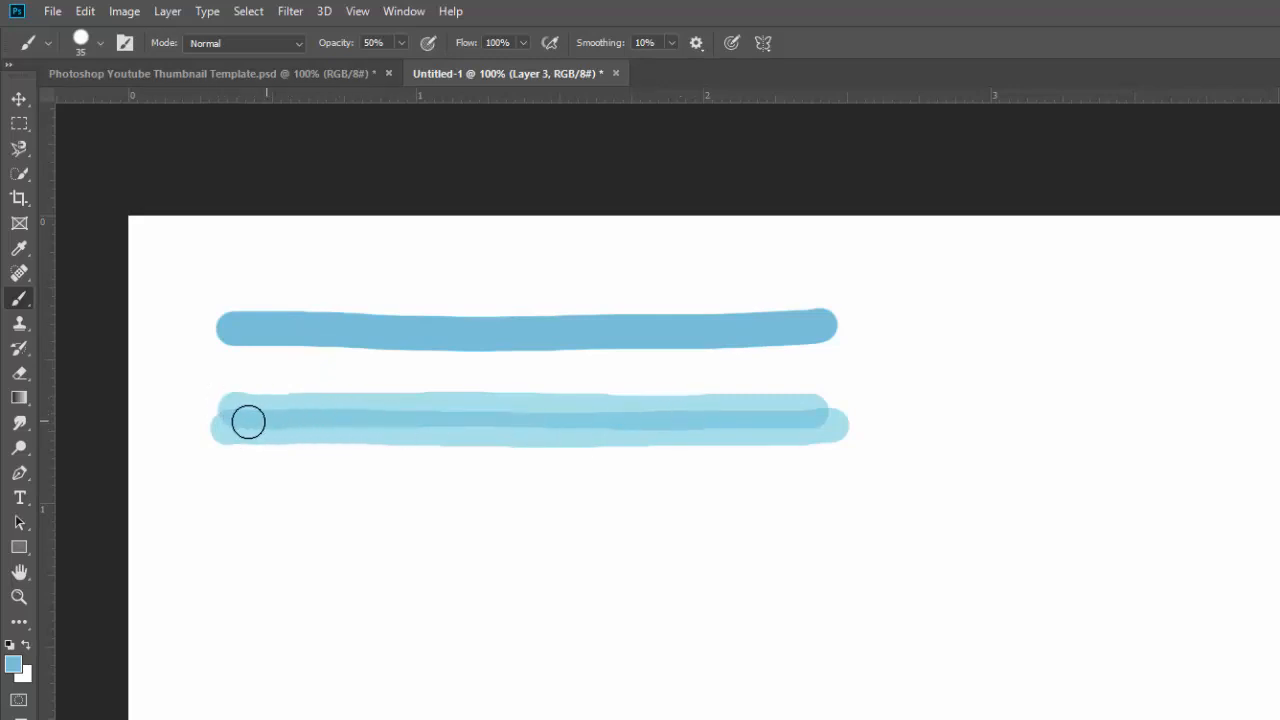
pyautogui.moveTo(245, 422)
pyautogui.mouseDown()
pyautogui.moveTo(611, 430)
pyautogui.moveTo(809, 419)
pyautogui.moveTo(364, 443)
pyautogui.moveTo(249, 426)
pyautogui.moveTo(775, 410)
pyautogui.moveTo(621, 429)
pyautogui.moveTo(235, 416)
pyautogui.moveTo(771, 426)
pyautogui.mouseUp()
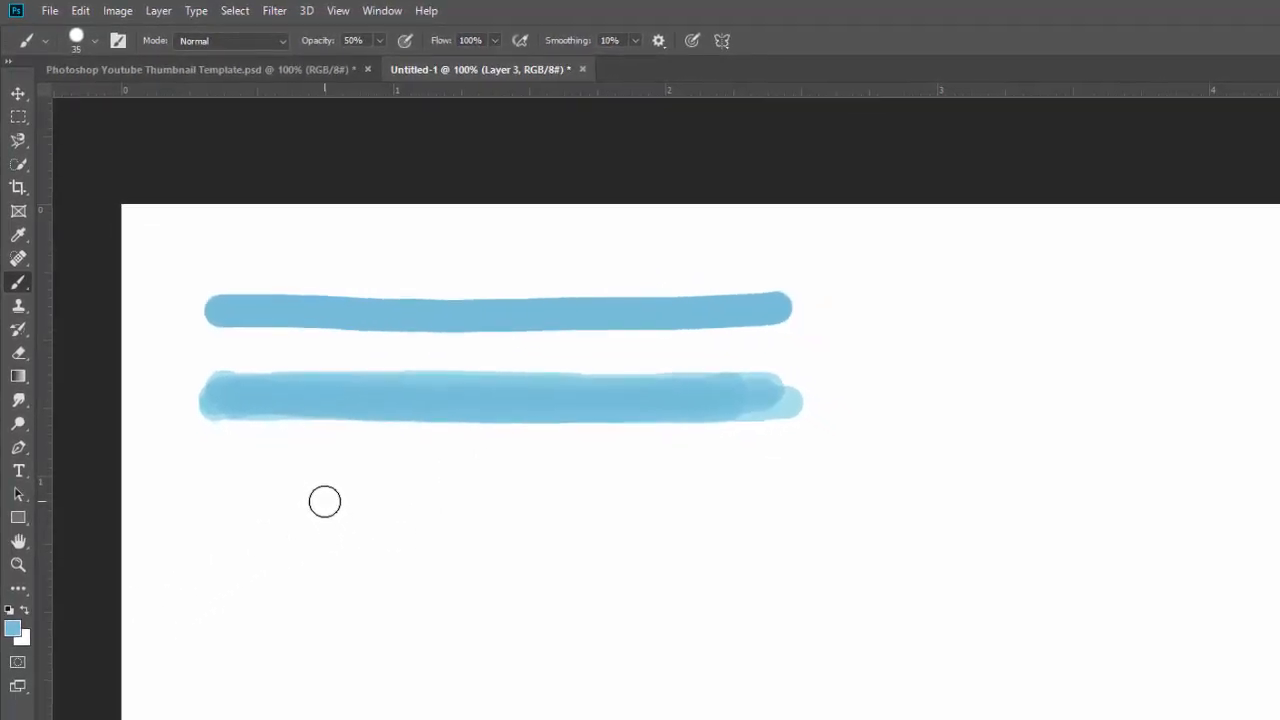
# Swap the foreground and background colours and set the foreground to a bright green
pyautogui.press('x')
pyautogui.click(13, 630)
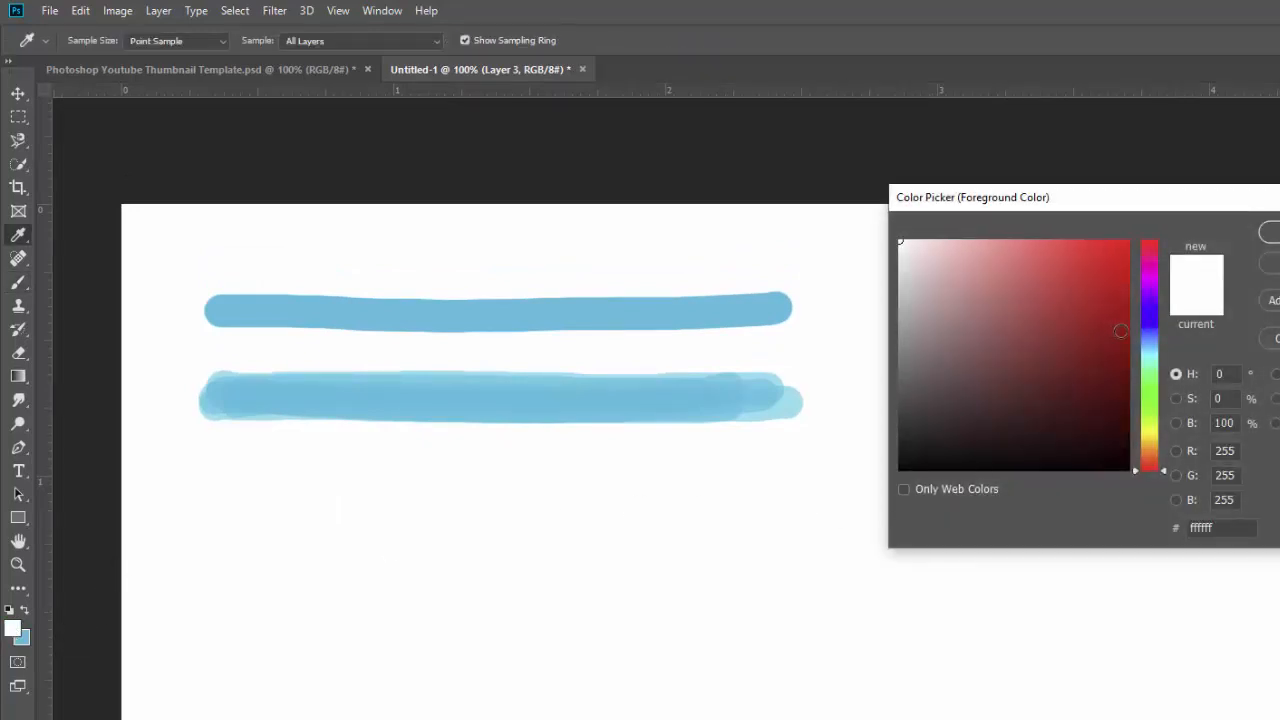
pyautogui.click(1152, 398)
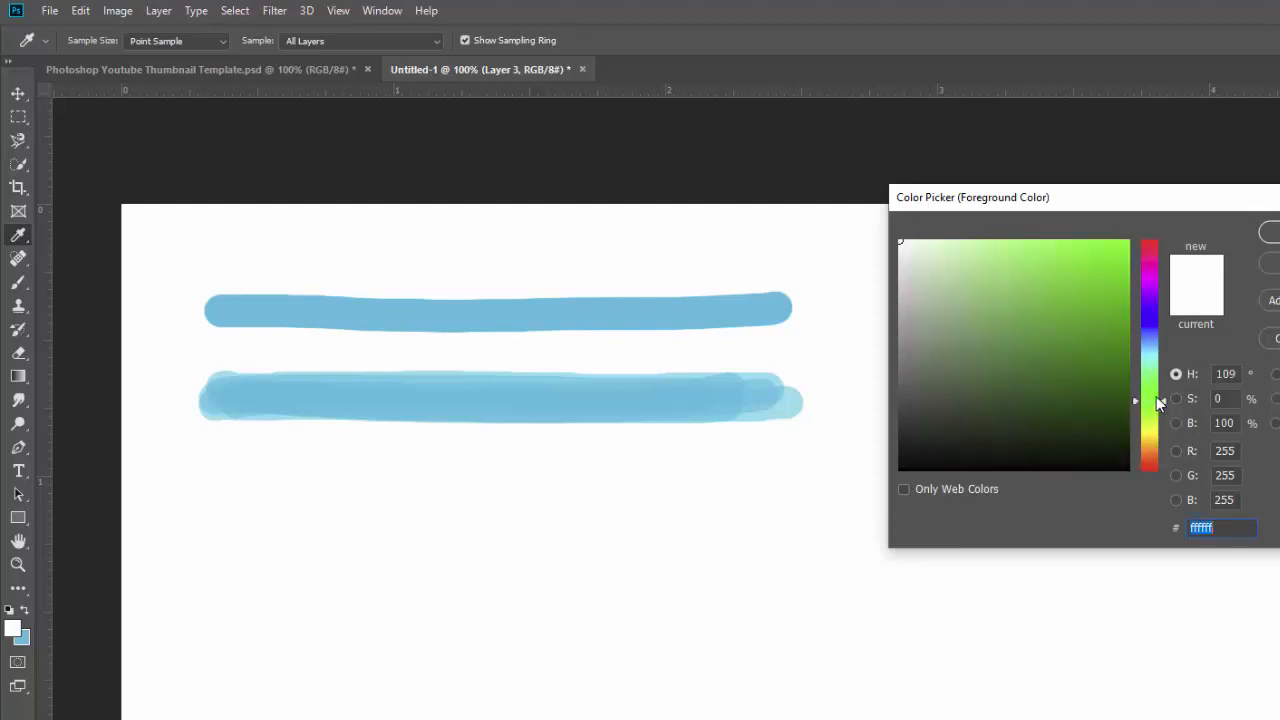
pyautogui.click(1106, 273)
pyautogui.press('Return')
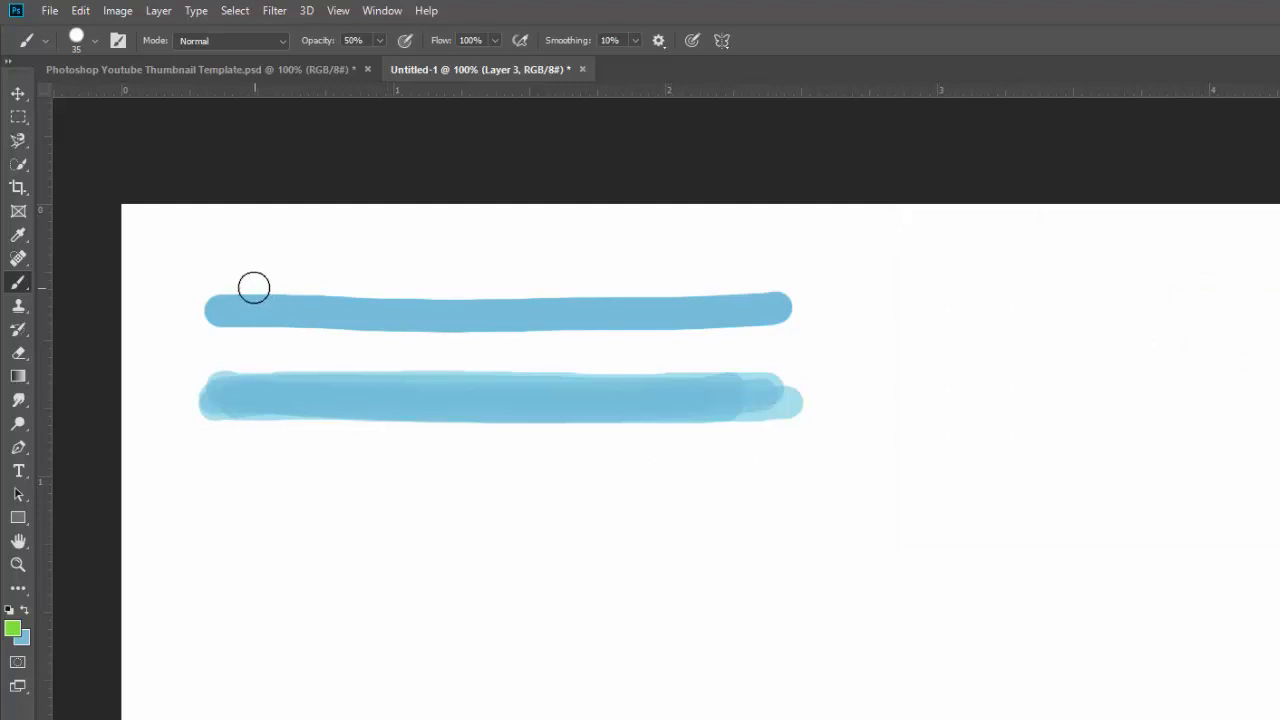
# At 99% opacity, paint two overlapping green strokes above the solid blue one and a blue stroke along their lower edge
pyautogui.moveTo(314, 44); pyautogui.dragTo(380, 46)
pyautogui.moveTo(225, 252); pyautogui.dragTo(787, 253)
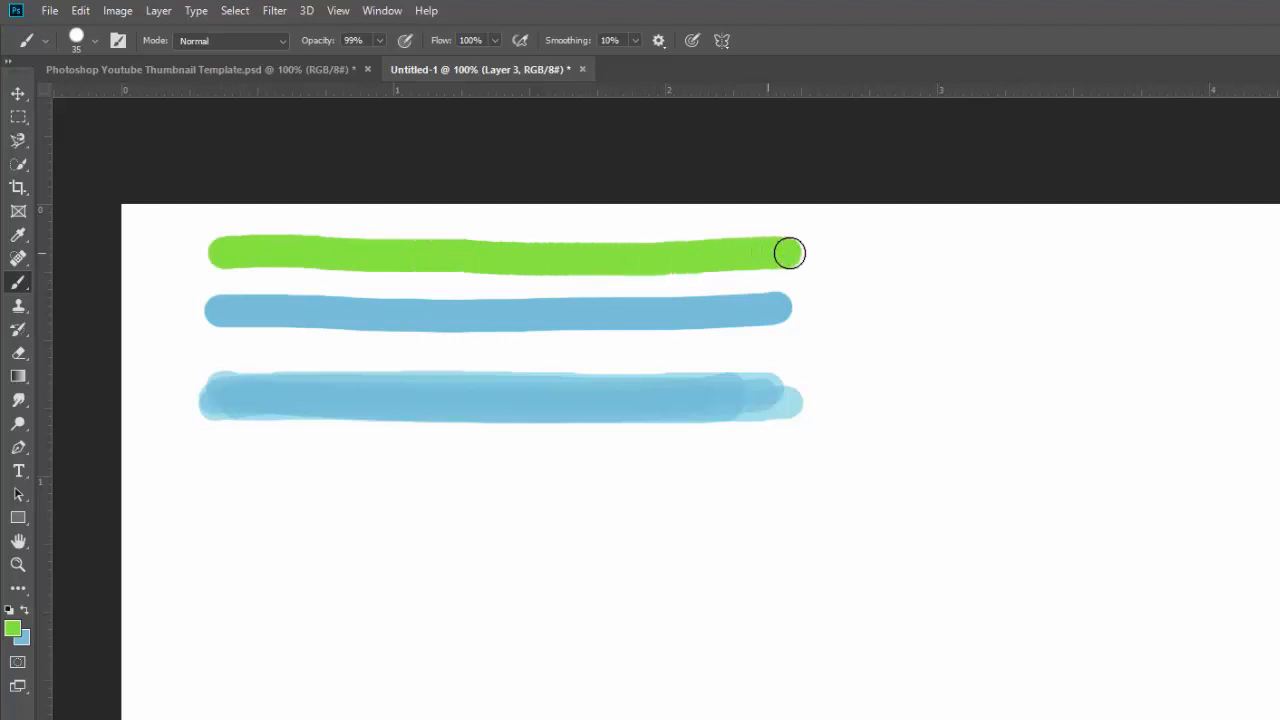
pyautogui.moveTo(226, 267); pyautogui.dragTo(779, 267)
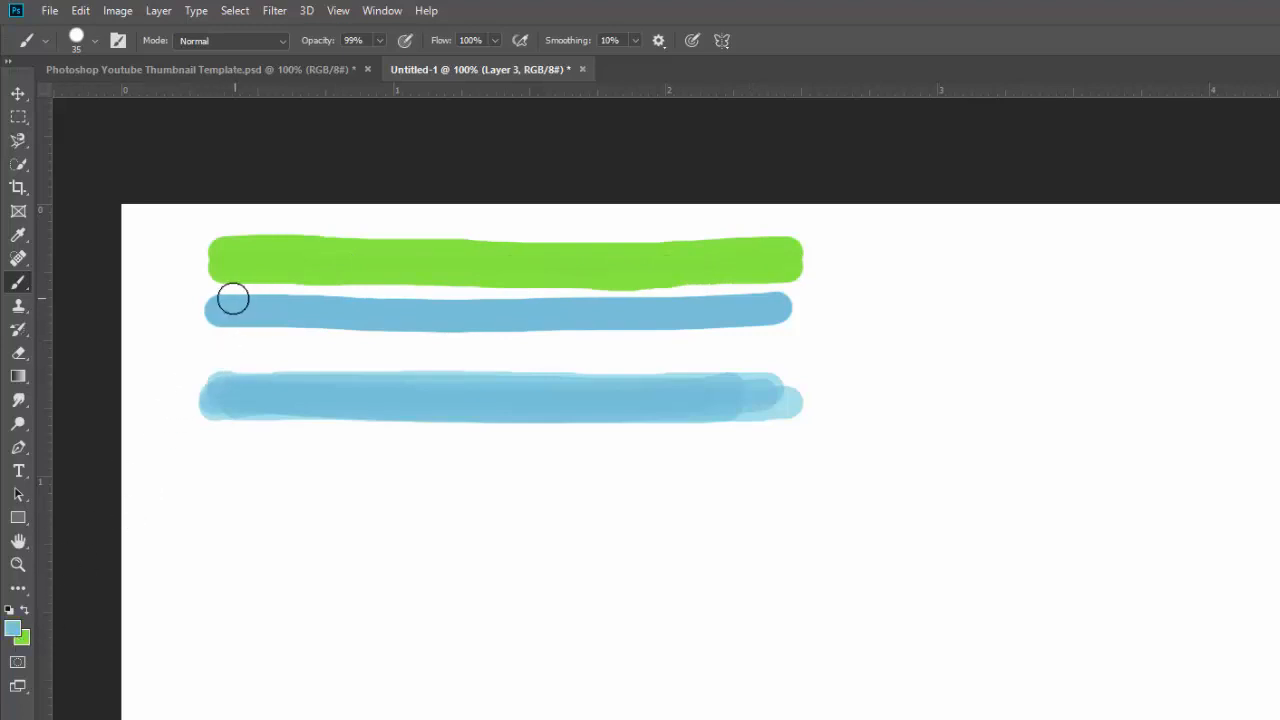
pyautogui.moveTo(223, 296); pyautogui.dragTo(783, 294)
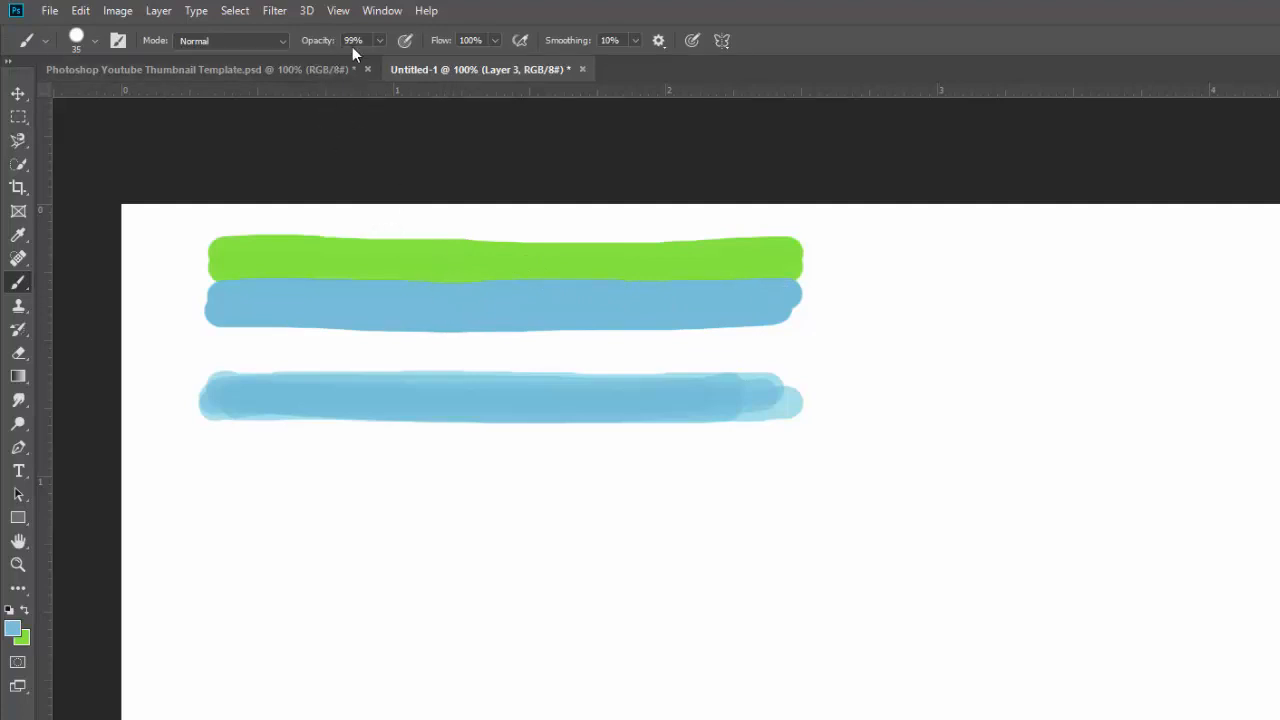
# Blend the meeting edge of the green and blue bands with overlapping strokes at 40% opacity, sampling the in-between colours
pyautogui.press('5')
pyautogui.moveTo(224, 273)
pyautogui.mouseDown()
pyautogui.moveTo(772, 272)
pyautogui.moveTo(777, 286)
pyautogui.mouseUp()
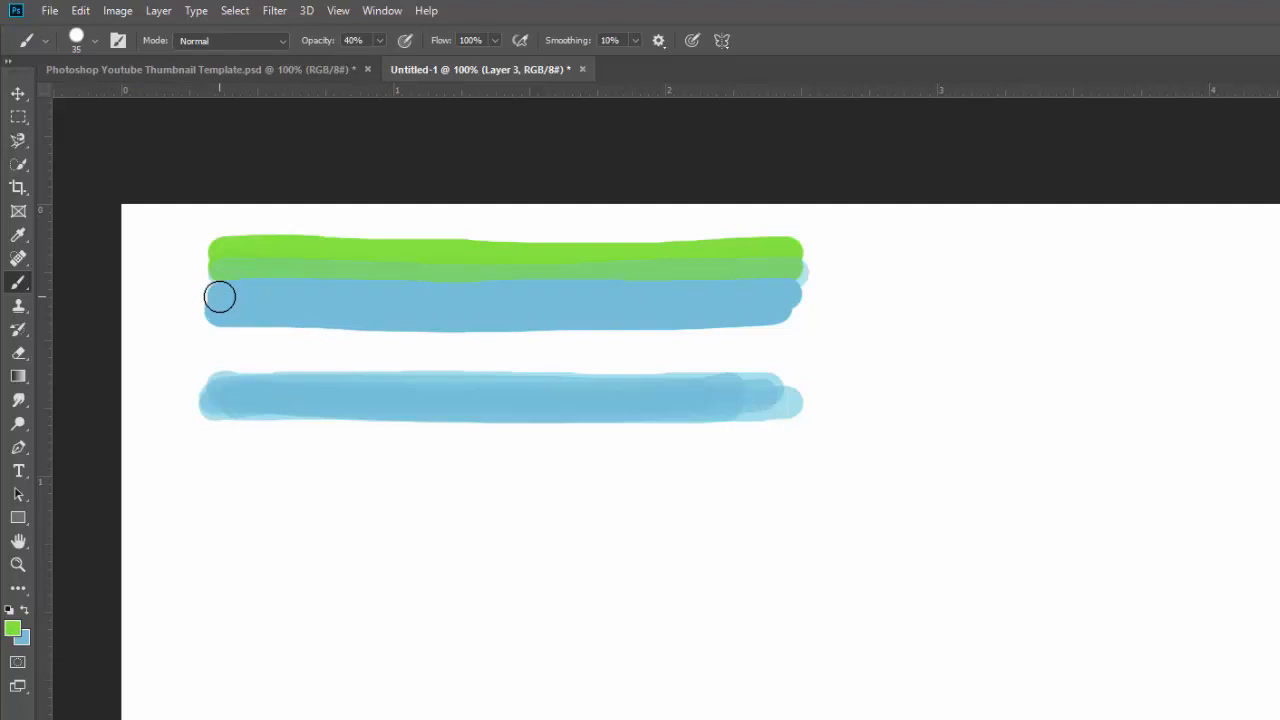
pyautogui.moveTo(220, 295); pyautogui.dragTo(815, 288)
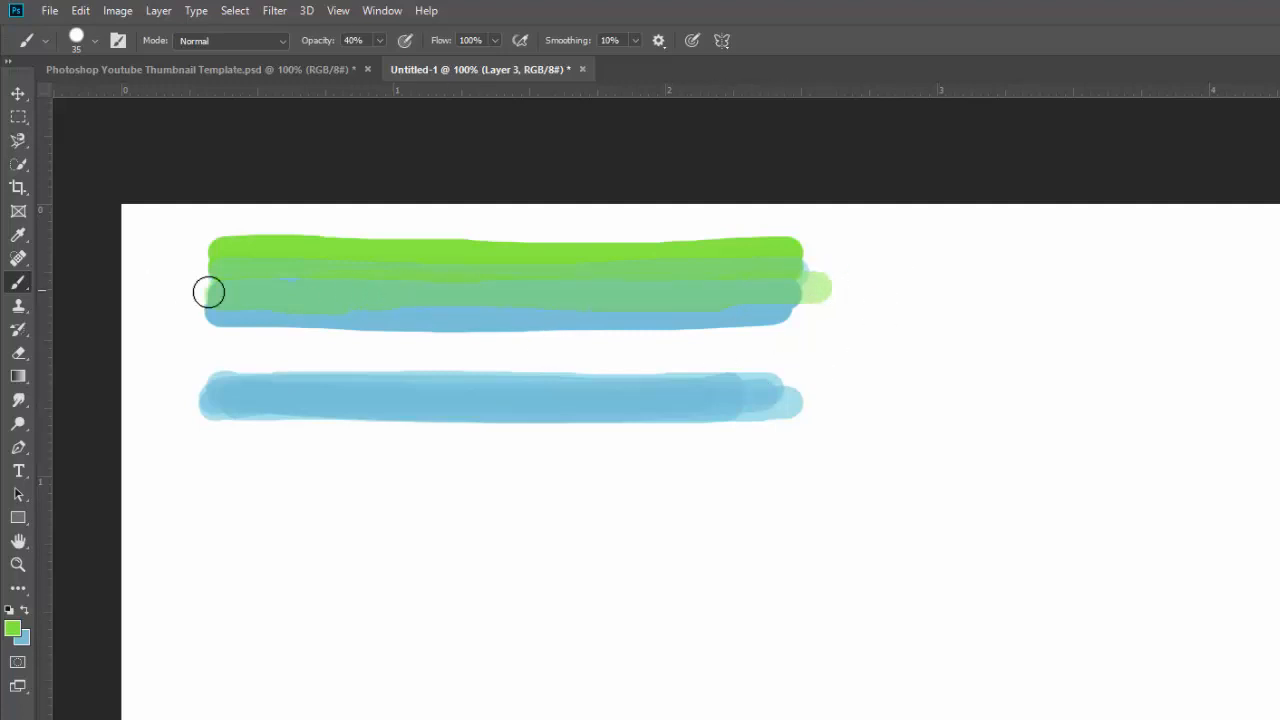
pyautogui.press('x')
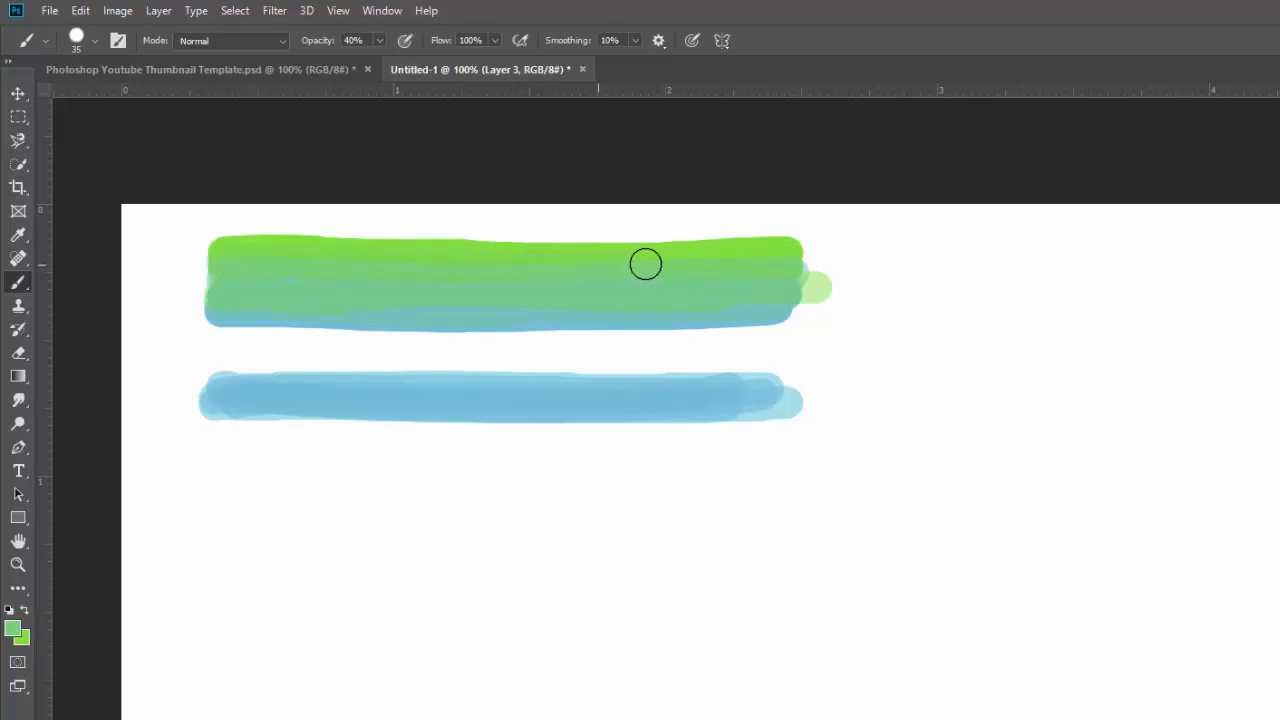
pyautogui.click(808, 260)
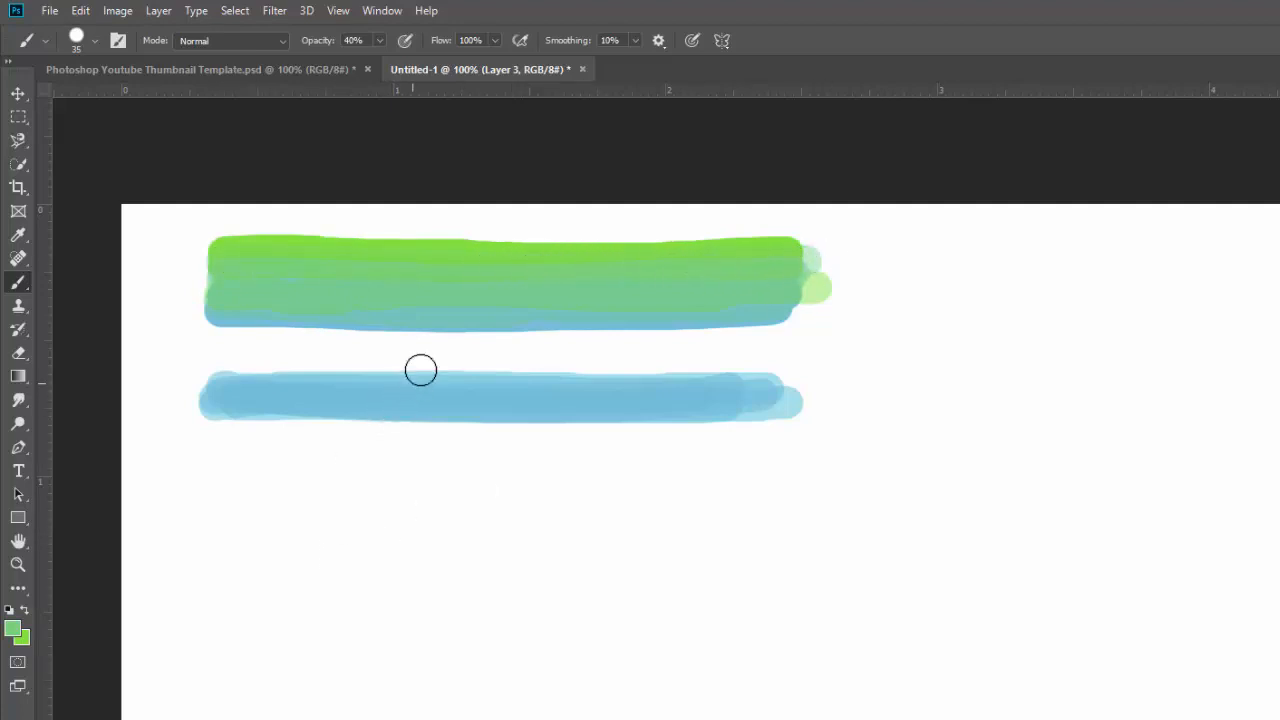
pyautogui.keyDown('alt'); pyautogui.click(443, 296); pyautogui.keyUp('alt')
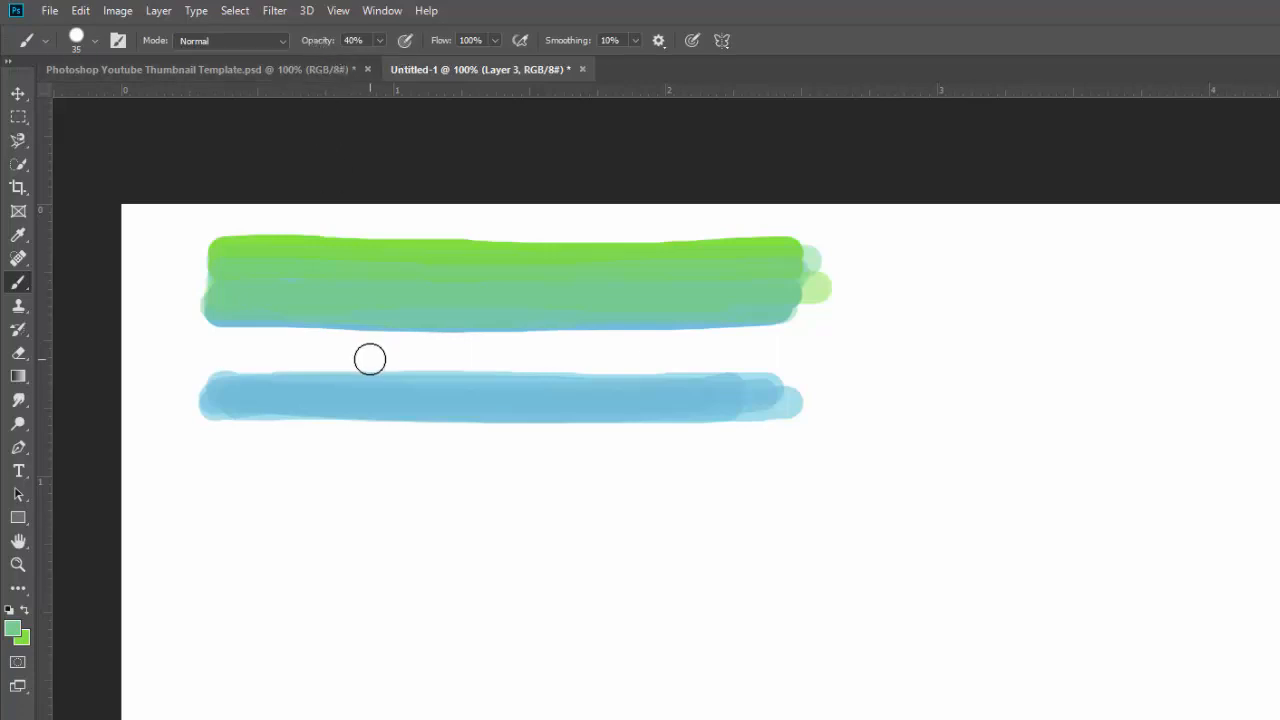
# Paint a patch of overlapping strokes in the sampled blended green at 40% opacity below the blue strokes
pyautogui.click(242, 487)
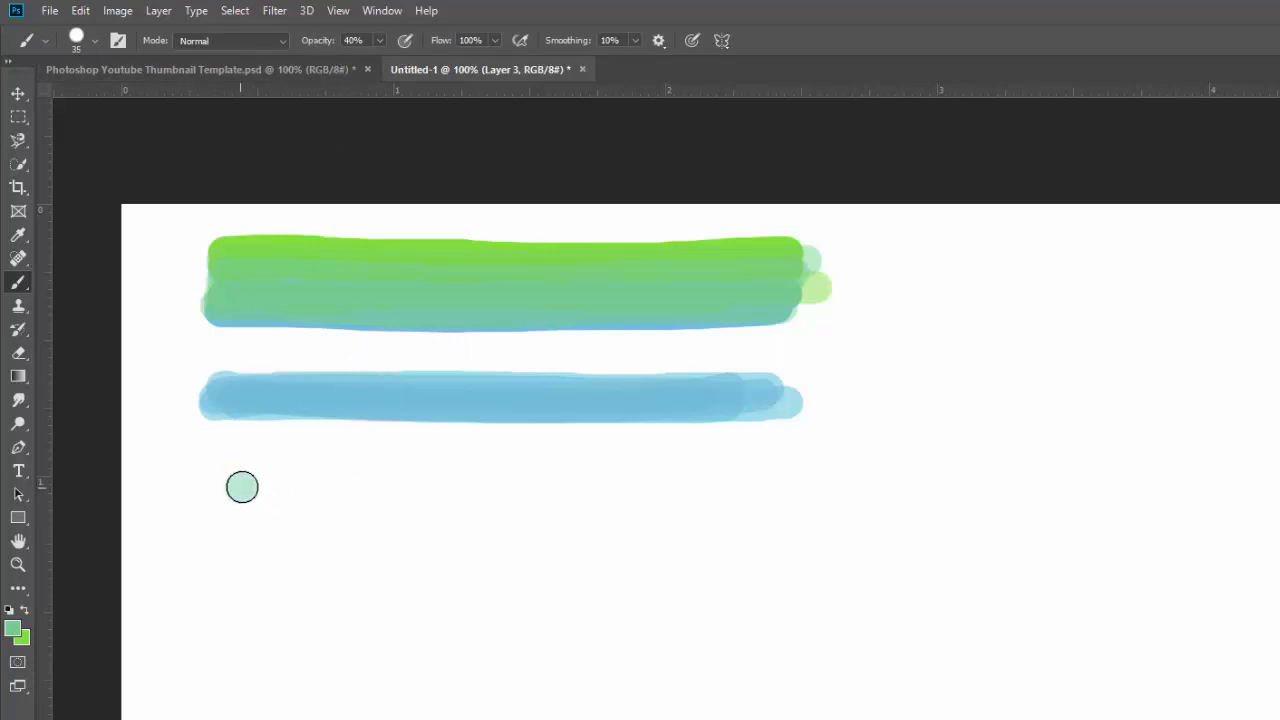
pyautogui.moveTo(242, 487); pyautogui.dragTo(700, 497)
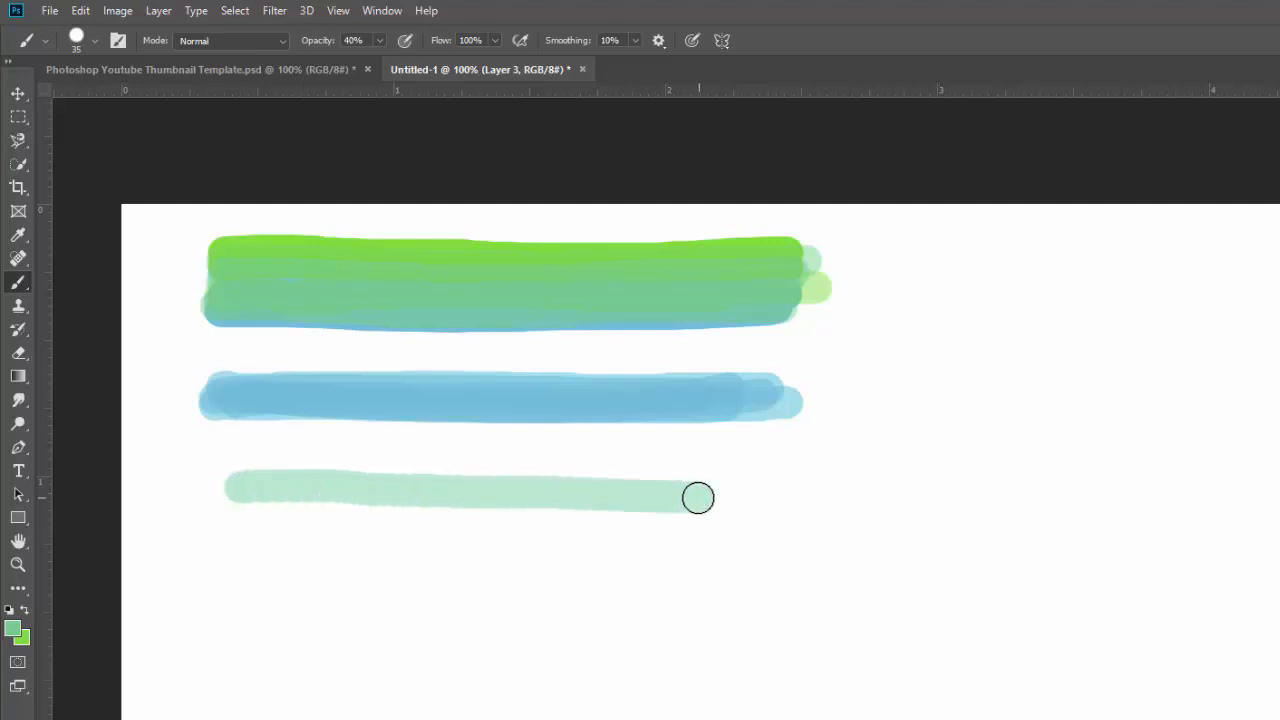
pyautogui.moveTo(699, 497)
pyautogui.mouseDown()
pyautogui.moveTo(329, 489)
pyautogui.moveTo(243, 500)
pyautogui.moveTo(651, 506)
pyautogui.moveTo(606, 477)
pyautogui.moveTo(483, 478)
pyautogui.mouseUp()
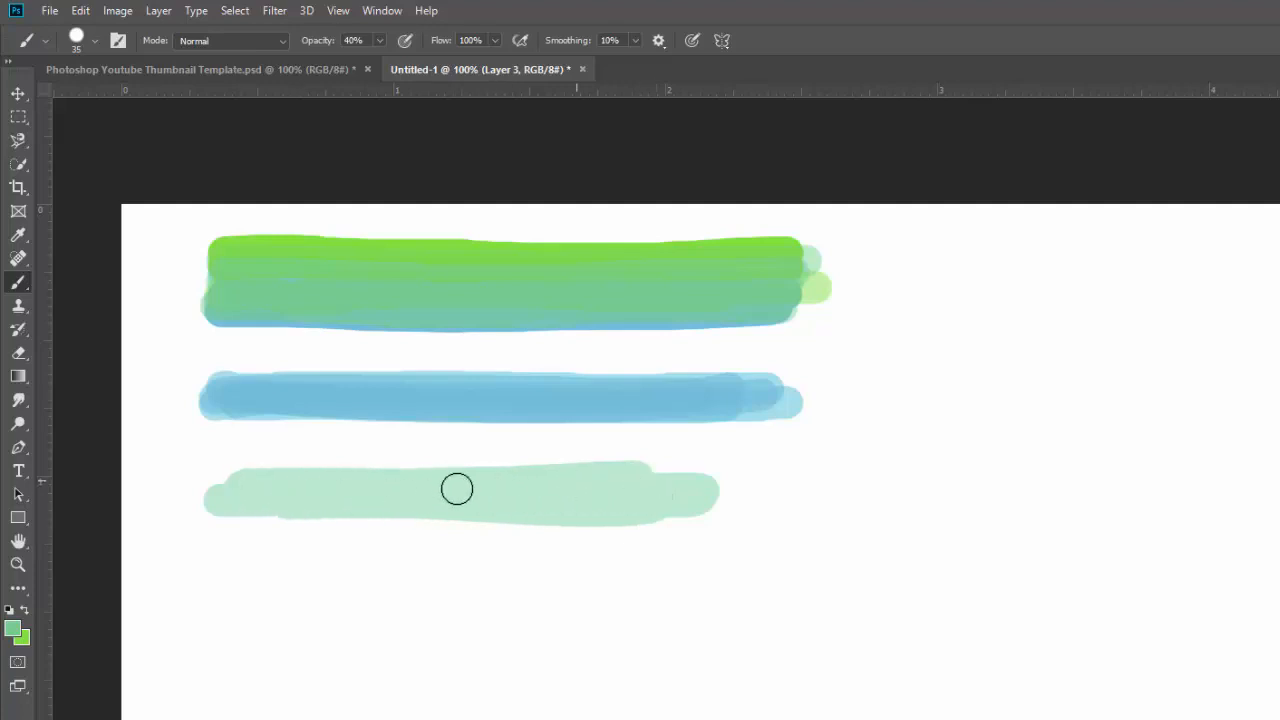
pyautogui.moveTo(373, 497)
pyautogui.mouseDown()
pyautogui.moveTo(448, 520)
pyautogui.moveTo(302, 514)
pyautogui.moveTo(656, 523)
pyautogui.moveTo(277, 524)
pyautogui.moveTo(592, 529)
pyautogui.mouseUp()
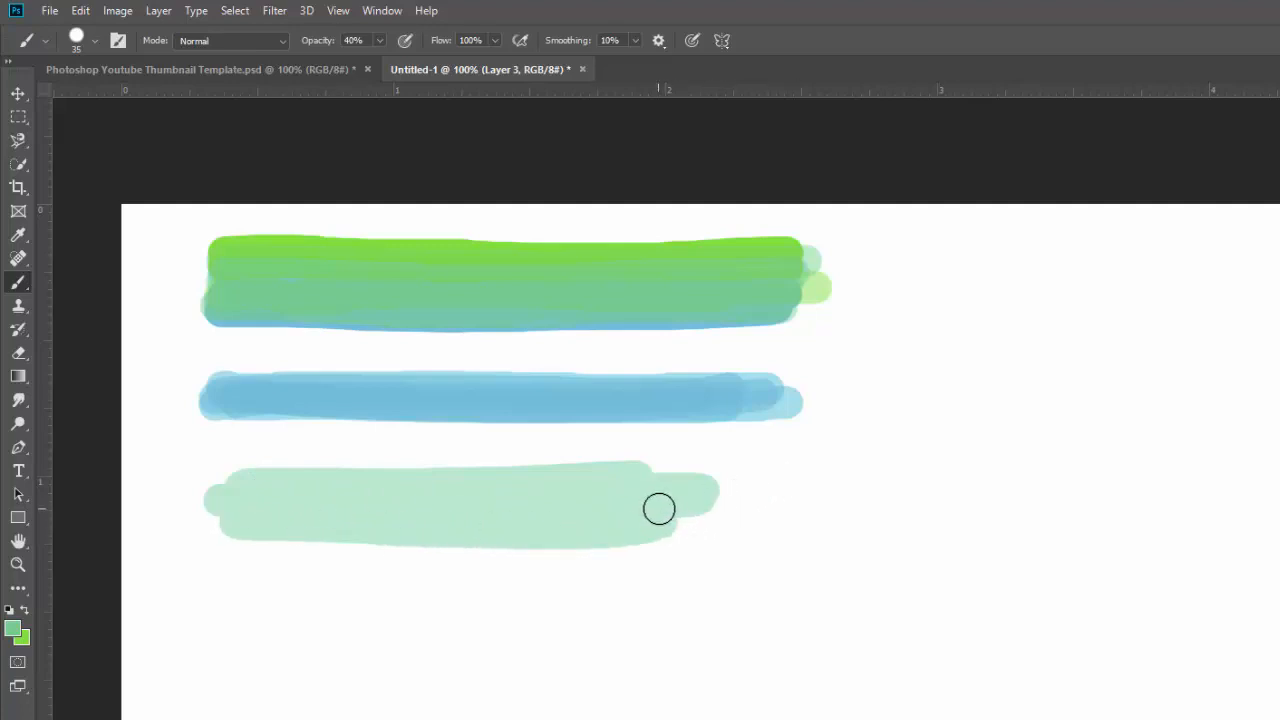
pyautogui.moveTo(656, 511); pyautogui.dragTo(257, 503)
pyautogui.moveTo(500, 505)
pyautogui.mouseDown()
pyautogui.moveTo(631, 486)
pyautogui.moveTo(515, 484)
pyautogui.mouseUp()
pyautogui.moveTo(427, 494)
pyautogui.mouseDown()
pyautogui.moveTo(641, 481)
pyautogui.moveTo(238, 485)
pyautogui.moveTo(231, 517)
pyautogui.moveTo(325, 534)
pyautogui.moveTo(572, 534)
pyautogui.moveTo(681, 513)
pyautogui.moveTo(682, 488)
pyautogui.moveTo(318, 470)
pyautogui.moveTo(230, 500)
pyautogui.moveTo(327, 549)
pyautogui.moveTo(449, 569)
pyautogui.mouseUp()
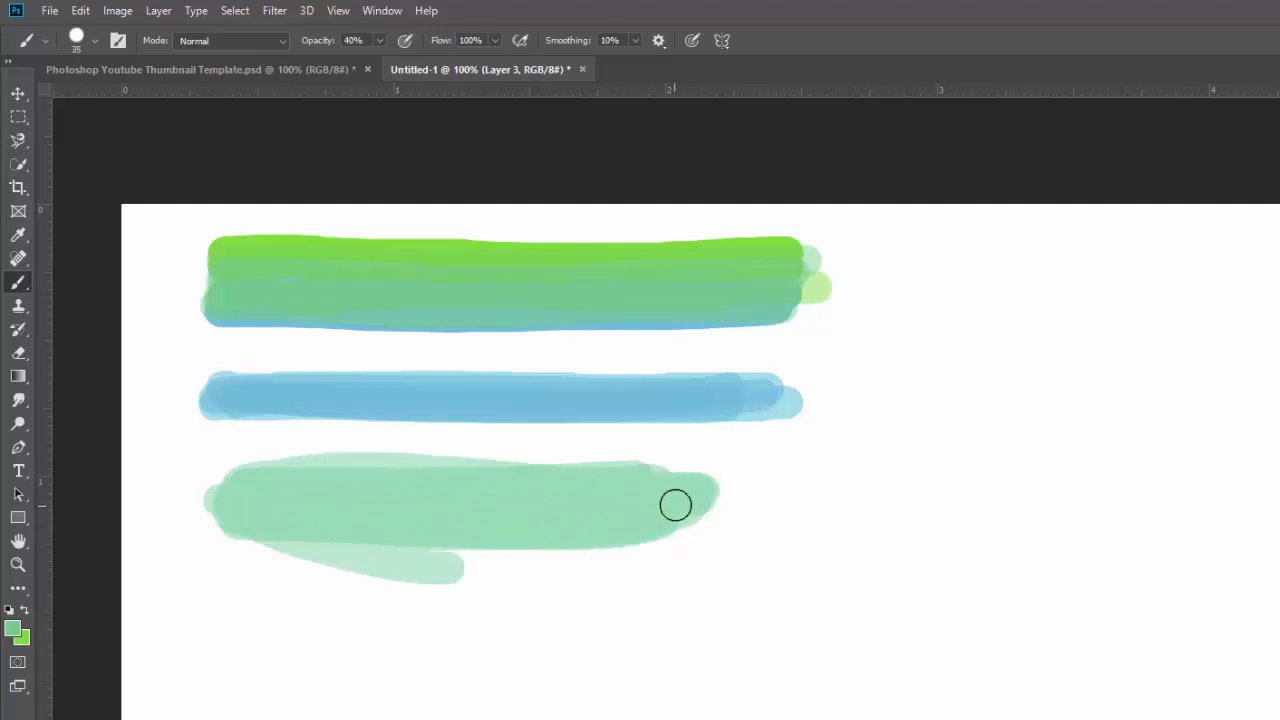
pyautogui.moveTo(674, 503)
pyautogui.mouseDown()
pyautogui.moveTo(242, 501)
pyautogui.moveTo(446, 525)
pyautogui.moveTo(683, 499)
pyautogui.moveTo(448, 512)
pyautogui.moveTo(248, 497)
pyautogui.moveTo(694, 534)
pyautogui.mouseUp()
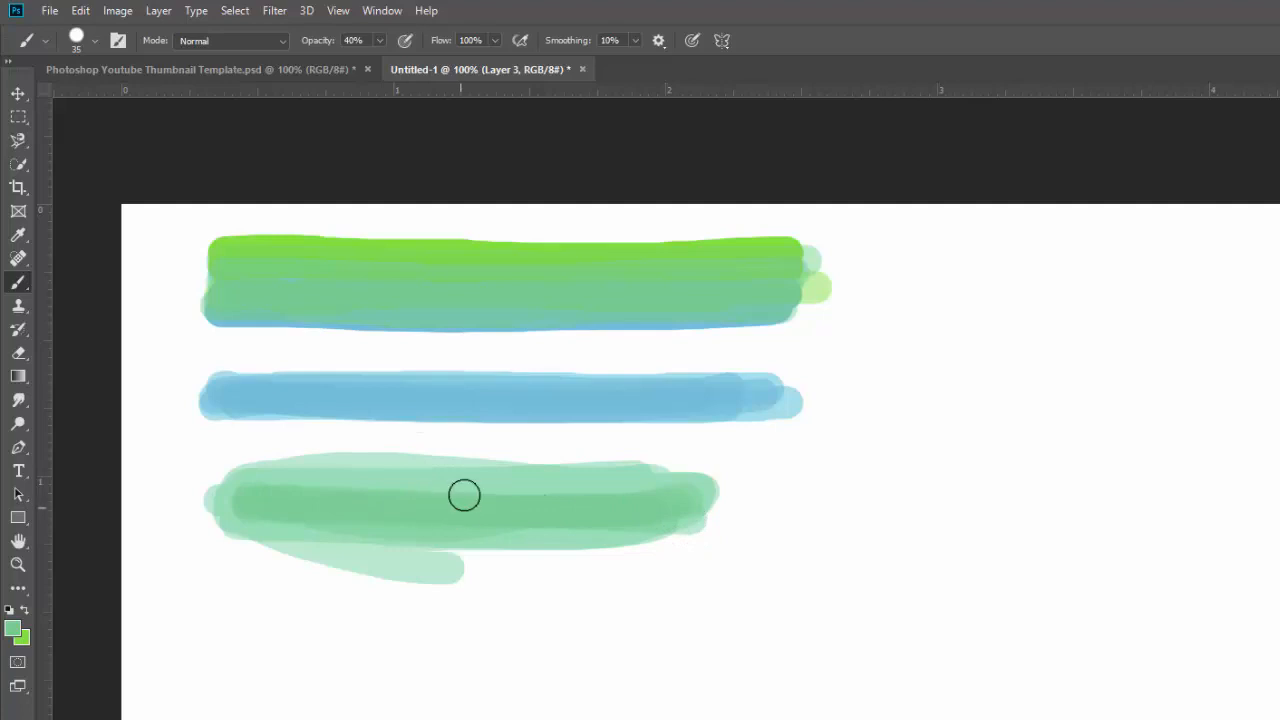
# Restore the opacity to 100% and paint two bright green patches, one at 10% flow and one at 5% flow
pyautogui.click(346, 44)
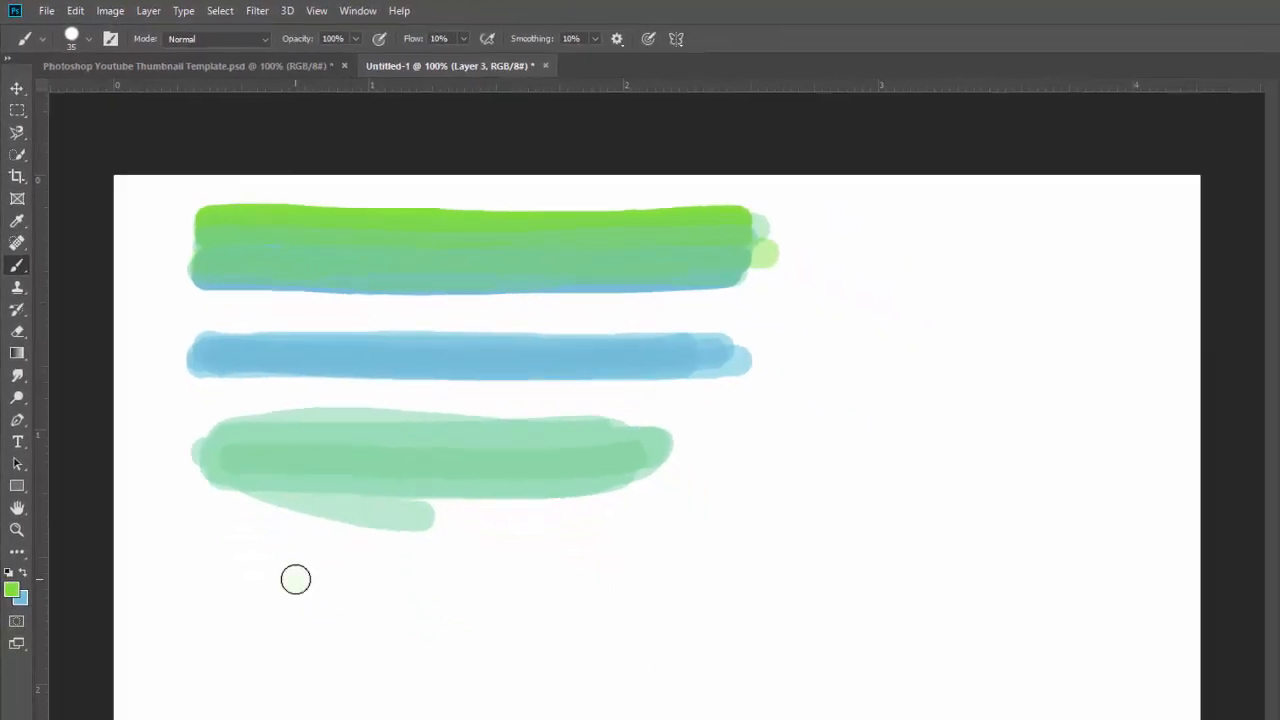
pyautogui.moveTo(295, 580)
pyautogui.mouseDown()
pyautogui.moveTo(421, 575)
pyautogui.moveTo(302, 594)
pyautogui.moveTo(414, 596)
pyautogui.moveTo(301, 607)
pyautogui.moveTo(423, 603)
pyautogui.moveTo(341, 631)
pyautogui.moveTo(300, 624)
pyautogui.moveTo(432, 629)
pyautogui.moveTo(358, 658)
pyautogui.moveTo(308, 655)
pyautogui.moveTo(419, 663)
pyautogui.moveTo(452, 649)
pyautogui.moveTo(339, 697)
pyautogui.moveTo(303, 689)
pyautogui.moveTo(367, 703)
pyautogui.moveTo(435, 690)
pyautogui.mouseUp()
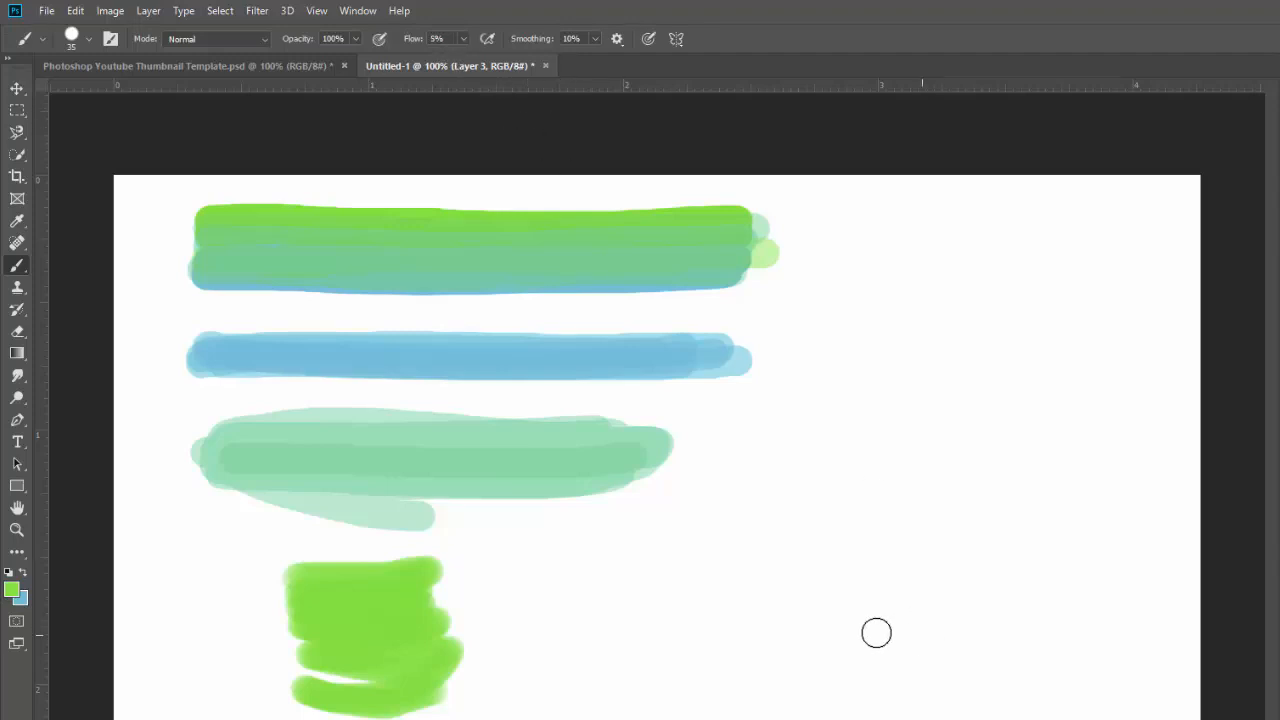
pyautogui.moveTo(518, 552)
pyautogui.mouseDown()
pyautogui.moveTo(597, 569)
pyautogui.moveTo(656, 550)
pyautogui.moveTo(592, 583)
pyautogui.moveTo(522, 574)
pyautogui.moveTo(579, 598)
pyautogui.moveTo(653, 574)
pyautogui.moveTo(620, 607)
pyautogui.moveTo(524, 604)
pyautogui.moveTo(591, 630)
pyautogui.moveTo(648, 603)
pyautogui.moveTo(629, 631)
pyautogui.moveTo(597, 641)
pyautogui.moveTo(527, 640)
pyautogui.moveTo(587, 659)
pyautogui.moveTo(651, 631)
pyautogui.moveTo(635, 651)
pyautogui.moveTo(579, 666)
pyautogui.moveTo(532, 662)
pyautogui.moveTo(578, 685)
pyautogui.moveTo(637, 669)
pyautogui.moveTo(644, 657)
pyautogui.moveTo(545, 637)
pyautogui.mouseUp()
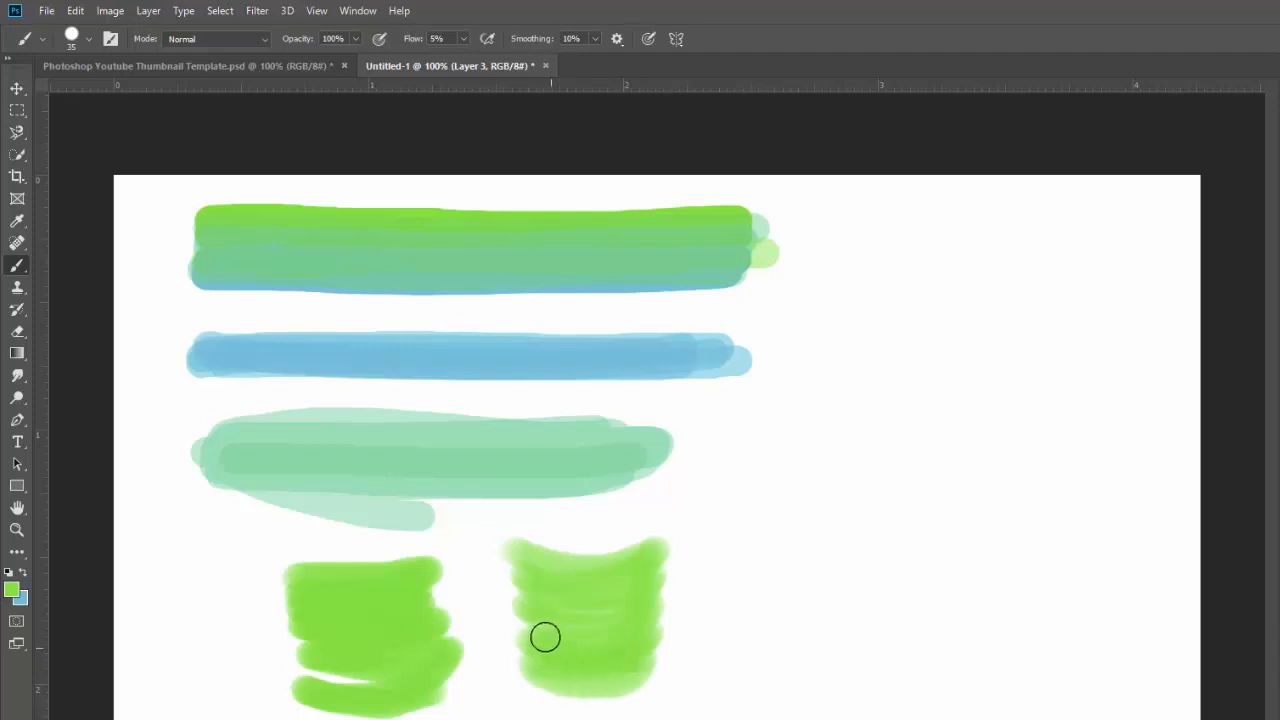
pyautogui.moveTo(643, 612)
pyautogui.mouseDown()
pyautogui.moveTo(597, 624)
pyautogui.moveTo(531, 588)
pyautogui.moveTo(617, 599)
pyautogui.moveTo(648, 565)
pyautogui.moveTo(554, 570)
pyautogui.moveTo(514, 541)
pyautogui.moveTo(551, 563)
pyautogui.moveTo(616, 559)
pyautogui.moveTo(645, 539)
pyautogui.moveTo(532, 543)
pyautogui.moveTo(642, 537)
pyautogui.moveTo(627, 568)
pyautogui.moveTo(563, 585)
pyautogui.mouseUp()
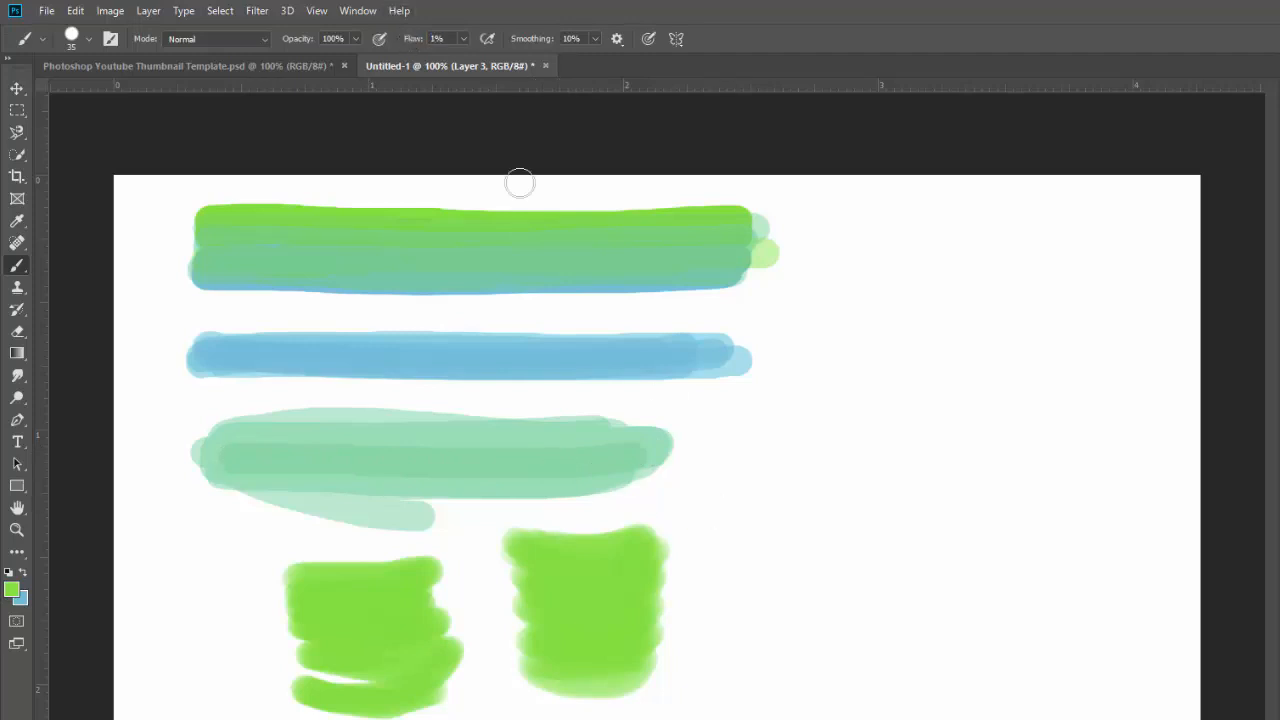
# Set the flow to 1% and build up a third green patch beside the other two
pyautogui.moveTo(694, 514)
pyautogui.mouseDown()
pyautogui.moveTo(734, 534)
pyautogui.moveTo(808, 532)
pyautogui.moveTo(838, 516)
pyautogui.moveTo(793, 543)
pyautogui.moveTo(718, 535)
pyautogui.moveTo(808, 554)
pyautogui.moveTo(828, 537)
pyautogui.moveTo(796, 558)
pyautogui.moveTo(707, 542)
pyautogui.moveTo(739, 572)
pyautogui.moveTo(793, 577)
pyautogui.moveTo(829, 558)
pyautogui.moveTo(810, 578)
pyautogui.moveTo(745, 585)
pyautogui.moveTo(716, 572)
pyautogui.moveTo(773, 599)
pyautogui.moveTo(824, 571)
pyautogui.moveTo(777, 607)
pyautogui.moveTo(716, 593)
pyautogui.moveTo(784, 614)
pyautogui.moveTo(826, 592)
pyautogui.moveTo(791, 617)
pyautogui.moveTo(715, 615)
pyautogui.moveTo(788, 639)
pyautogui.moveTo(831, 612)
pyautogui.moveTo(808, 627)
pyautogui.moveTo(722, 630)
pyautogui.moveTo(777, 658)
pyautogui.moveTo(829, 642)
pyautogui.moveTo(807, 662)
pyautogui.moveTo(737, 667)
pyautogui.moveTo(709, 646)
pyautogui.moveTo(782, 684)
pyautogui.moveTo(831, 656)
pyautogui.moveTo(802, 682)
pyautogui.moveTo(710, 674)
pyautogui.moveTo(770, 704)
pyautogui.moveTo(842, 682)
pyautogui.moveTo(816, 691)
pyautogui.moveTo(724, 670)
pyautogui.moveTo(720, 655)
pyautogui.moveTo(765, 671)
pyautogui.moveTo(814, 644)
pyautogui.mouseUp()
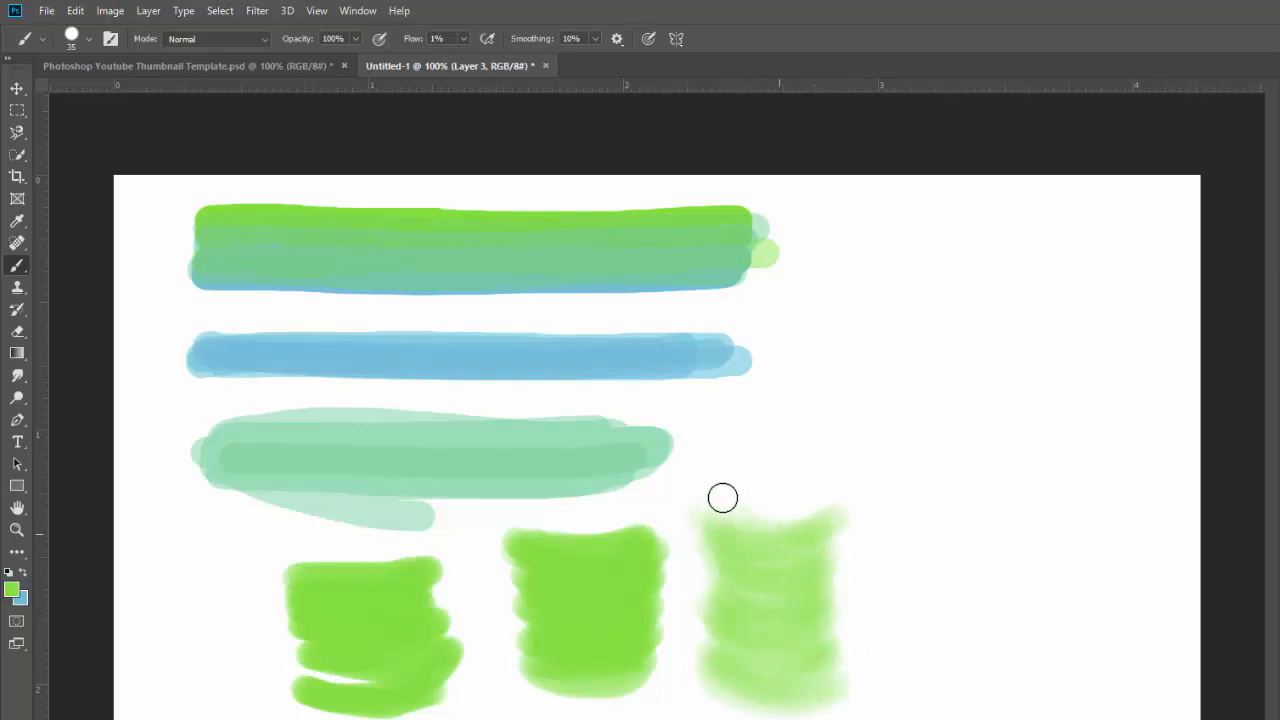
pyautogui.moveTo(722, 497)
pyautogui.mouseDown()
pyautogui.moveTo(792, 513)
pyautogui.moveTo(745, 519)
pyautogui.mouseUp()
pyautogui.moveTo(713, 520)
pyautogui.mouseDown()
pyautogui.moveTo(768, 532)
pyautogui.moveTo(820, 516)
pyautogui.moveTo(791, 541)
pyautogui.moveTo(715, 526)
pyautogui.moveTo(778, 560)
pyautogui.moveTo(808, 538)
pyautogui.moveTo(772, 578)
pyautogui.moveTo(712, 569)
pyautogui.moveTo(787, 592)
pyautogui.moveTo(820, 573)
pyautogui.moveTo(783, 596)
pyautogui.moveTo(717, 585)
pyautogui.moveTo(794, 616)
pyautogui.moveTo(829, 591)
pyautogui.moveTo(777, 631)
pyautogui.moveTo(725, 626)
pyautogui.moveTo(797, 617)
pyautogui.moveTo(793, 630)
pyautogui.moveTo(699, 622)
pyautogui.moveTo(720, 644)
pyautogui.moveTo(798, 649)
pyautogui.moveTo(804, 664)
pyautogui.moveTo(729, 656)
pyautogui.moveTo(781, 684)
pyautogui.moveTo(801, 603)
pyautogui.moveTo(746, 540)
pyautogui.moveTo(721, 545)
pyautogui.moveTo(783, 572)
pyautogui.mouseUp()
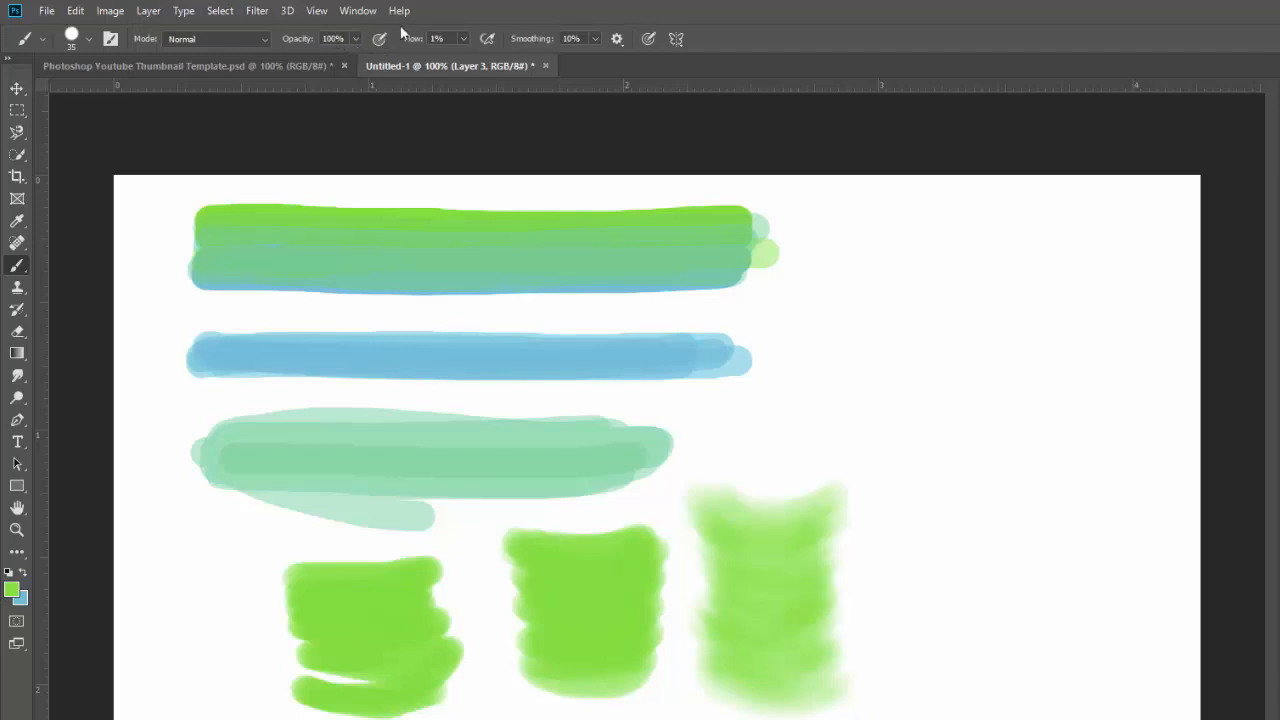
# Restore the flow to 100% and compare freehand downward green strokes painted at 10% and 100% smoothing
pyautogui.moveTo(415, 43); pyautogui.dragTo(502, 36)
pyautogui.moveTo(857, 212); pyautogui.dragTo(992, 532)
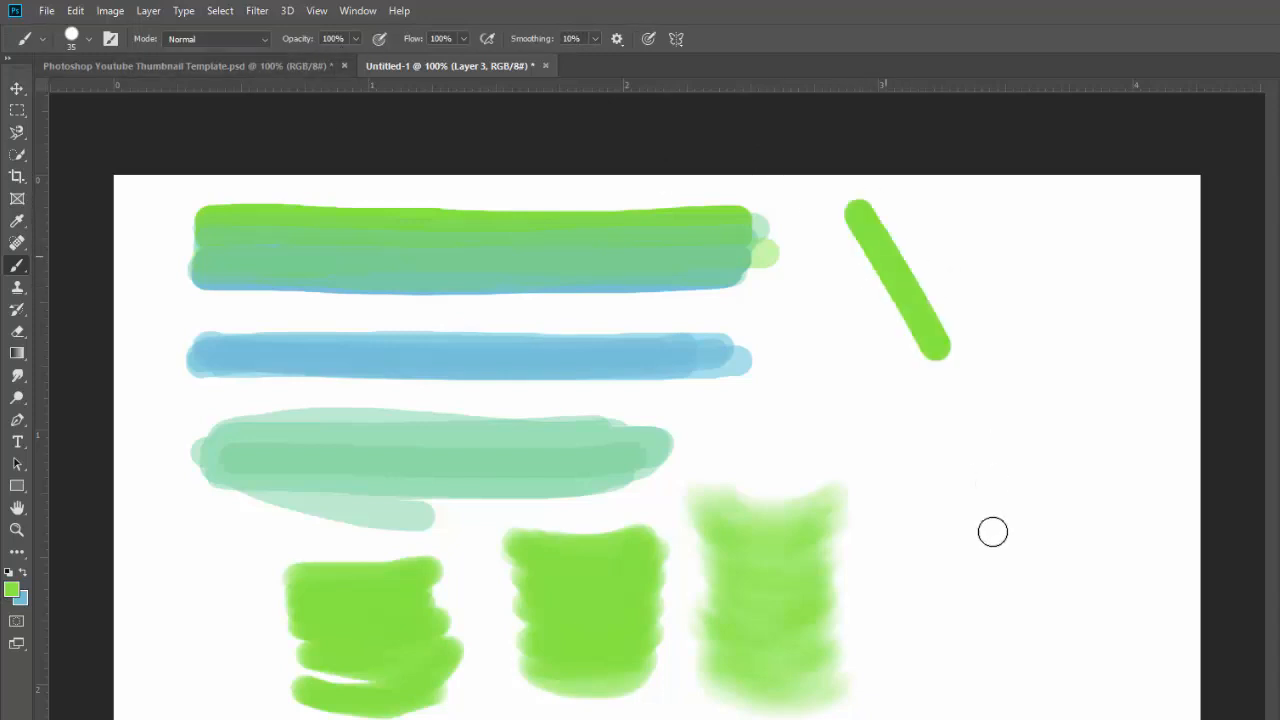
pyautogui.moveTo(968, 232)
pyautogui.mouseDown()
pyautogui.moveTo(1010, 264)
pyautogui.moveTo(1036, 318)
pyautogui.moveTo(1066, 538)
pyautogui.mouseUp()
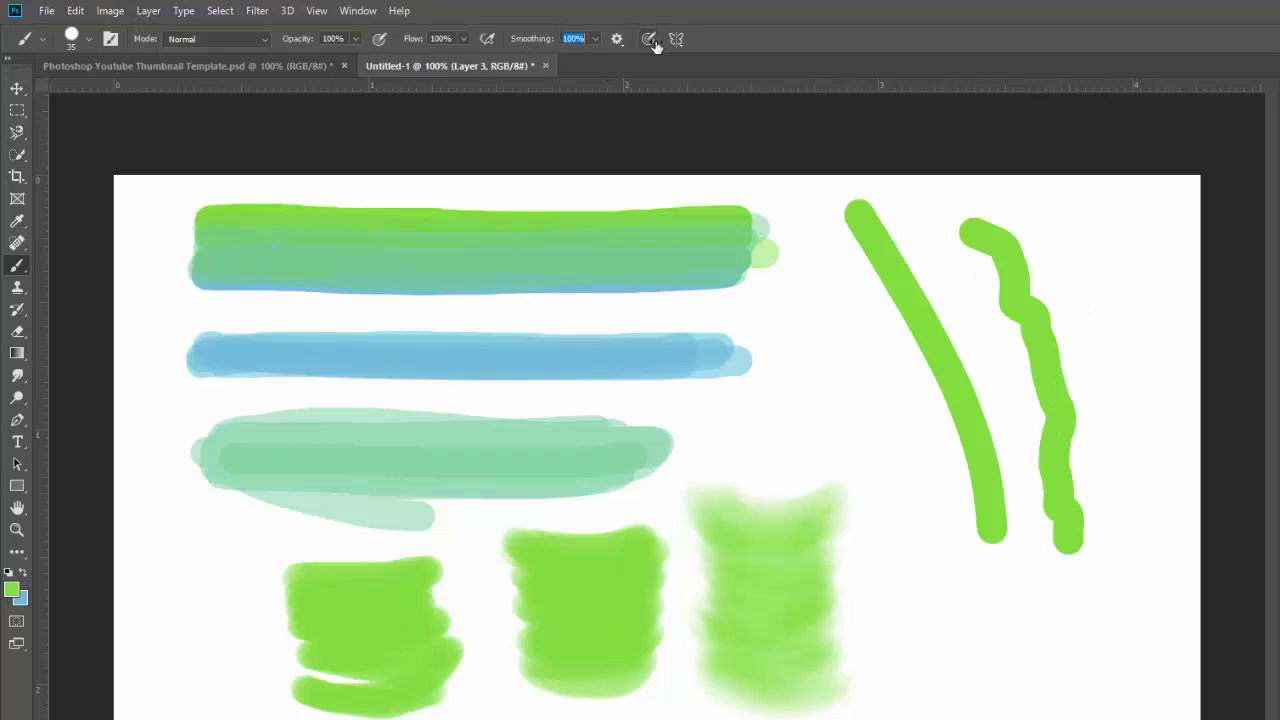
pyautogui.moveTo(857, 334)
pyautogui.mouseDown()
pyautogui.moveTo(881, 441)
pyautogui.moveTo(904, 442)
pyautogui.moveTo(910, 461)
pyautogui.moveTo(885, 487)
pyautogui.moveTo(920, 512)
pyautogui.moveTo(907, 570)
pyautogui.moveTo(938, 628)
pyautogui.moveTo(946, 697)
pyautogui.mouseUp()
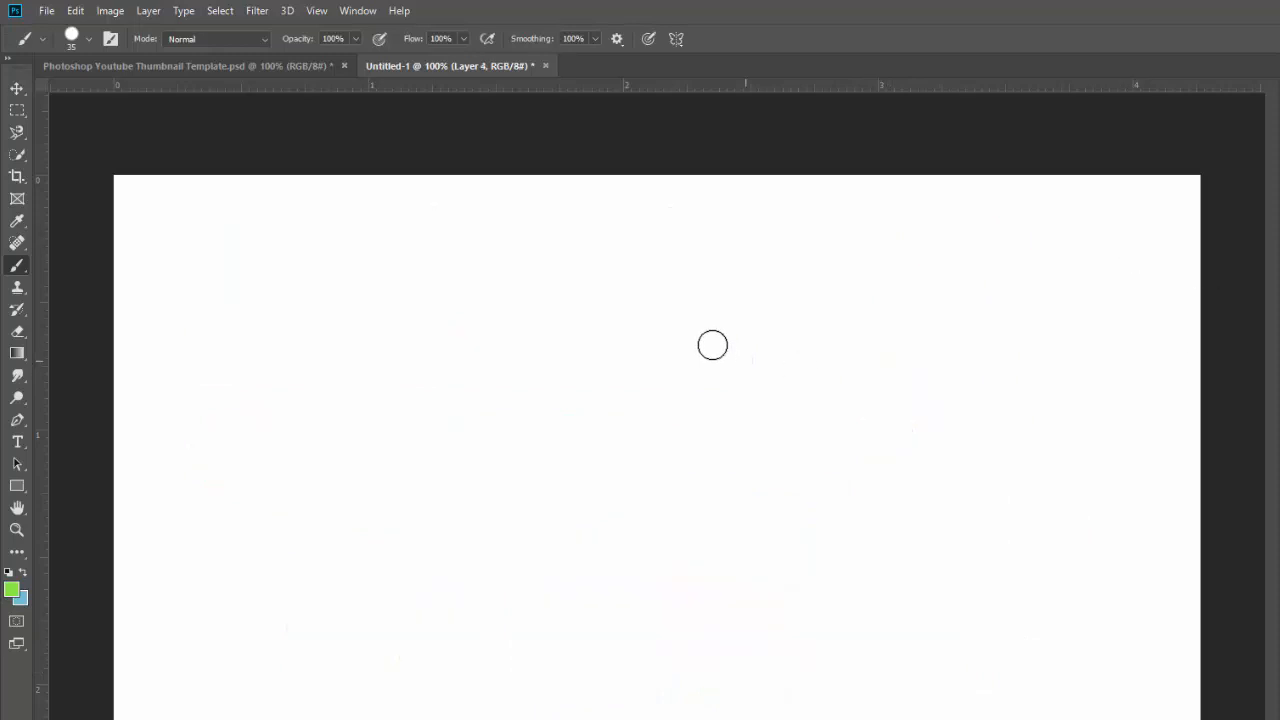
# On Layer 4, paint a wavy green line at 100% smoothing and another below it at 0% smoothing
pyautogui.moveTo(180, 300); pyautogui.dragTo(272, 290)
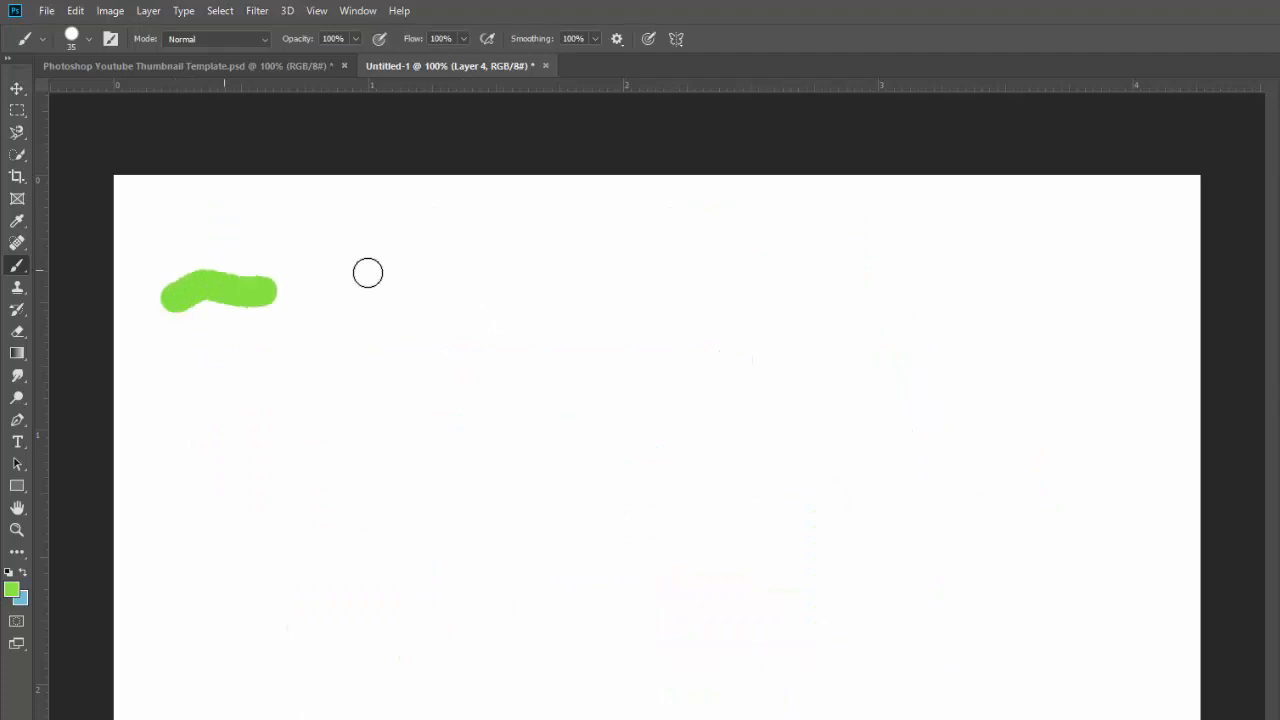
pyautogui.moveTo(367, 273)
pyautogui.mouseDown()
pyautogui.moveTo(503, 314)
pyautogui.moveTo(834, 260)
pyautogui.moveTo(1068, 306)
pyautogui.moveTo(1103, 291)
pyautogui.moveTo(1072, 303)
pyautogui.mouseUp()
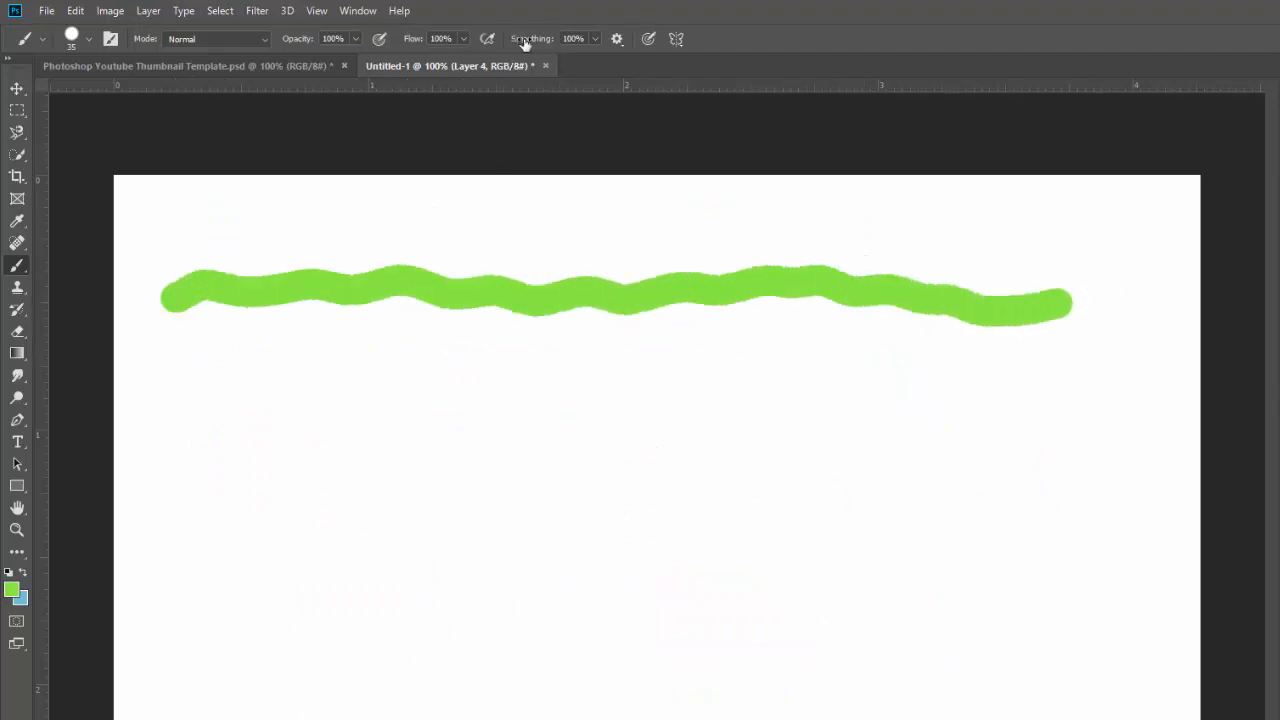
pyautogui.moveTo(525, 44); pyautogui.dragTo(456, 52)
pyautogui.moveTo(166, 375)
pyautogui.mouseDown()
pyautogui.moveTo(231, 363)
pyautogui.moveTo(310, 384)
pyautogui.moveTo(413, 368)
pyautogui.moveTo(577, 393)
pyautogui.moveTo(844, 381)
pyautogui.moveTo(1088, 401)
pyautogui.mouseUp()
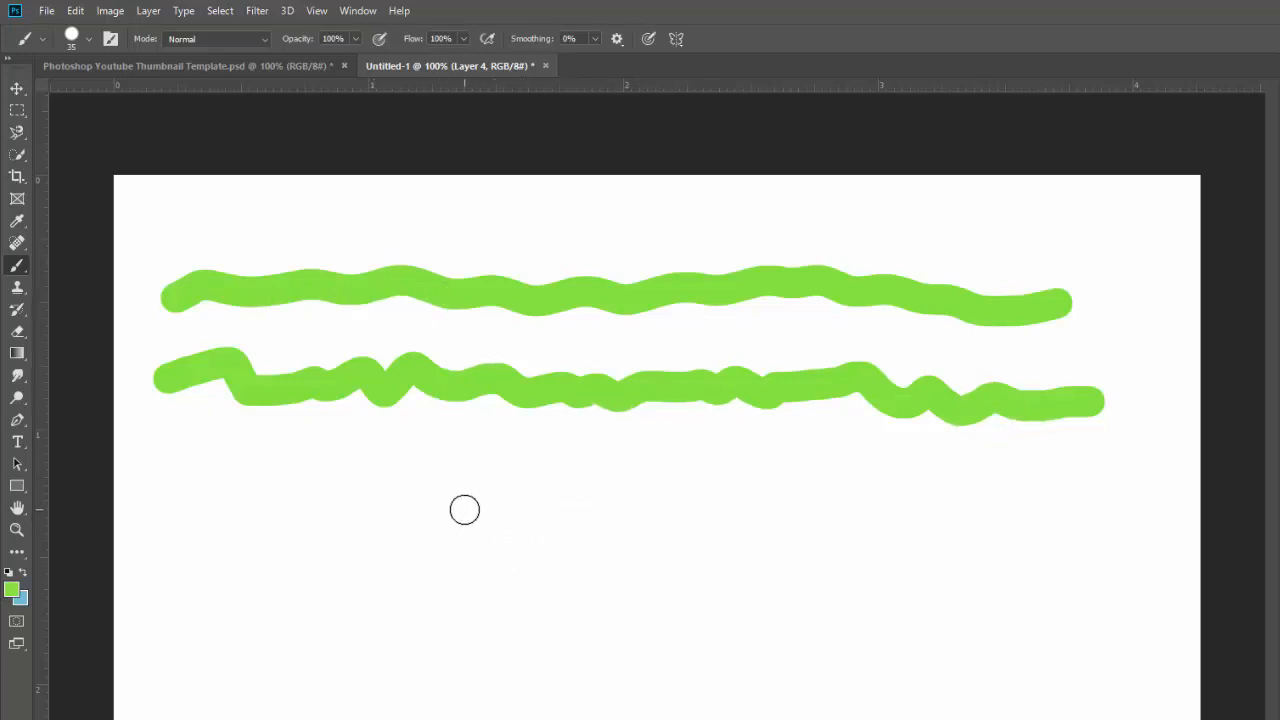
# On Layer 4, handwrite a first name in green below the two wavy lines at 0% smoothing
pyautogui.moveTo(489, 505)
pyautogui.mouseDown()
pyautogui.moveTo(361, 484)
pyautogui.moveTo(413, 575)
pyautogui.moveTo(322, 640)
pyautogui.mouseUp()
pyautogui.moveTo(545, 485); pyautogui.dragTo(523, 611)
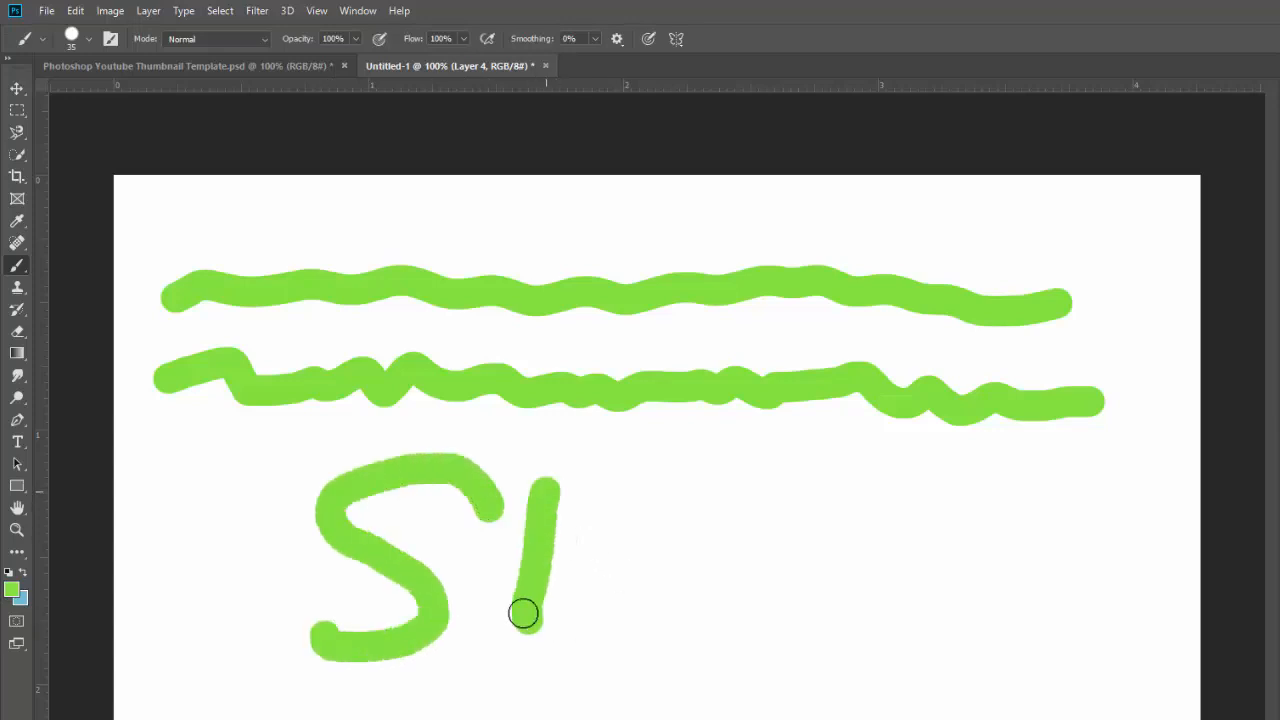
pyautogui.moveTo(486, 557)
pyautogui.mouseDown()
pyautogui.moveTo(613, 576)
pyautogui.moveTo(687, 626)
pyautogui.moveTo(717, 576)
pyautogui.moveTo(779, 658)
pyautogui.moveTo(863, 549)
pyautogui.mouseUp()
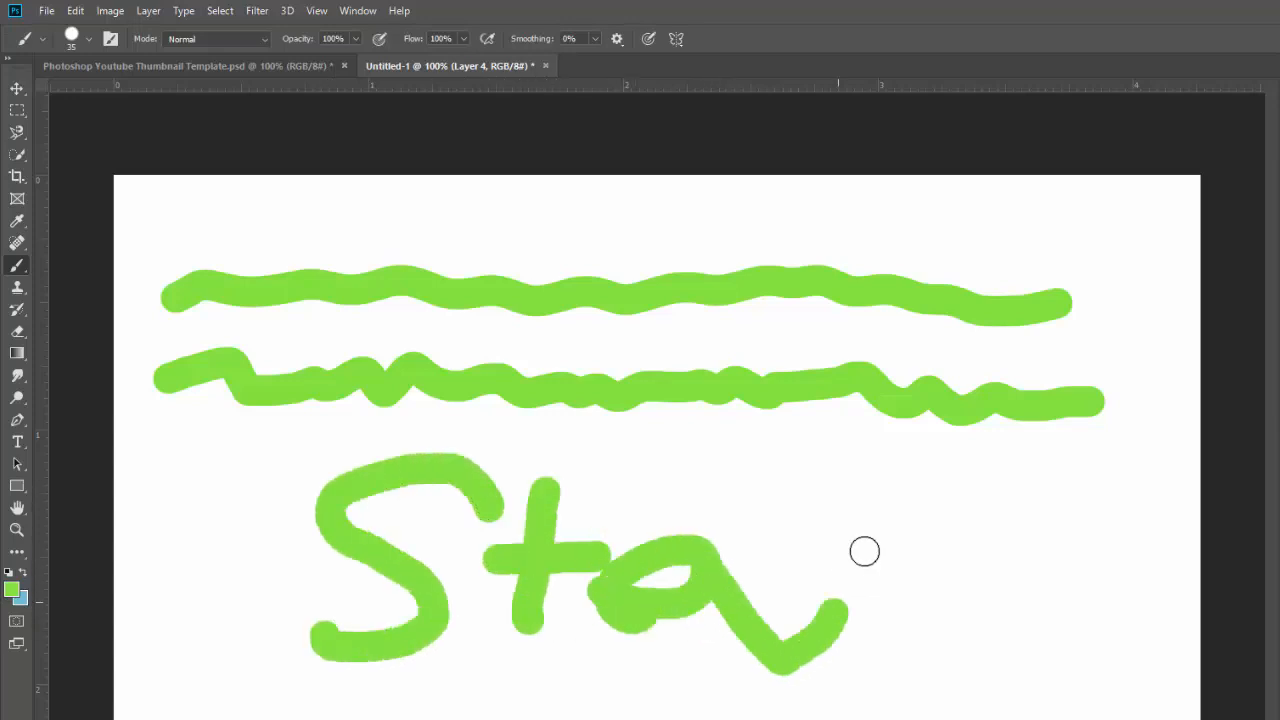
pyautogui.moveTo(897, 603)
pyautogui.mouseDown()
pyautogui.moveTo(1029, 606)
pyautogui.moveTo(1017, 677)
pyautogui.mouseUp()
pyautogui.moveTo(629, 623); pyautogui.dragTo(700, 662)
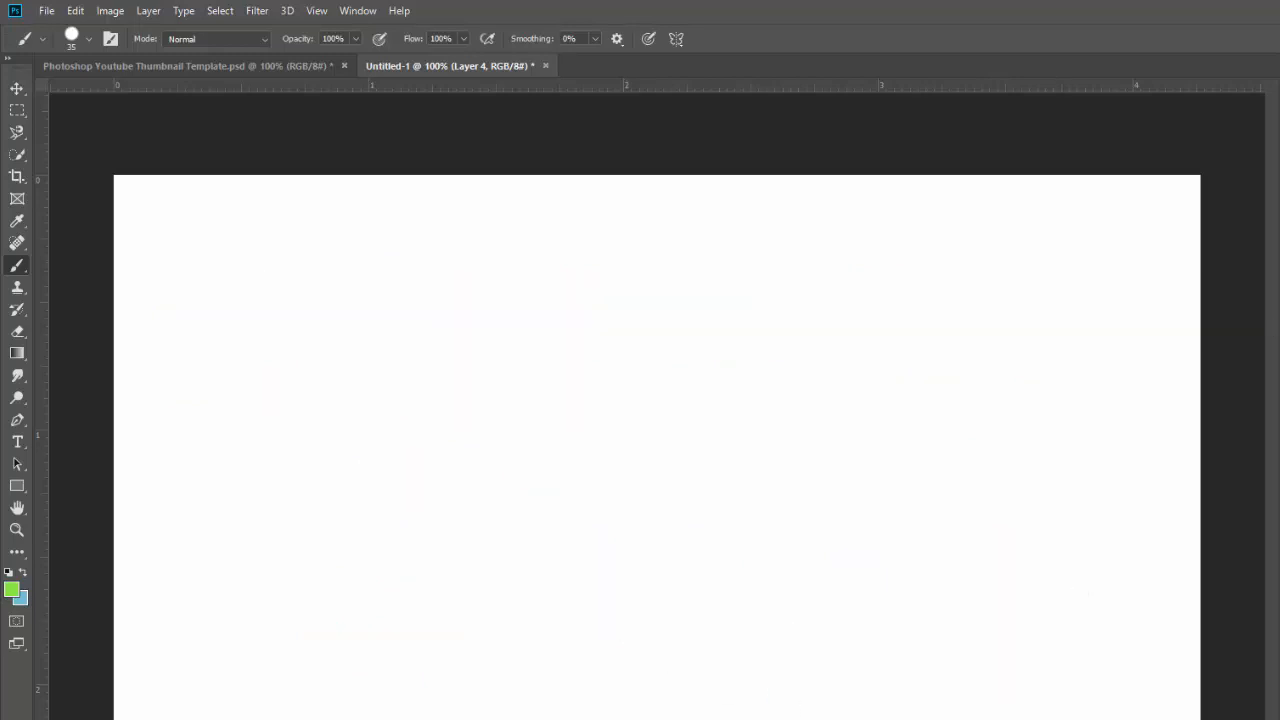
# On Layer 5, handwrite the first name in large green letters across the upper canvas at 0% smoothing
pyautogui.moveTo(414, 246)
pyautogui.mouseDown()
pyautogui.moveTo(286, 226)
pyautogui.moveTo(388, 378)
pyautogui.mouseUp()
pyautogui.moveTo(269, 386); pyautogui.dragTo(232, 358)
pyautogui.moveTo(471, 229); pyautogui.dragTo(480, 385)
pyautogui.moveTo(437, 291); pyautogui.dragTo(600, 303)
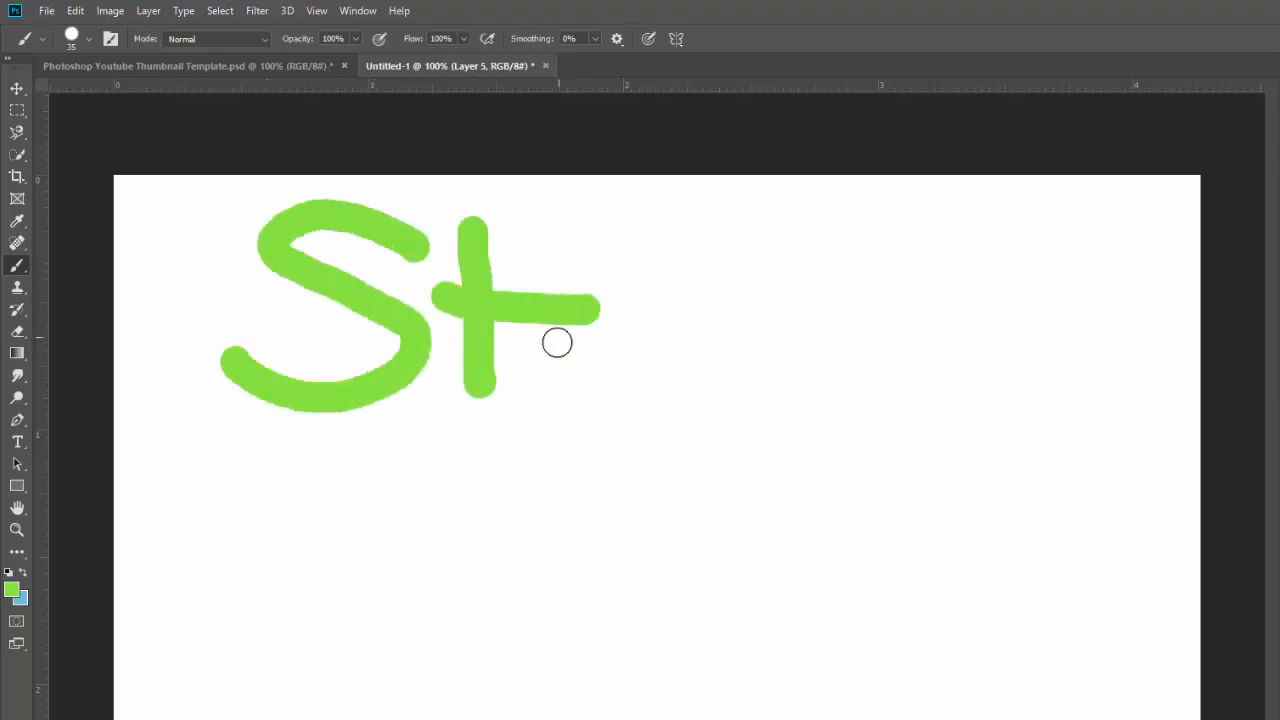
pyautogui.moveTo(557, 340)
pyautogui.mouseDown()
pyautogui.moveTo(678, 336)
pyautogui.moveTo(596, 387)
pyautogui.moveTo(686, 393)
pyautogui.mouseUp()
pyautogui.moveTo(702, 324); pyautogui.dragTo(844, 340)
pyautogui.moveTo(858, 373)
pyautogui.mouseDown()
pyautogui.moveTo(978, 348)
pyautogui.moveTo(848, 377)
pyautogui.moveTo(1028, 455)
pyautogui.mouseUp()
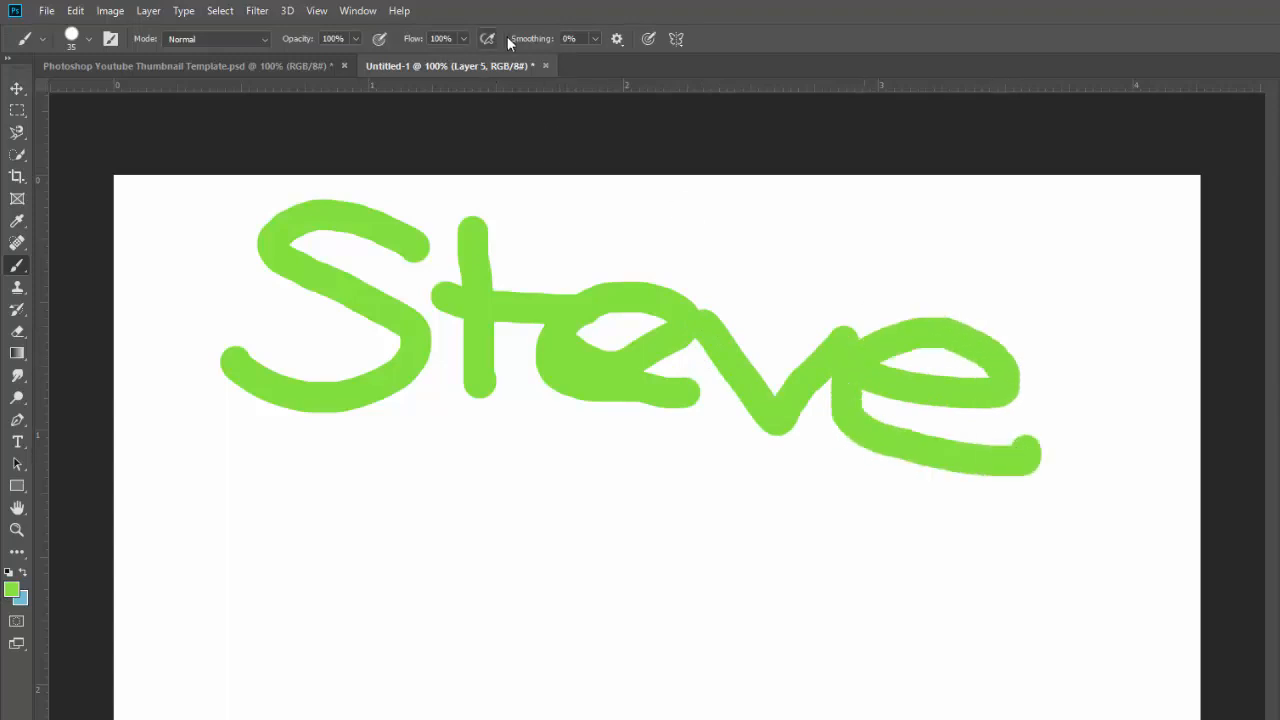
# At 100% smoothing, handwrite the same name below and underline the upper one with a stroke curving up around its end
pyautogui.moveTo(406, 520)
pyautogui.mouseDown()
pyautogui.moveTo(314, 471)
pyautogui.moveTo(255, 531)
pyautogui.moveTo(388, 606)
pyautogui.moveTo(350, 671)
pyautogui.moveTo(266, 658)
pyautogui.mouseUp()
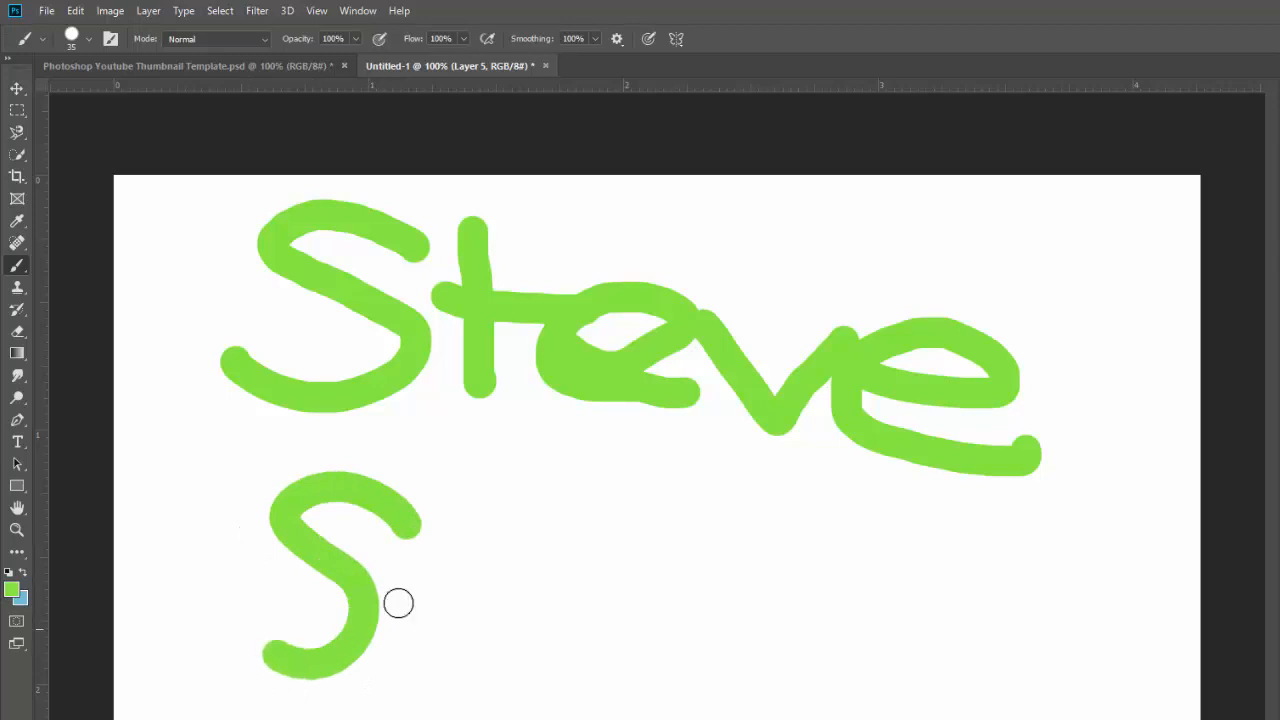
pyautogui.moveTo(491, 495); pyautogui.dragTo(456, 624)
pyautogui.moveTo(422, 561); pyautogui.dragTo(490, 570)
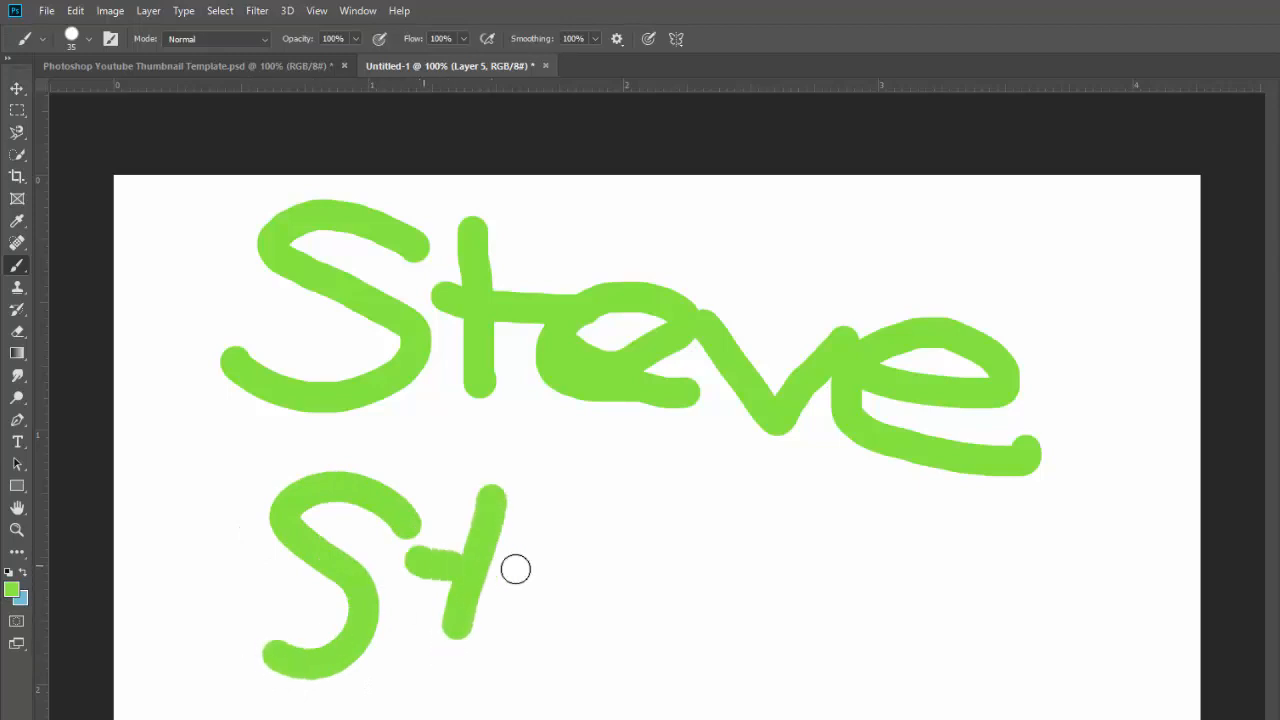
pyautogui.click(560, 600)
pyautogui.moveTo(610, 597)
pyautogui.mouseDown()
pyautogui.moveTo(548, 585)
pyautogui.moveTo(522, 645)
pyautogui.moveTo(549, 688)
pyautogui.moveTo(611, 687)
pyautogui.moveTo(660, 645)
pyautogui.mouseUp()
pyautogui.moveTo(648, 556)
pyautogui.mouseDown()
pyautogui.moveTo(737, 704)
pyautogui.moveTo(803, 549)
pyautogui.mouseUp()
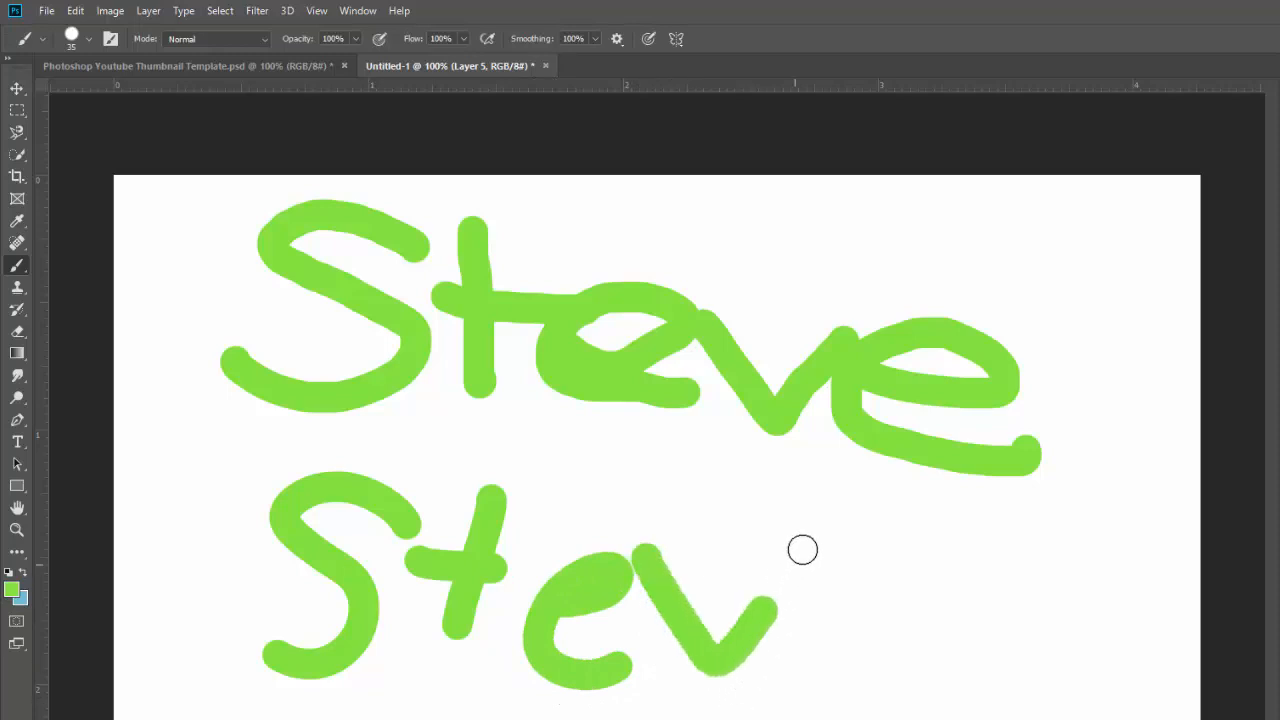
pyautogui.moveTo(838, 645); pyautogui.dragTo(955, 634)
pyautogui.moveTo(1018, 586)
pyautogui.mouseDown()
pyautogui.moveTo(827, 620)
pyautogui.moveTo(844, 712)
pyautogui.moveTo(1034, 634)
pyautogui.mouseUp()
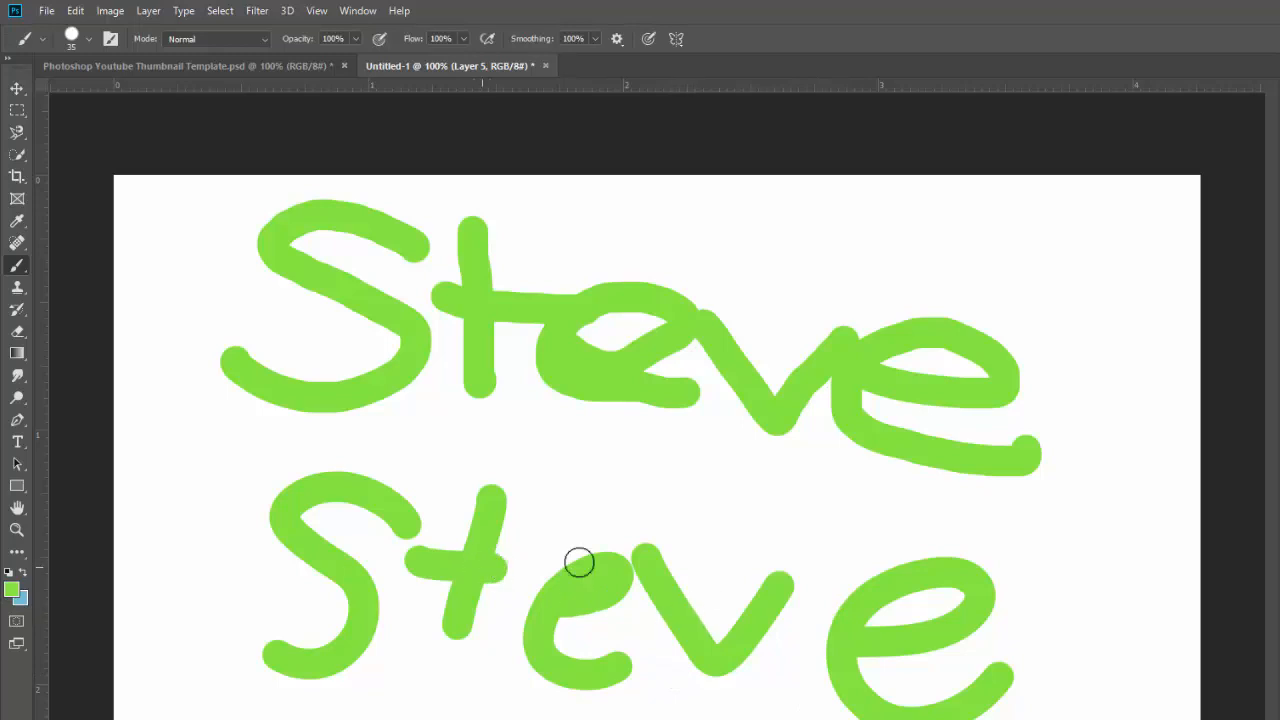
pyautogui.moveTo(590, 479); pyautogui.dragTo(828, 485)
pyautogui.moveTo(951, 500)
pyautogui.mouseDown()
pyautogui.moveTo(1070, 467)
pyautogui.moveTo(1088, 332)
pyautogui.moveTo(1003, 293)
pyautogui.mouseUp()
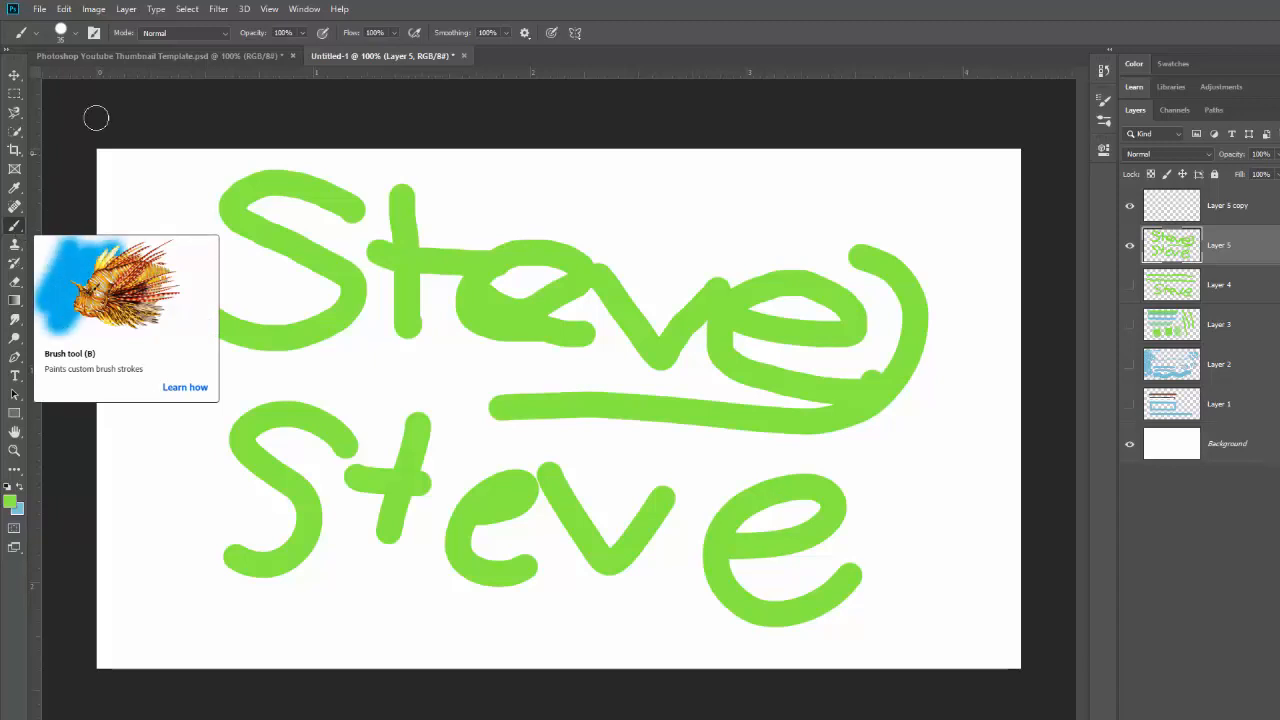
# Collapse the General, Dry Media, Wet Media and Special Effects brush groups in the brush presets
pyautogui.click(78, 34)
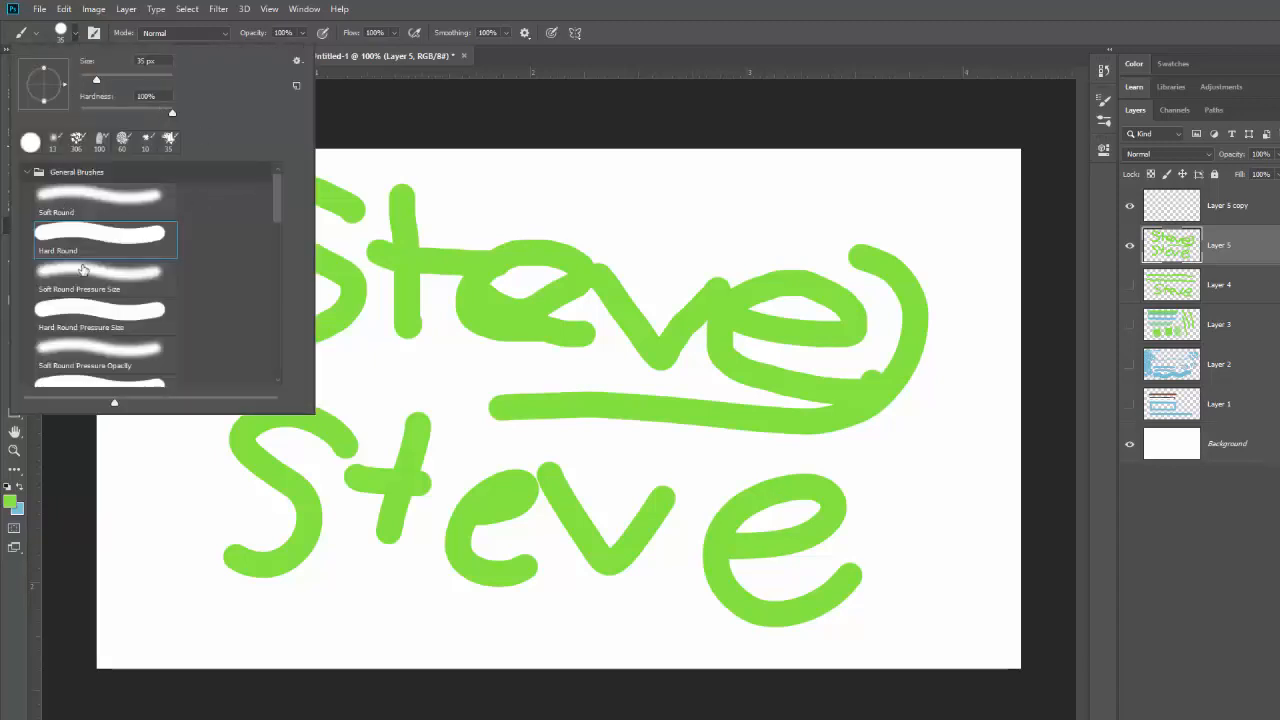
pyautogui.click(30, 174)
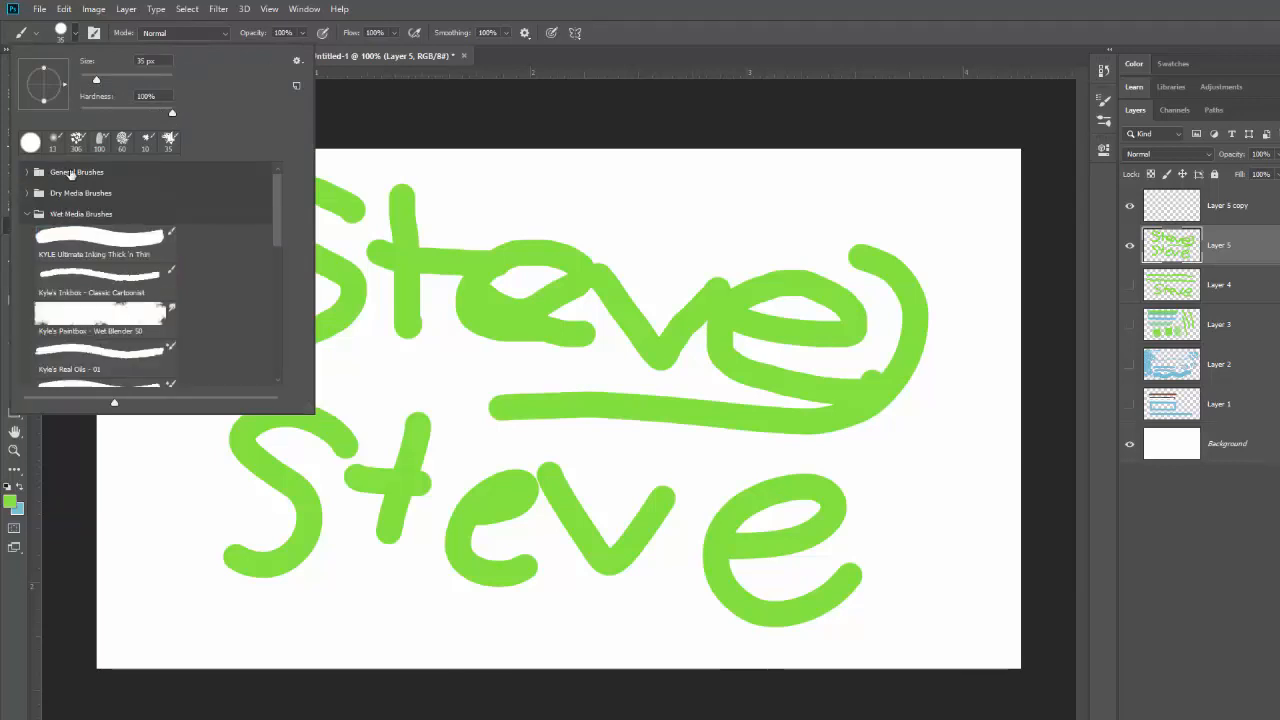
pyautogui.click(36, 216)
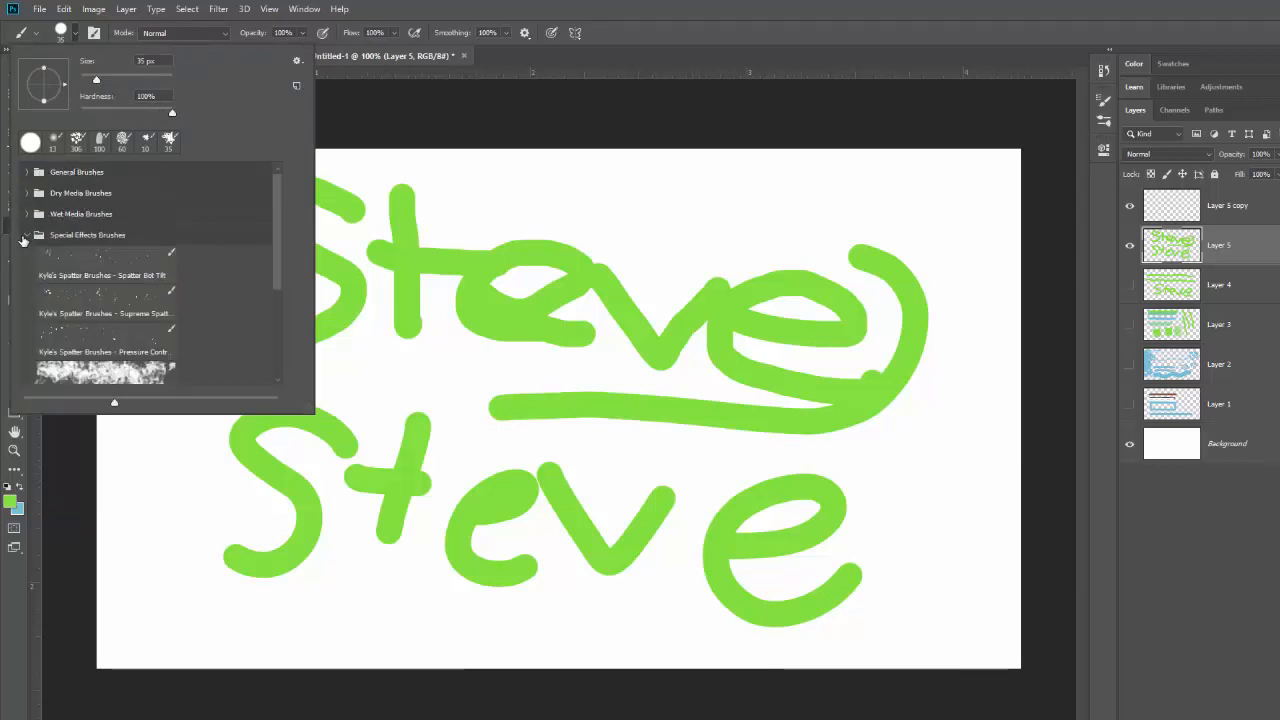
pyautogui.click(23, 240)
pyautogui.click(35, 235)
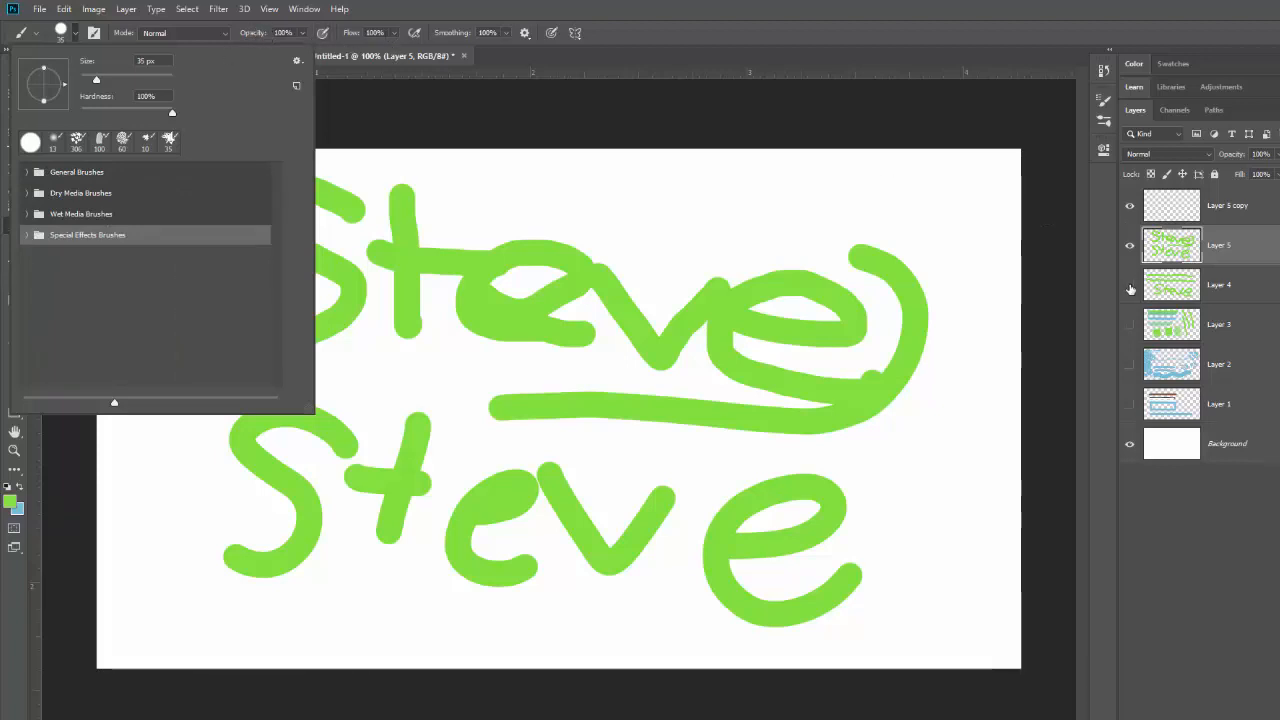
# Hide Layer 5, show Layer 3 to review its strokes, and look at the foreground colour picker without changing the colour
pyautogui.click(1130, 245)
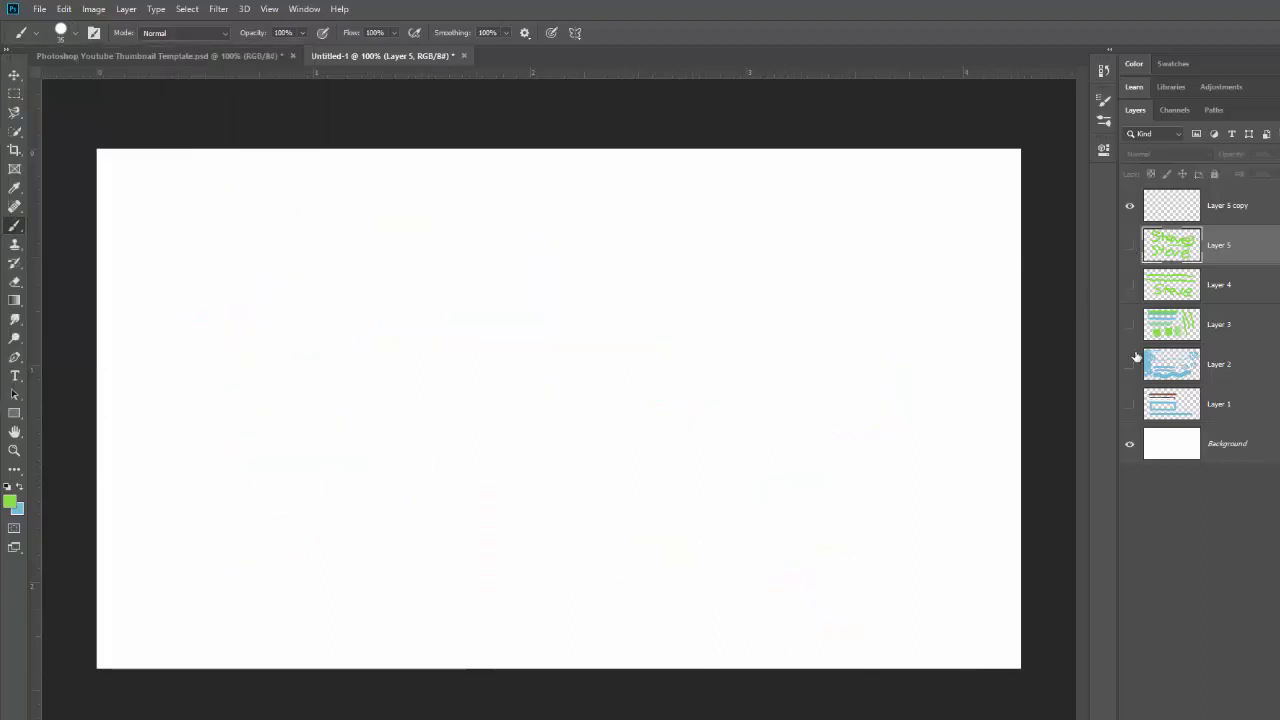
pyautogui.click(1130, 325)
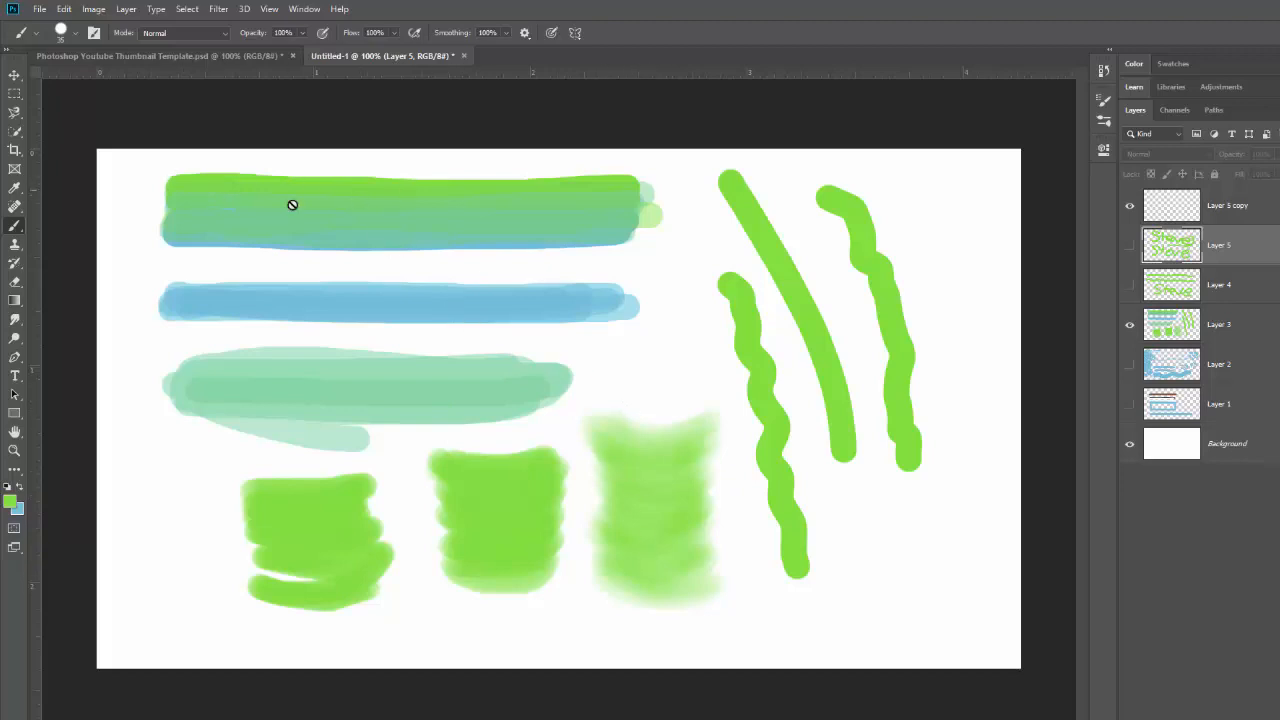
pyautogui.click(9, 505)
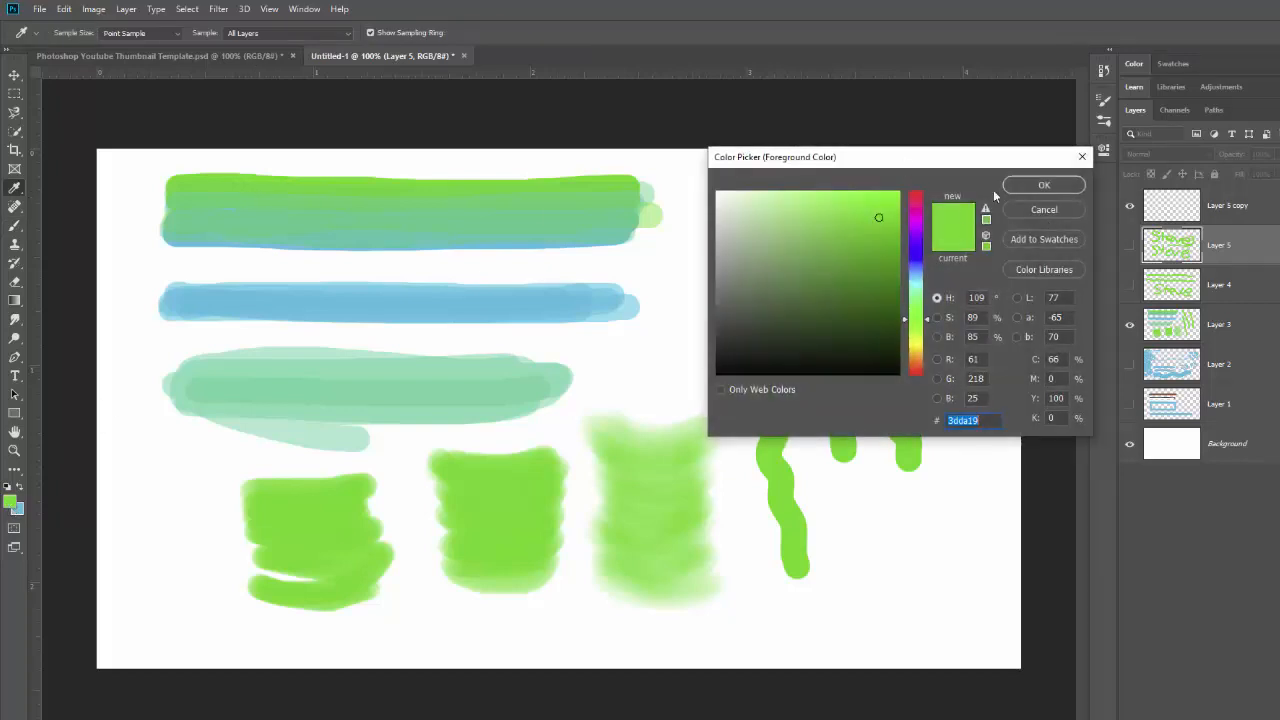
pyautogui.click(1049, 213)
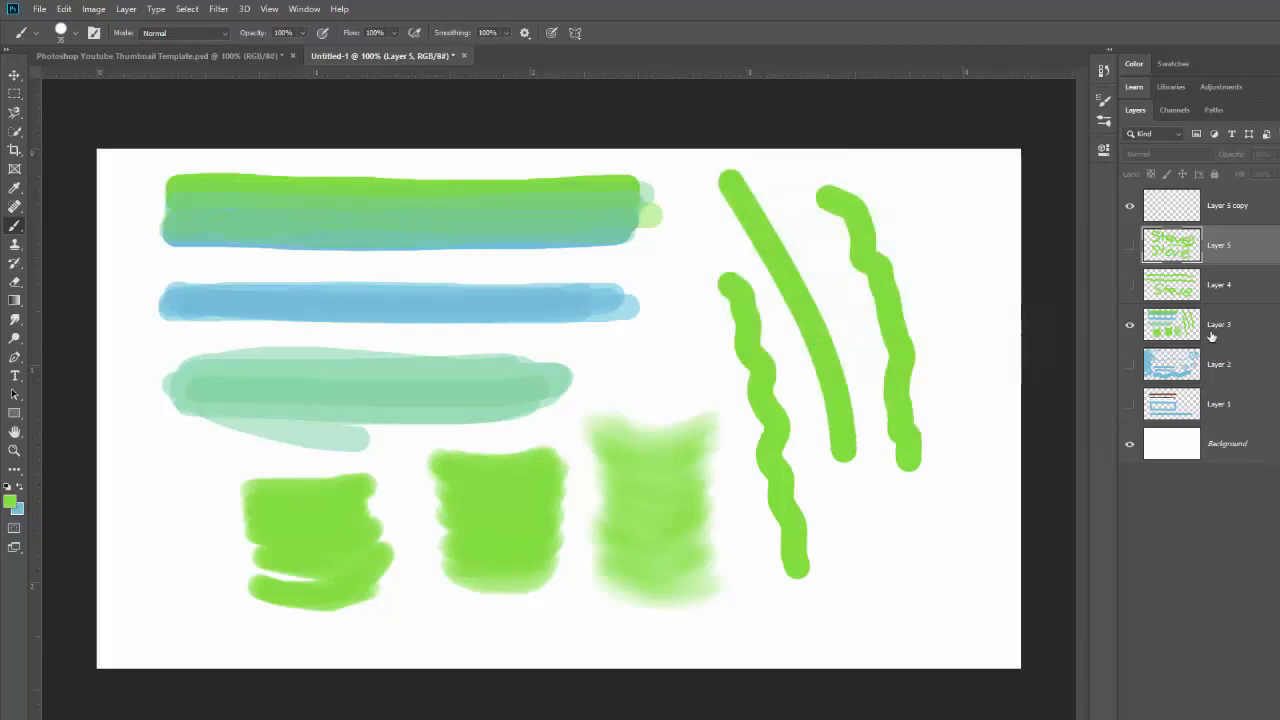
# Hide Layer 3, review the preset strokes on Layer 2, and switch the display from Layer 2 to Layer 1
pyautogui.click(1129, 364)
pyautogui.click(1129, 324)
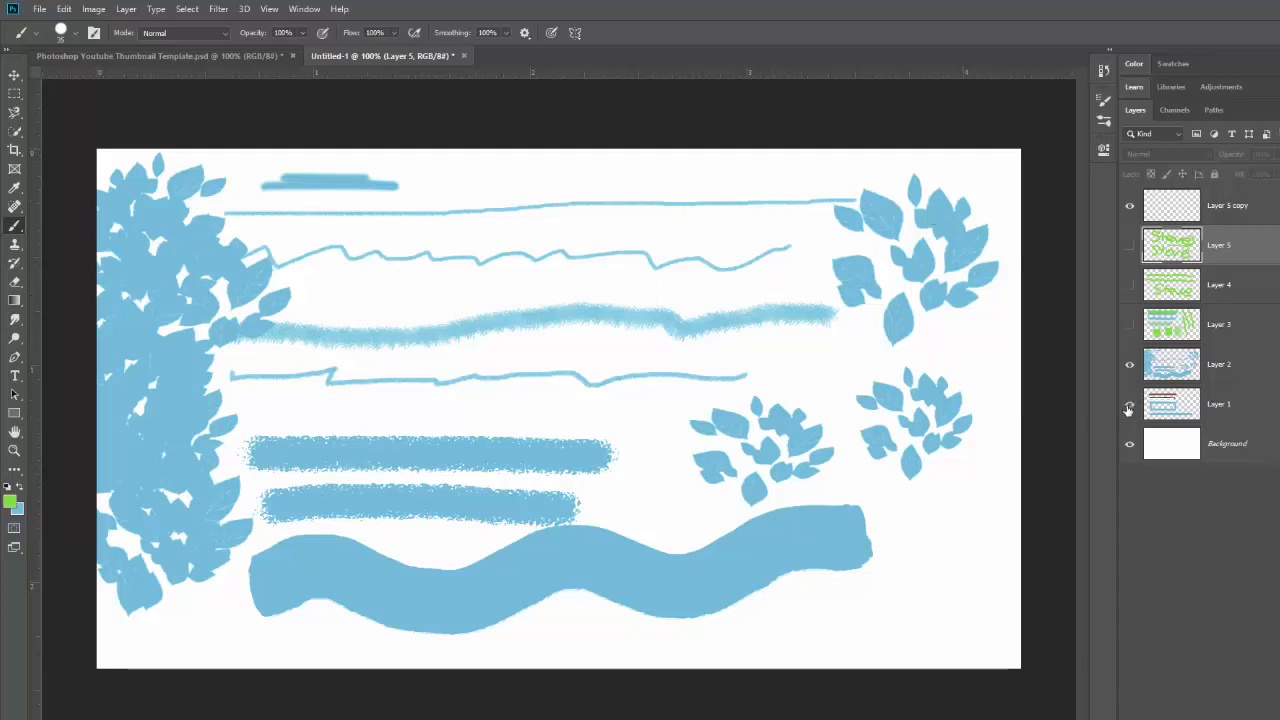
pyautogui.click(1129, 404)
pyautogui.click(1129, 364)
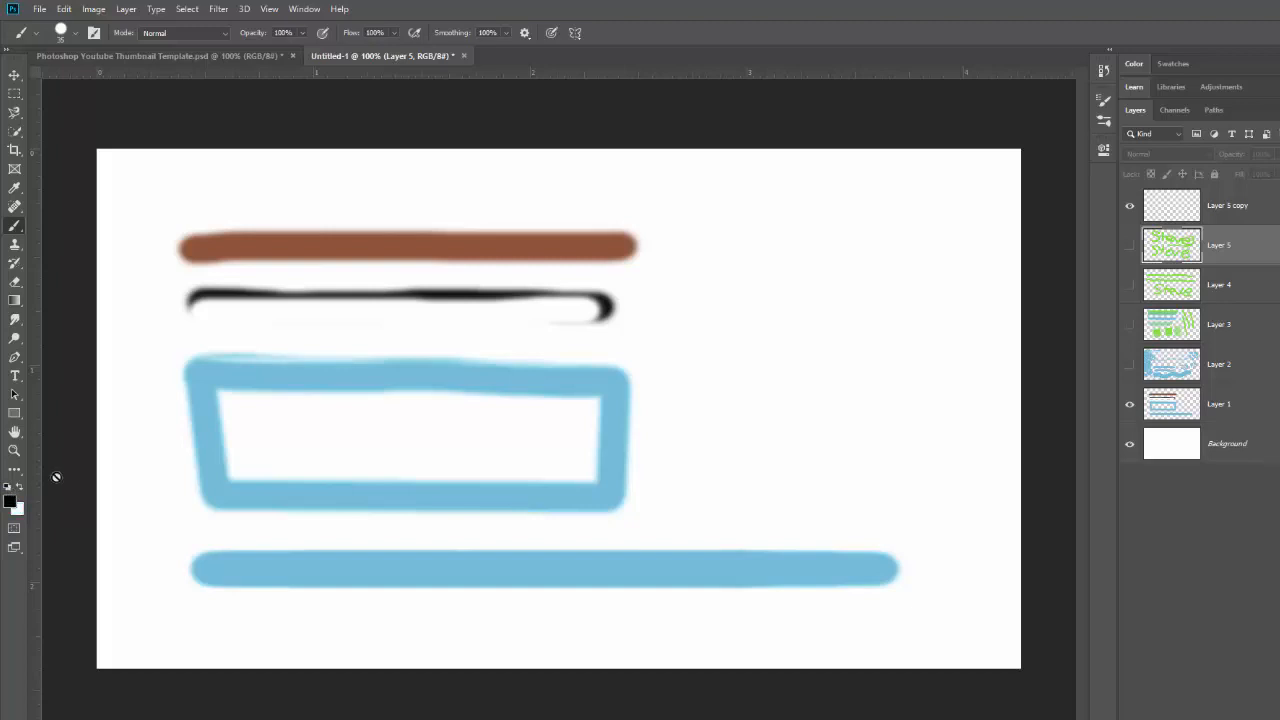
# Reset the foreground and background colours to black and white and swap them back and forth
pyautogui.click(20, 487)
pyautogui.click(20, 487)
pyautogui.click(20, 487)
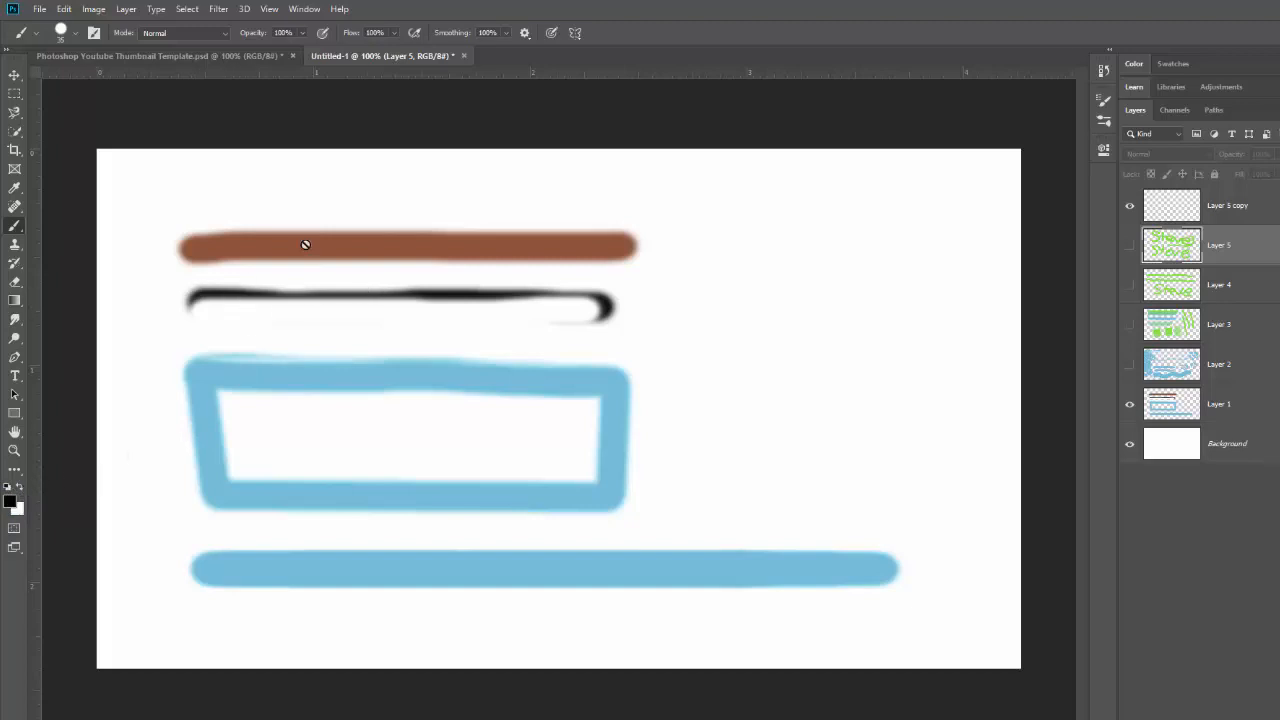